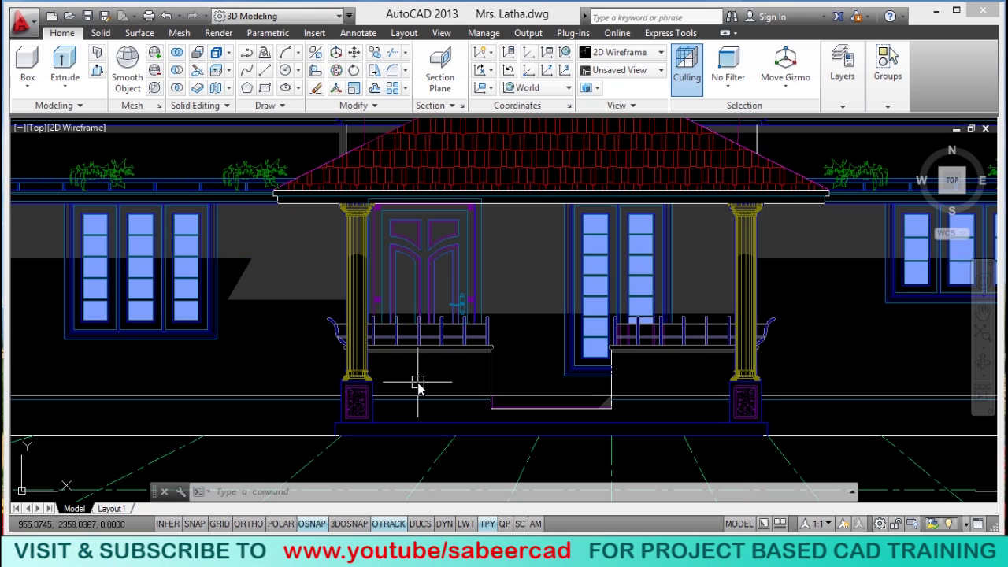
Step: Examine the pedestal under the porch's front column in the elevation drawing
scroll(342, 405, "up", 2)
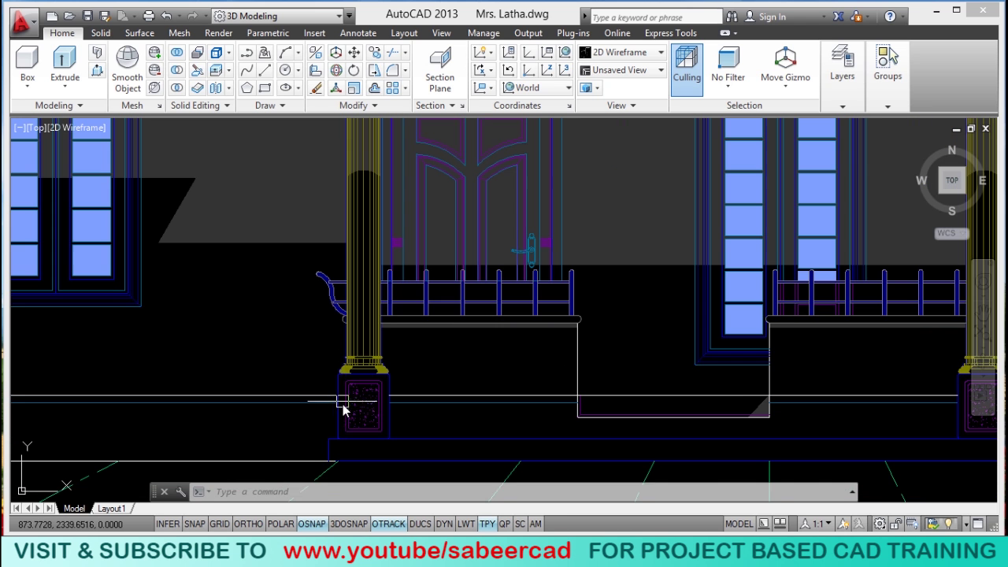
scroll(358, 391, "down", 3)
scroll(365, 408, "up", 3)
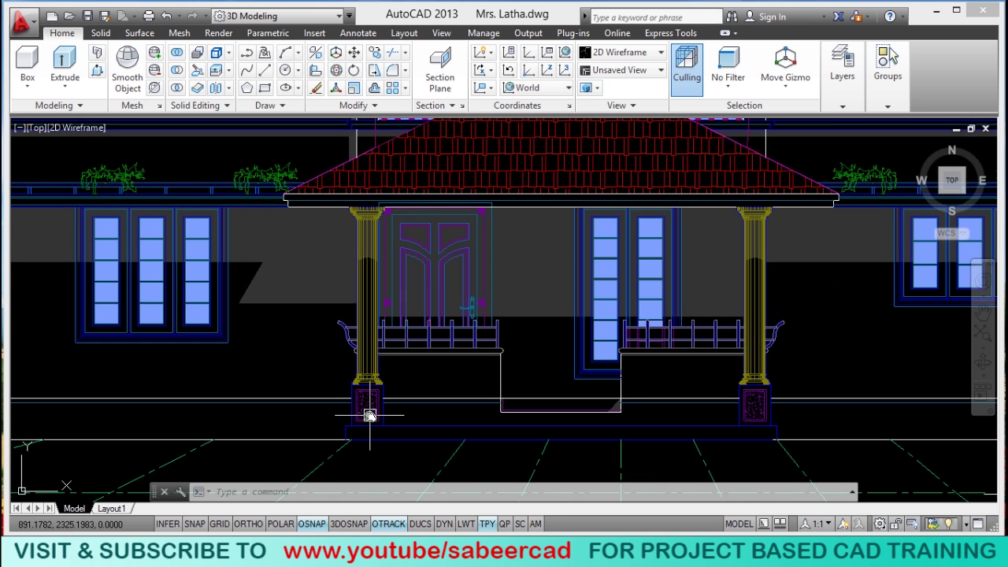
scroll(366, 413, "up", 4)
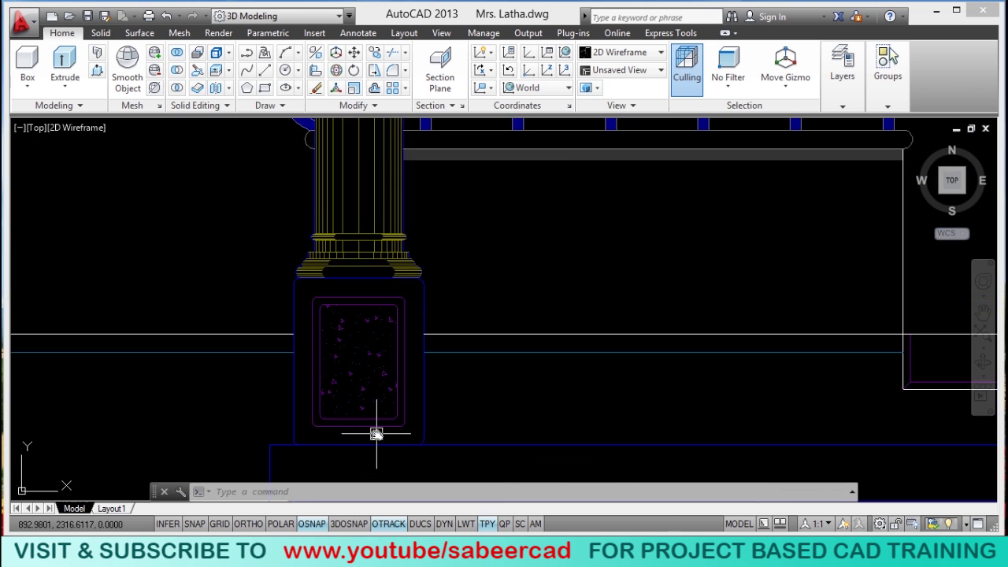
mouse_move(422, 357)
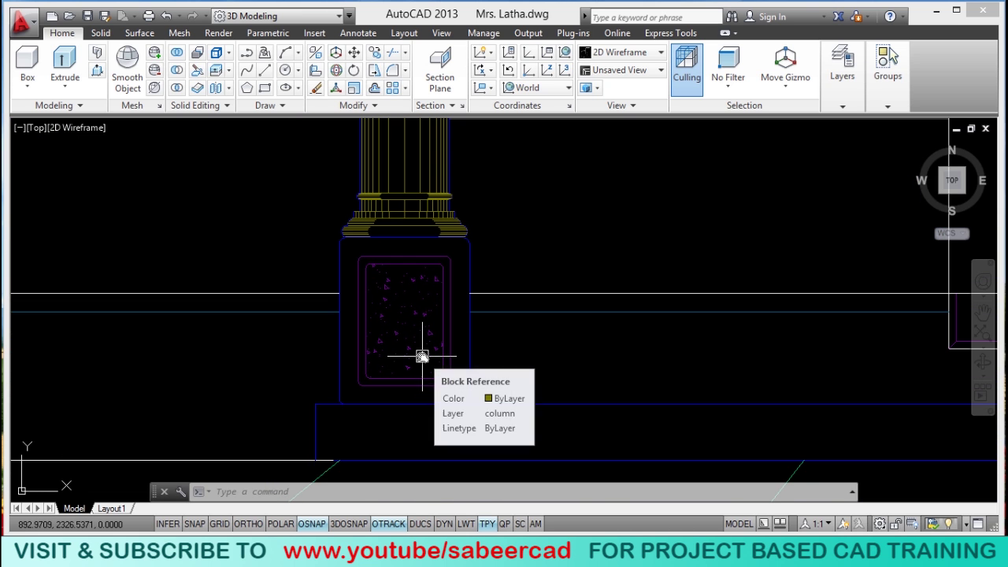
Step: Switch to the Autocad double storied house1.dwg drawing and make 3D FOUNDATION the current layer at the porch corner
key("ctrl+Tab")
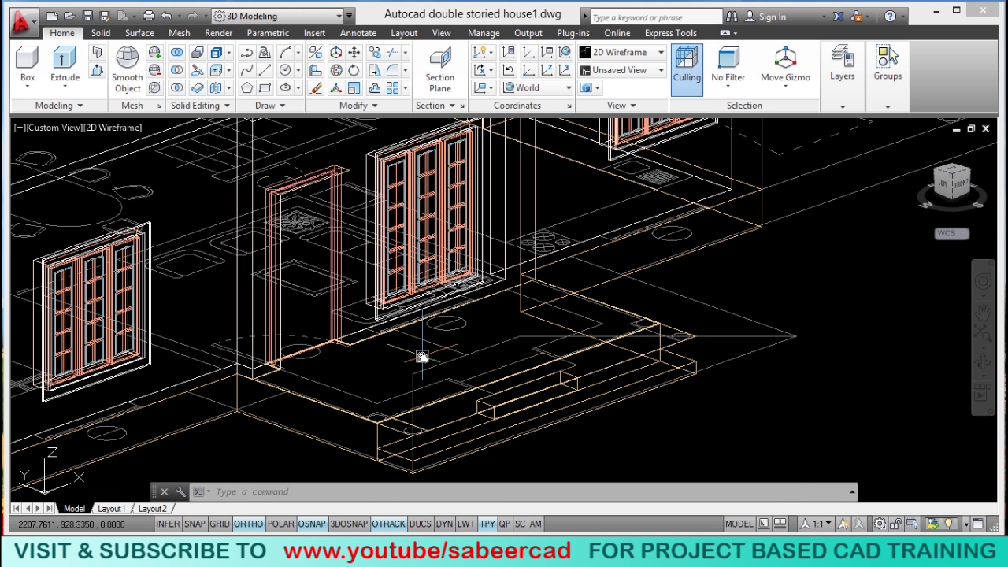
scroll(423, 357, "down", 3)
scroll(416, 427, "up", 6)
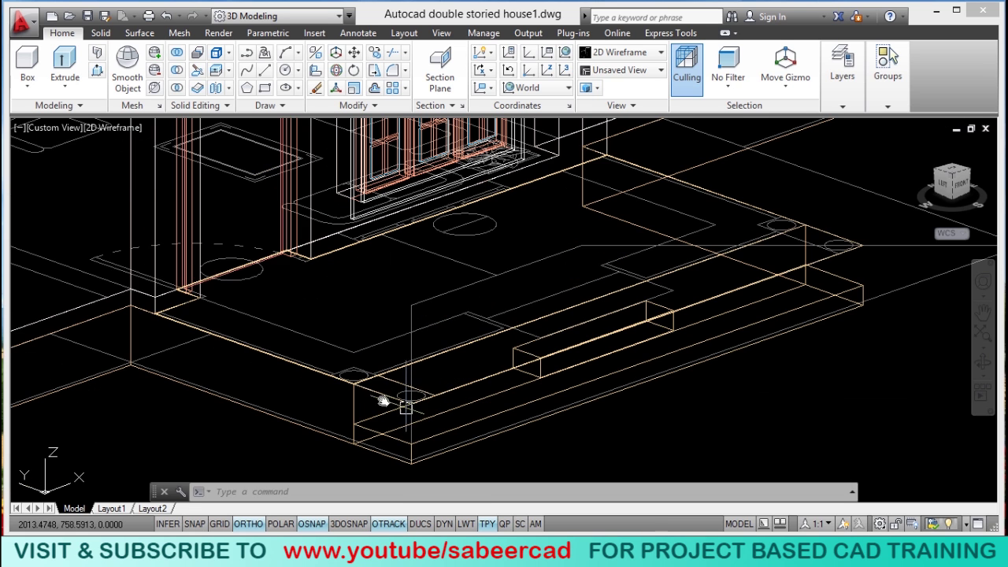
middle_click_drag(446, 415, 450, 418)
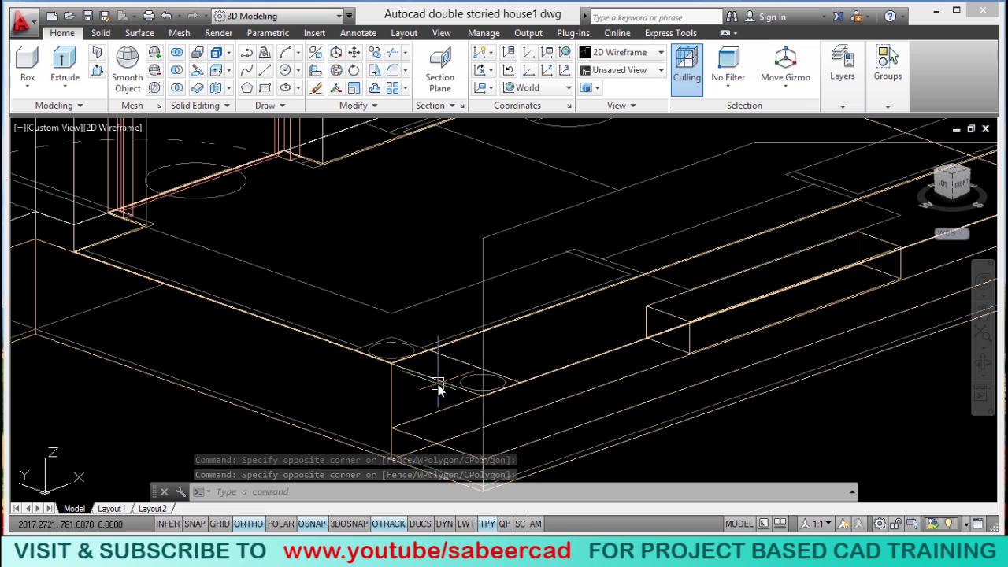
left_click(840, 98)
left_click(890, 158)
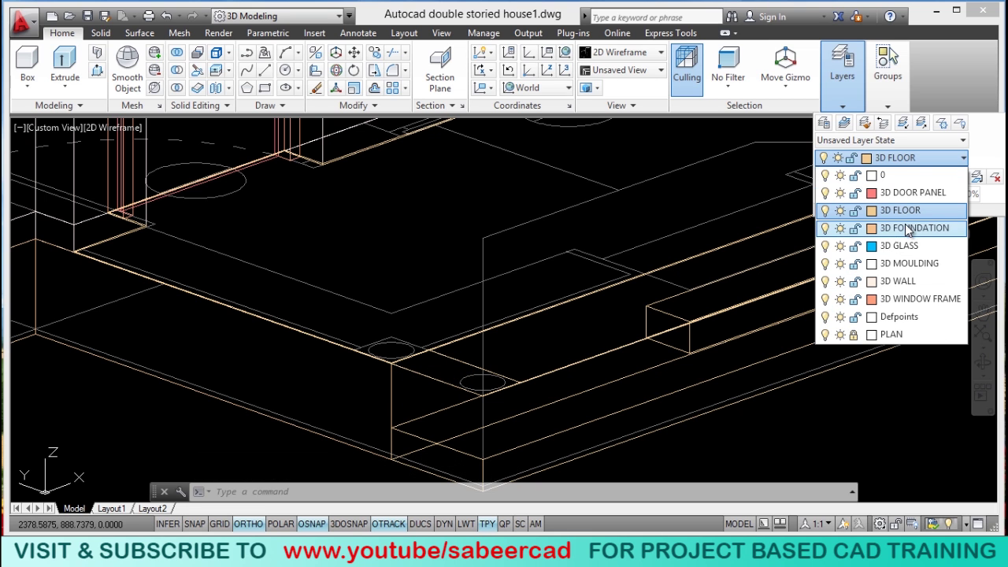
left_click(907, 229)
left_click(789, 434)
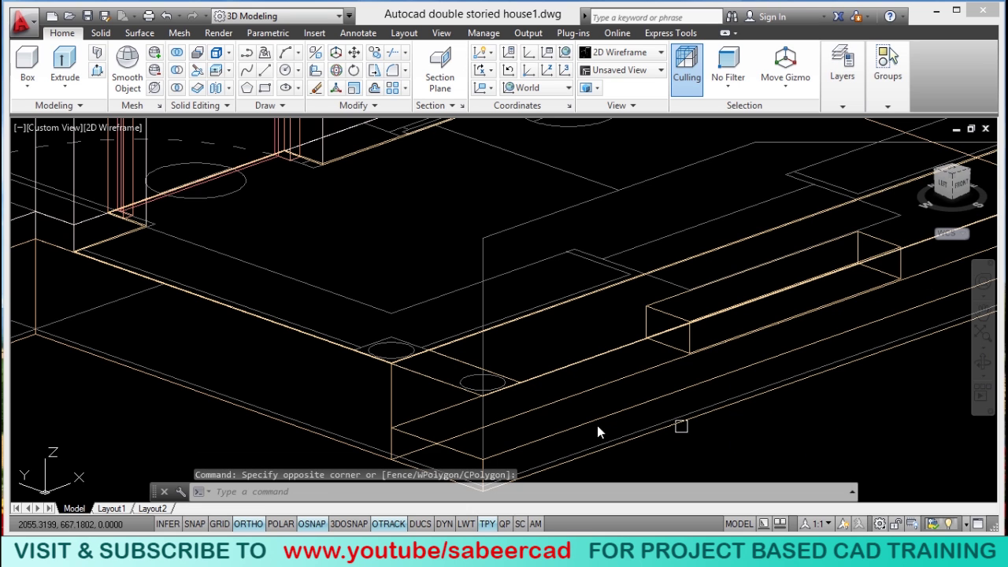
Step: Draw a closed four-sided polyline around the two column circles at the porch's front corner
left_click(246, 70)
scroll(363, 398, "up", 3)
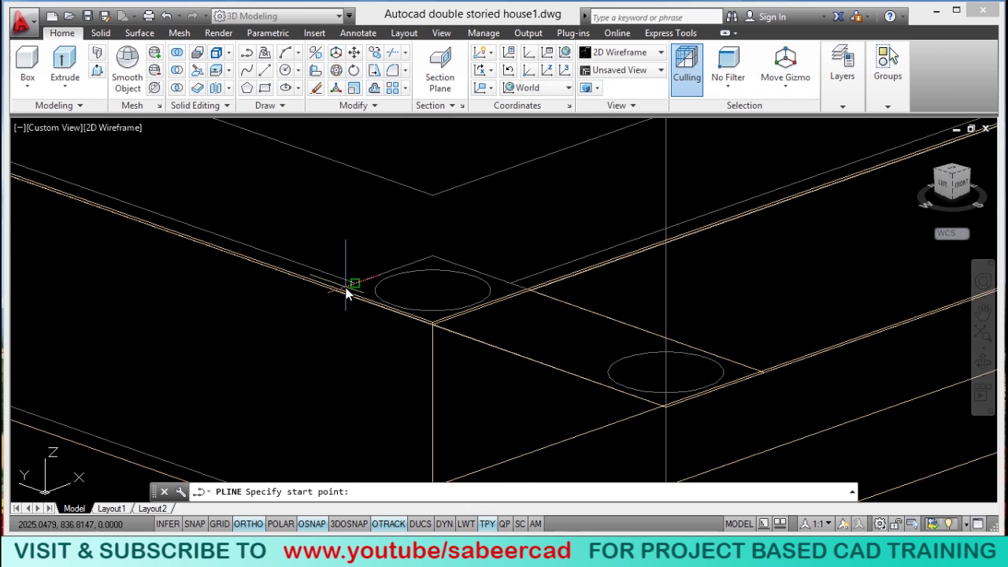
left_click(336, 290)
left_click(670, 407)
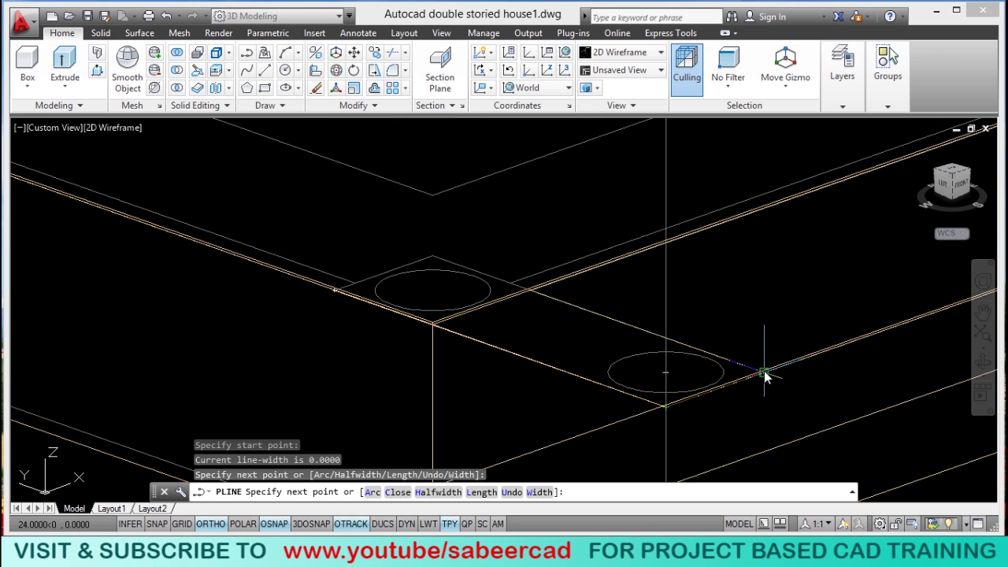
left_click(764, 371)
left_click(430, 257)
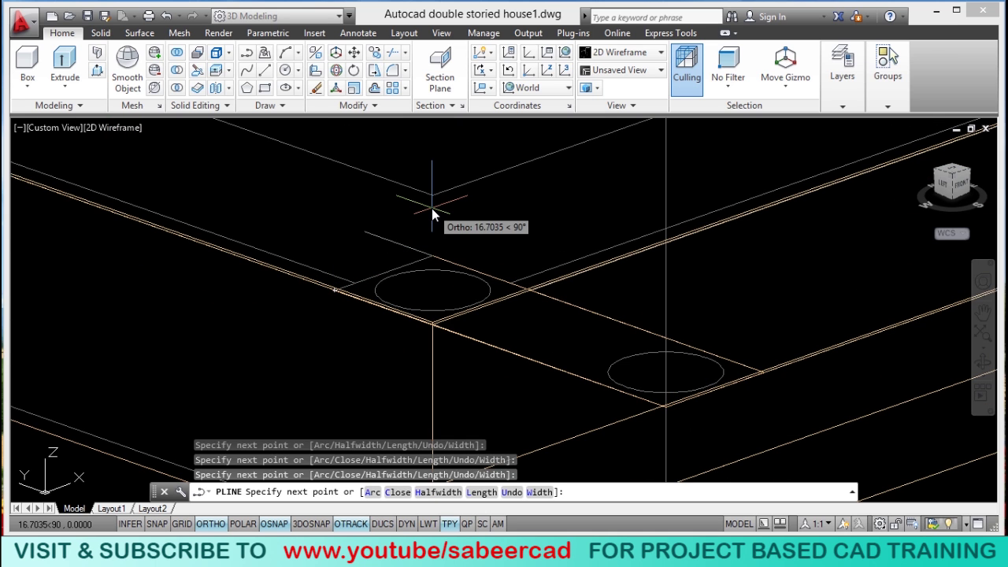
type("c")
key("Return")
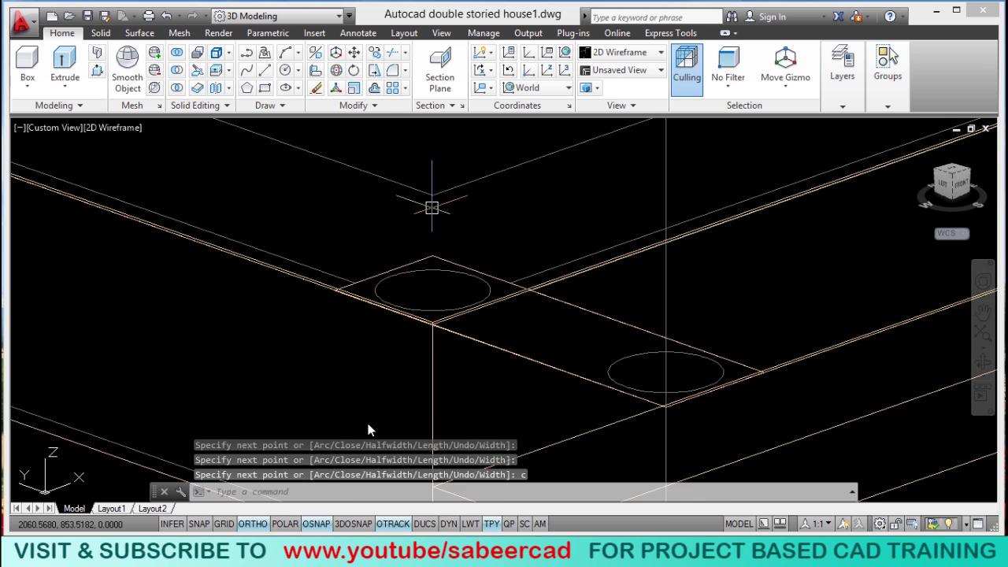
Step: Widen the pedestal rectangle by stretching its two inner corners 11 units each along the positive X axis
scroll(369, 430, "down", 2)
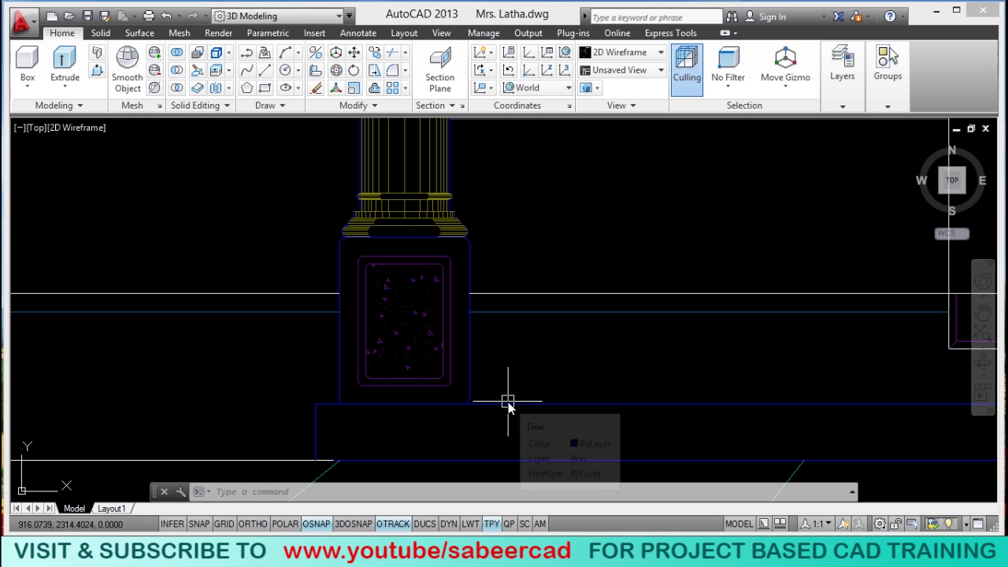
scroll(371, 376, "up", 1)
scroll(375, 378, "down", 1)
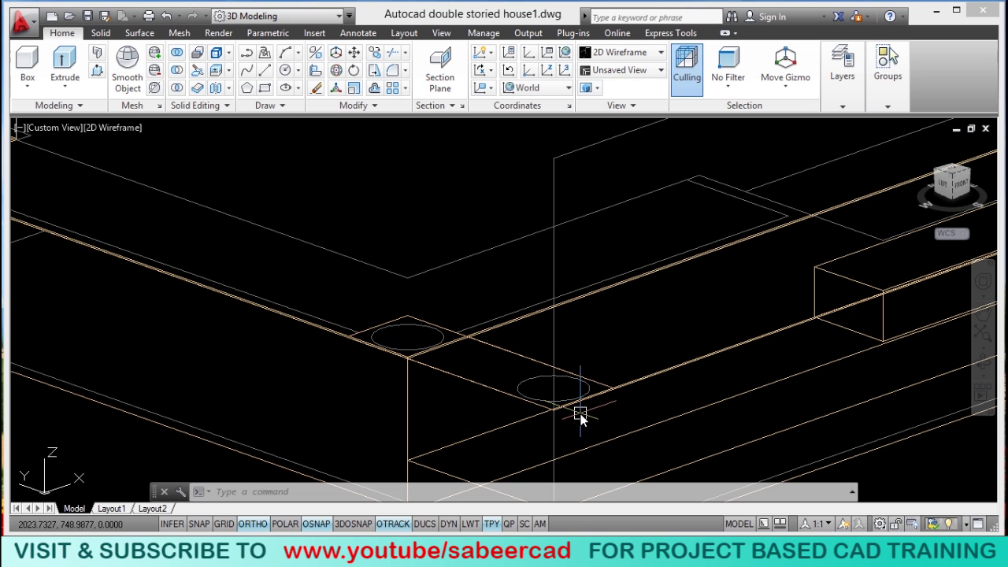
left_click(504, 353)
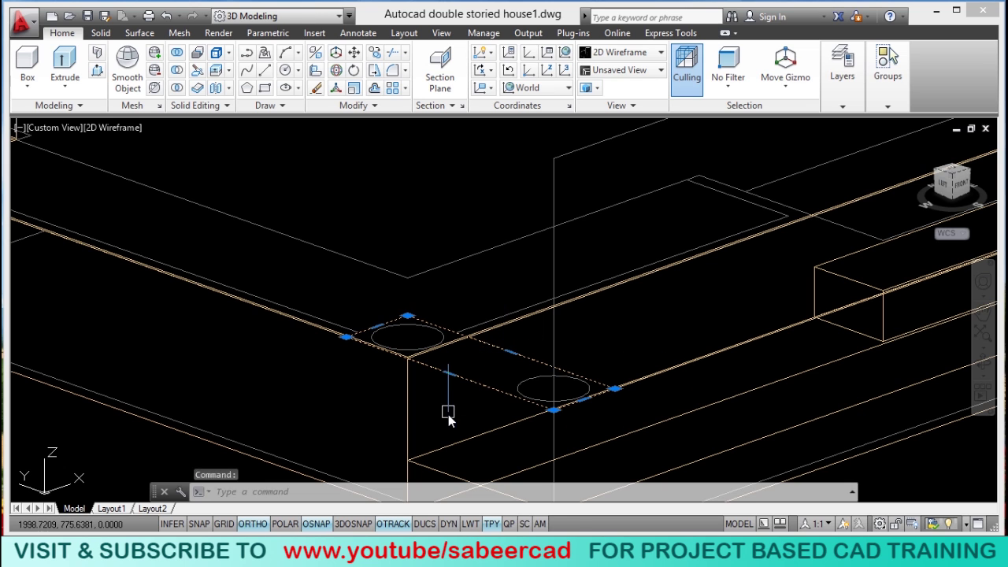
scroll(447, 341, "up", 2)
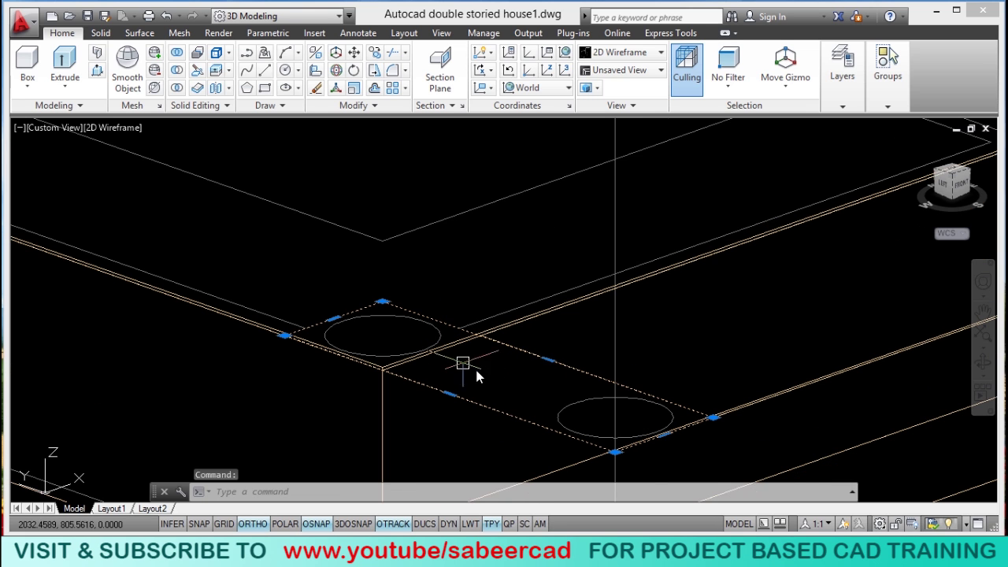
left_click(713, 418)
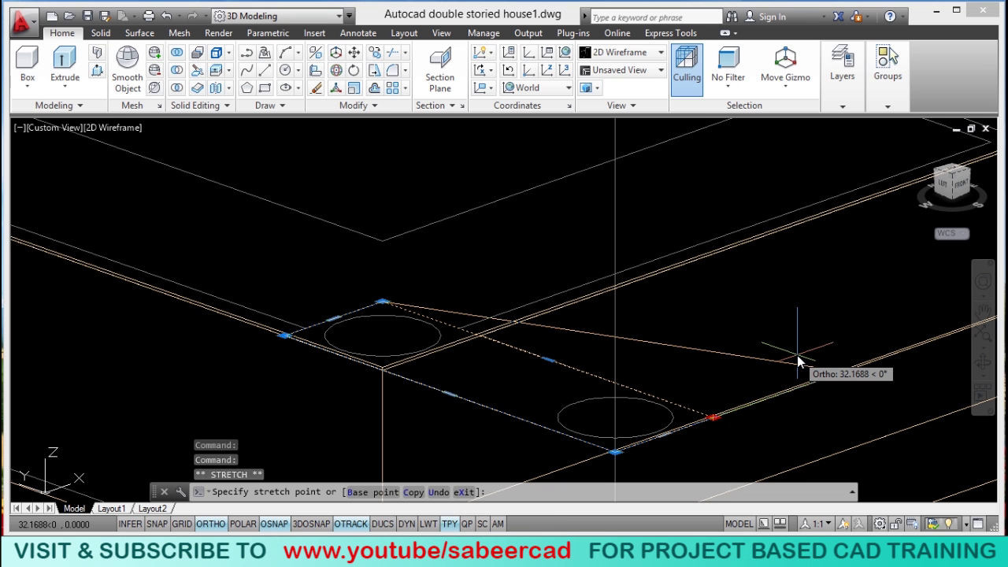
type("11")
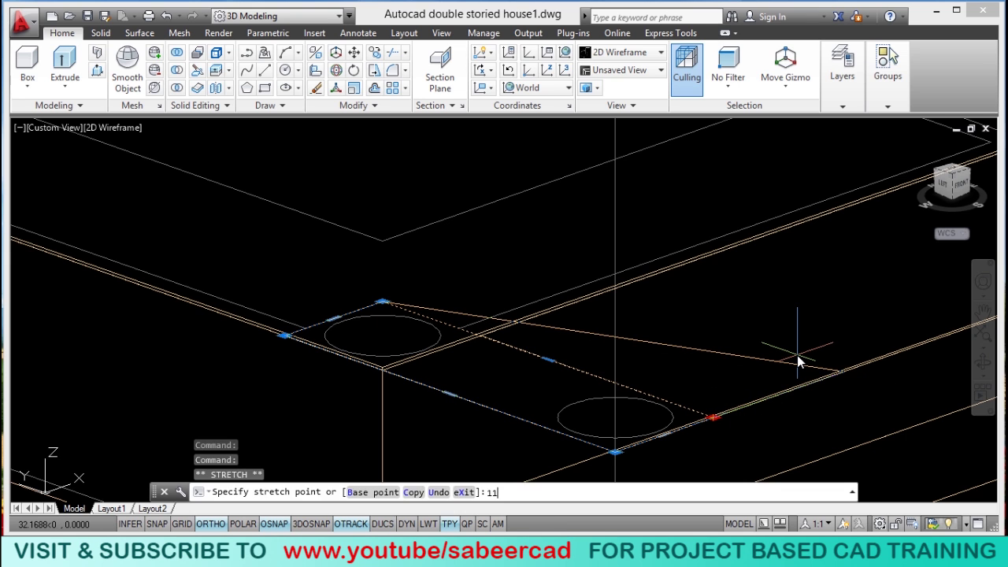
key("Return")
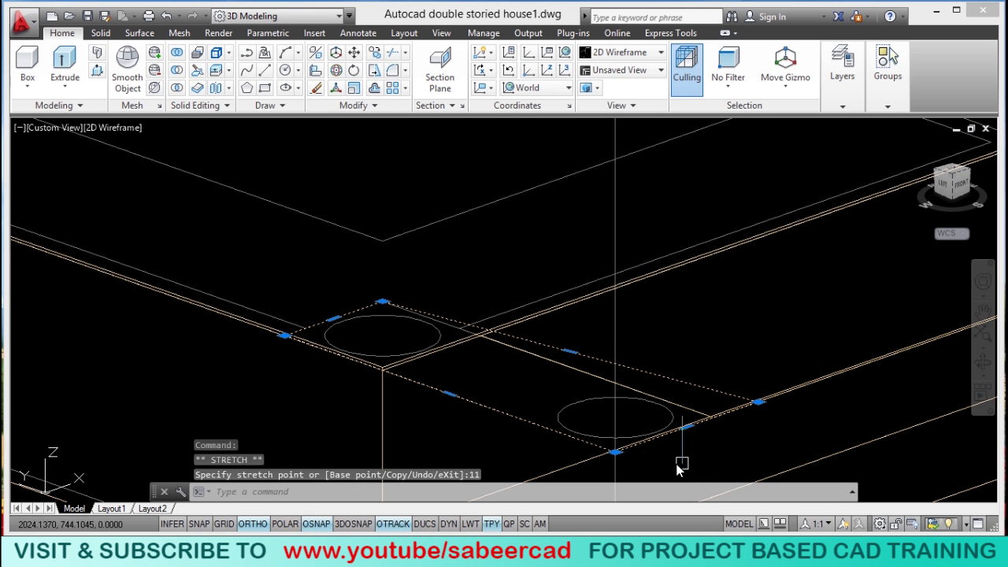
left_click(382, 302)
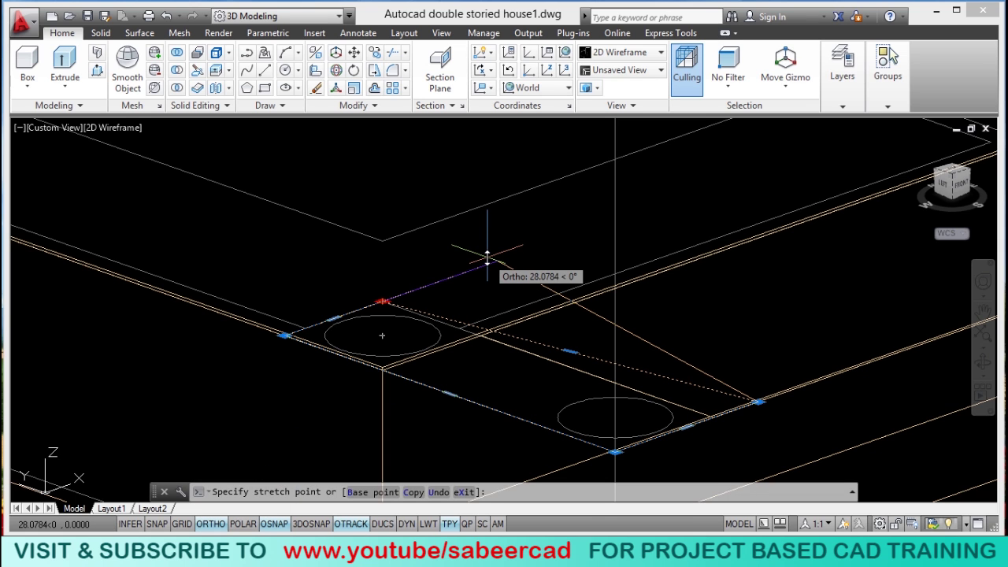
type("11")
key("Return")
Step: Extrude the widened pedestal rectangle upward to a height of 45
scroll(457, 360, "down", 3)
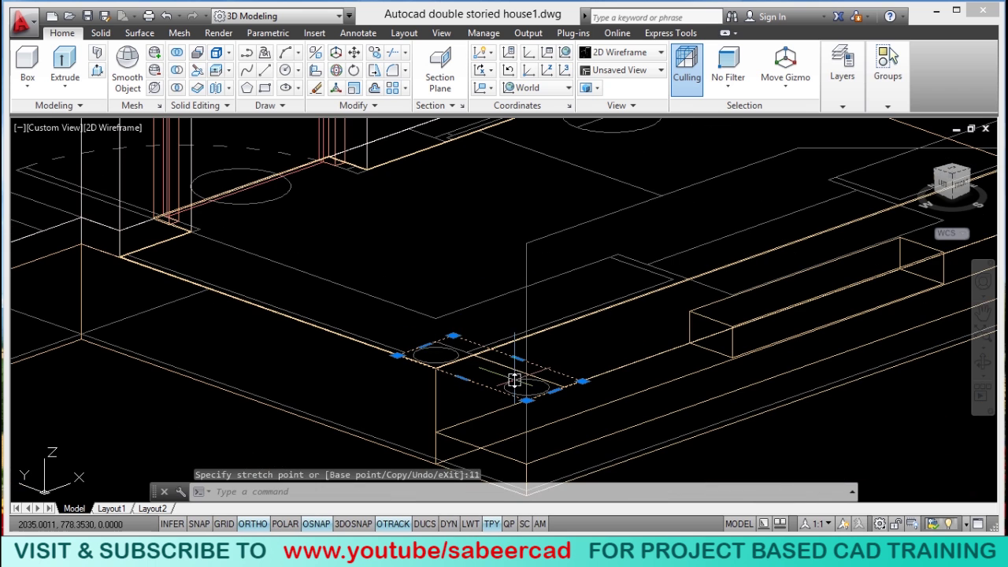
middle_click_drag(512, 355, 441, 382)
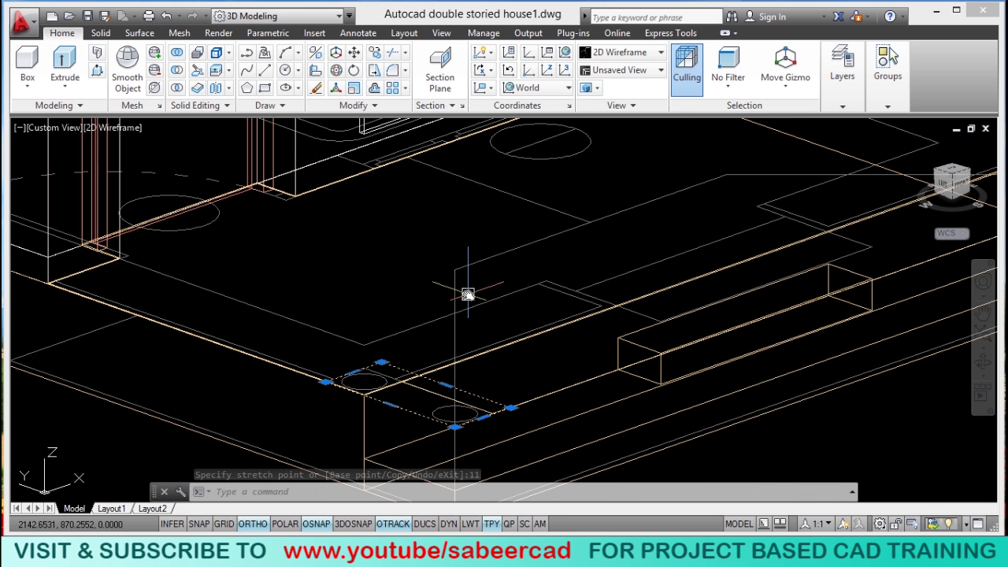
left_click(65, 87)
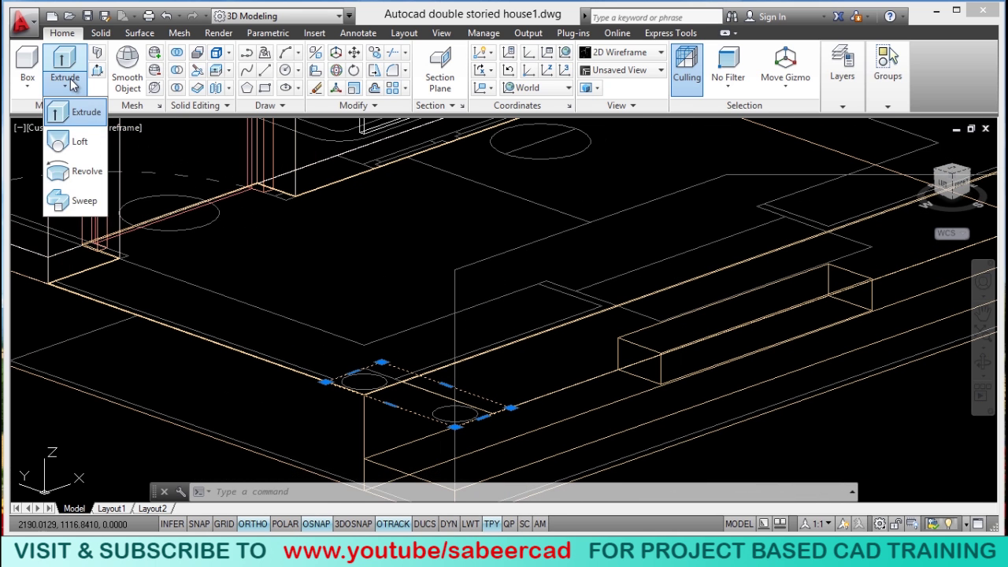
left_click(84, 115)
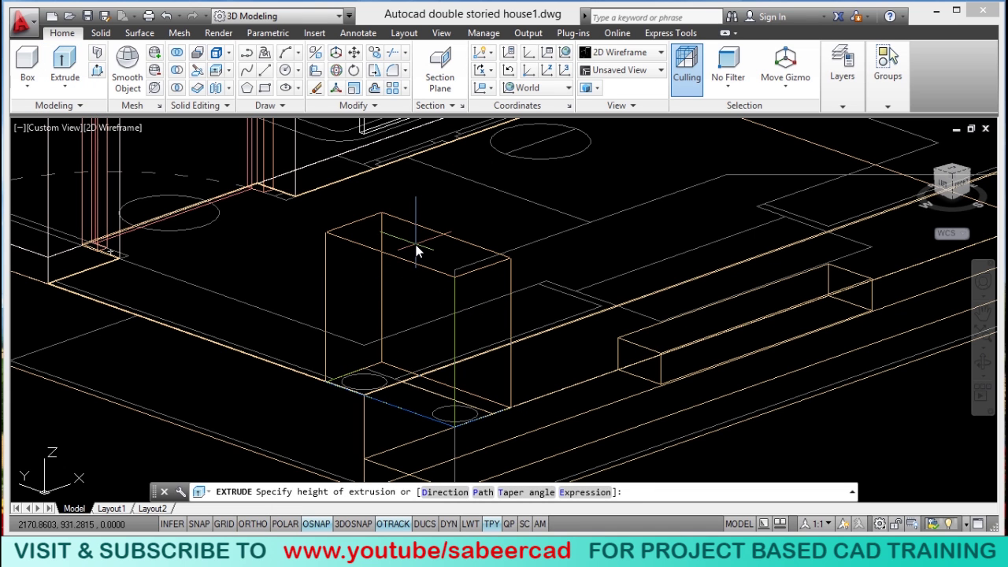
key("Return")
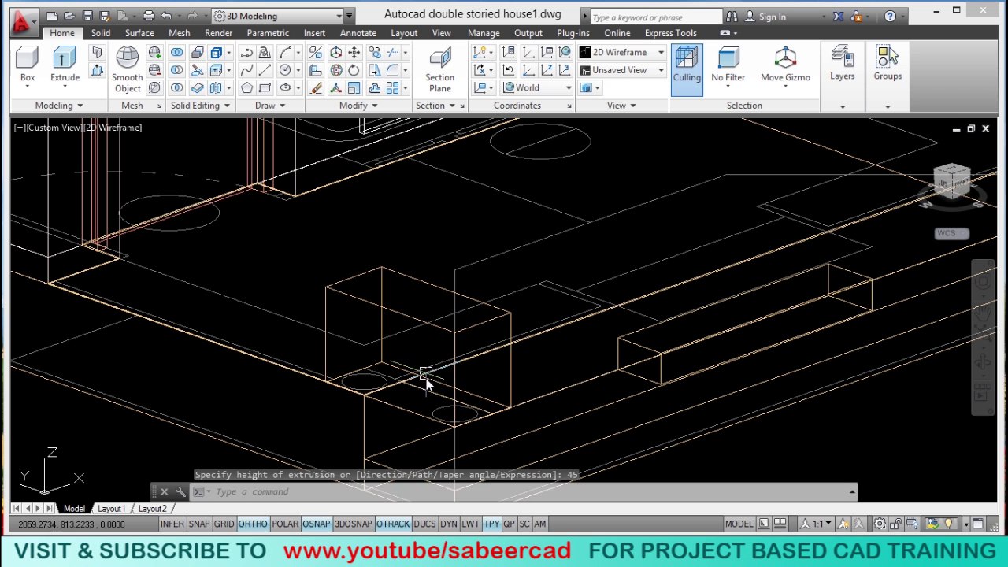
Step: Move the pedestal block straight down by 30 units along the Z axis
middle_click_drag(431, 381, 454, 340)
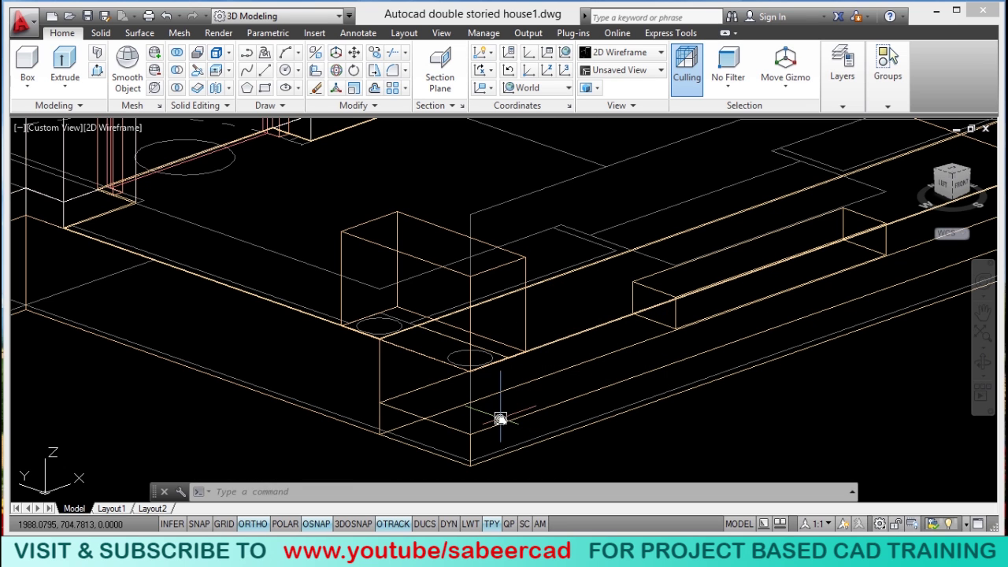
left_click(353, 52)
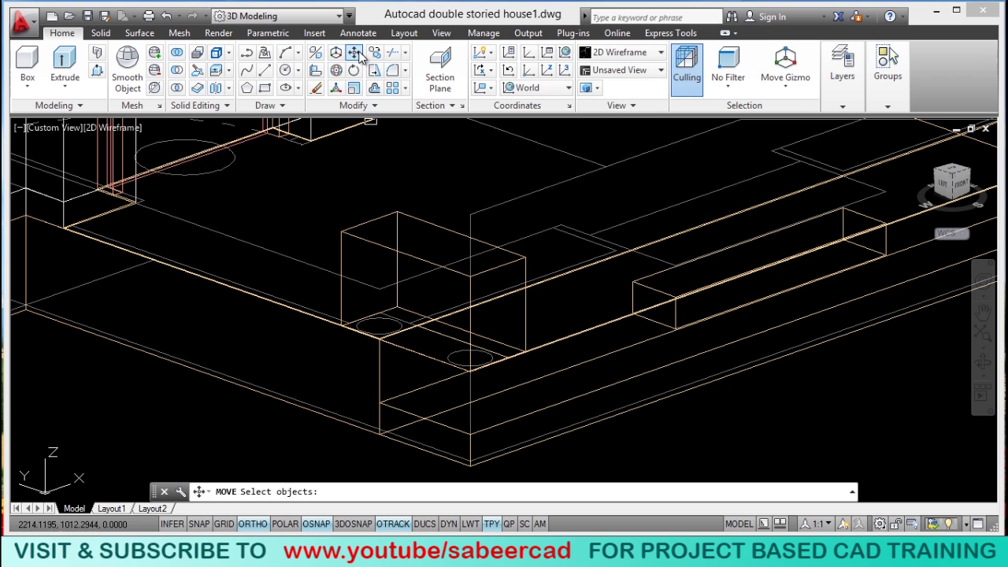
left_click(529, 306)
key("Return")
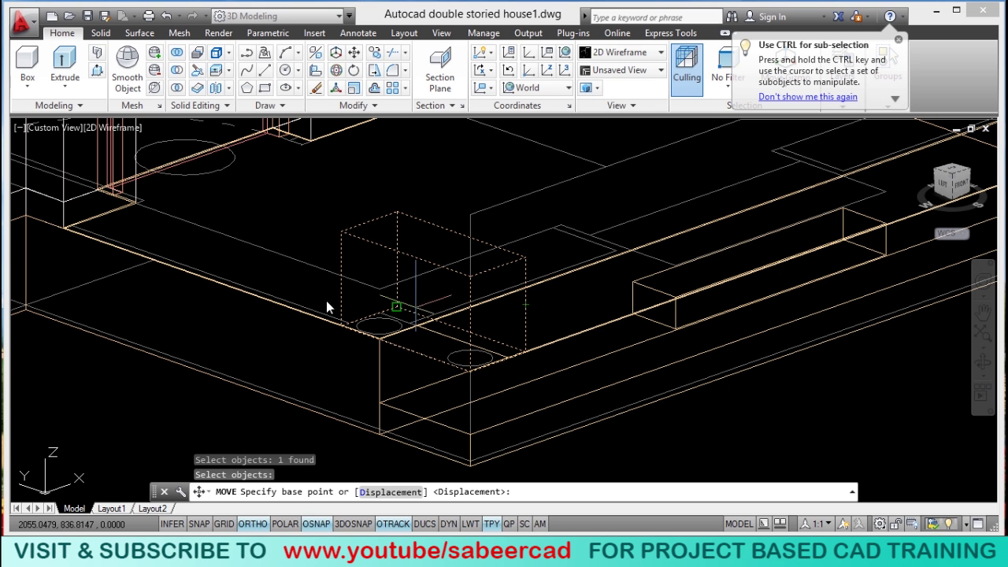
left_click(304, 194)
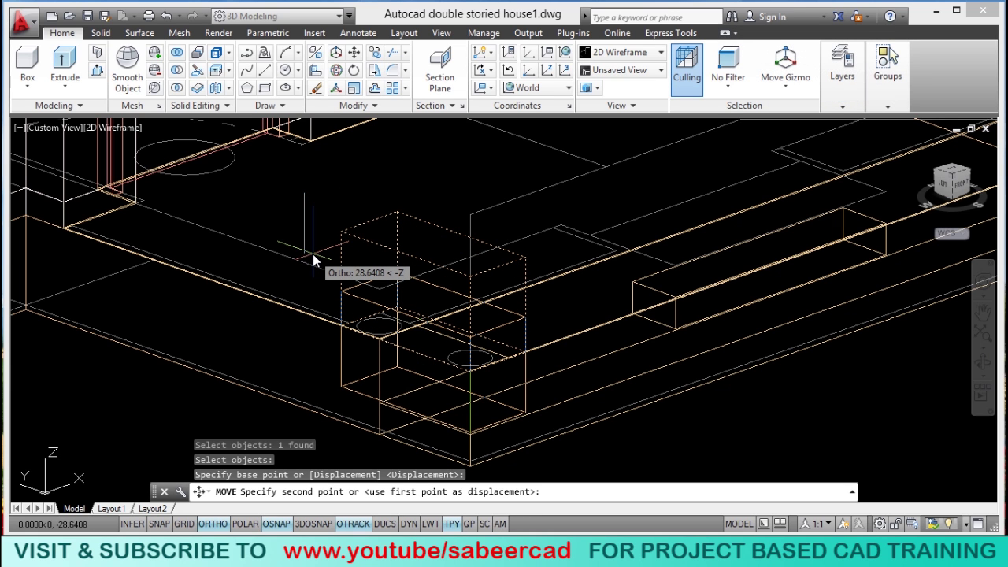
type("30")
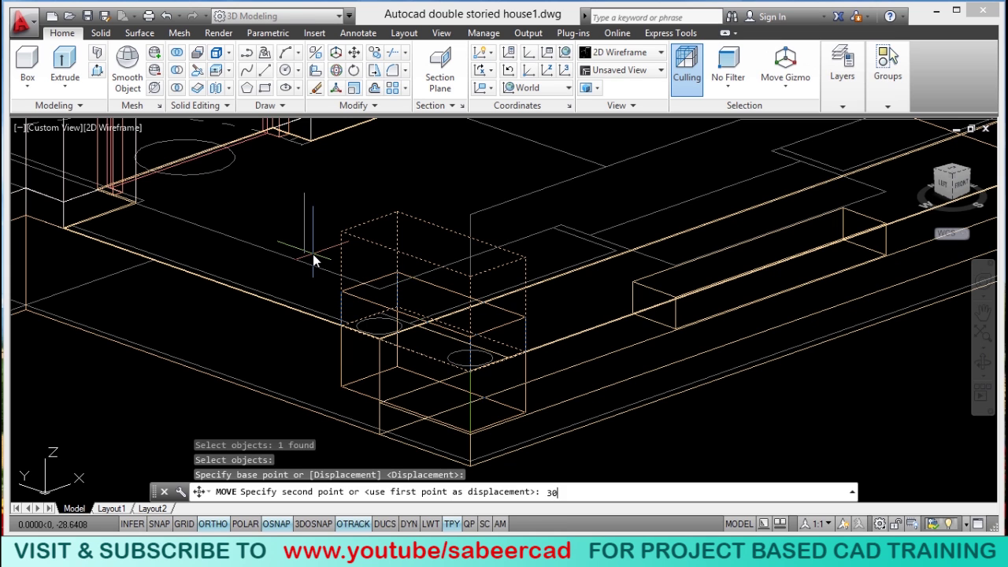
key("Return")
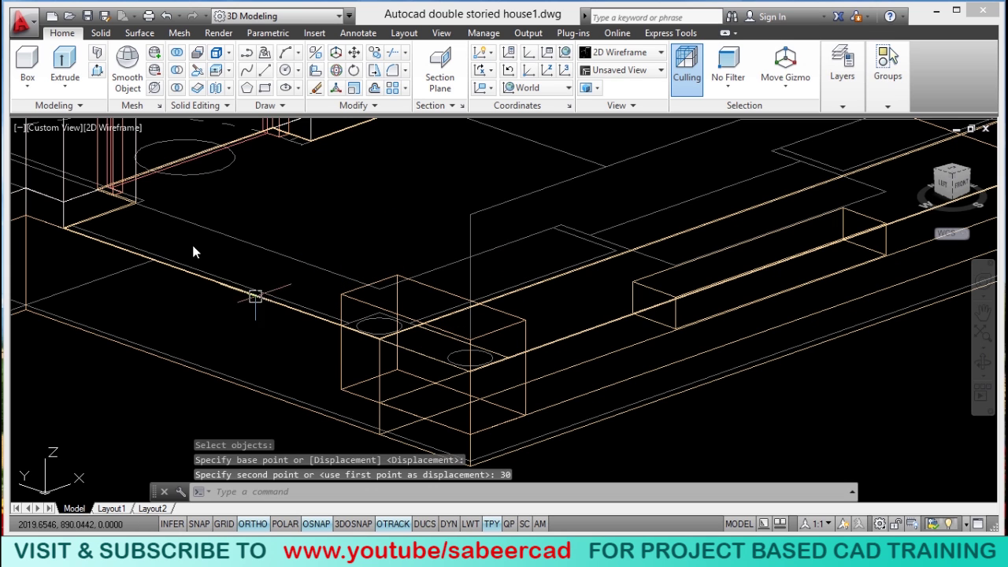
Step: Switch the model to the Realistic visual style and inspect the pedestal at the porch corner
left_click(115, 128)
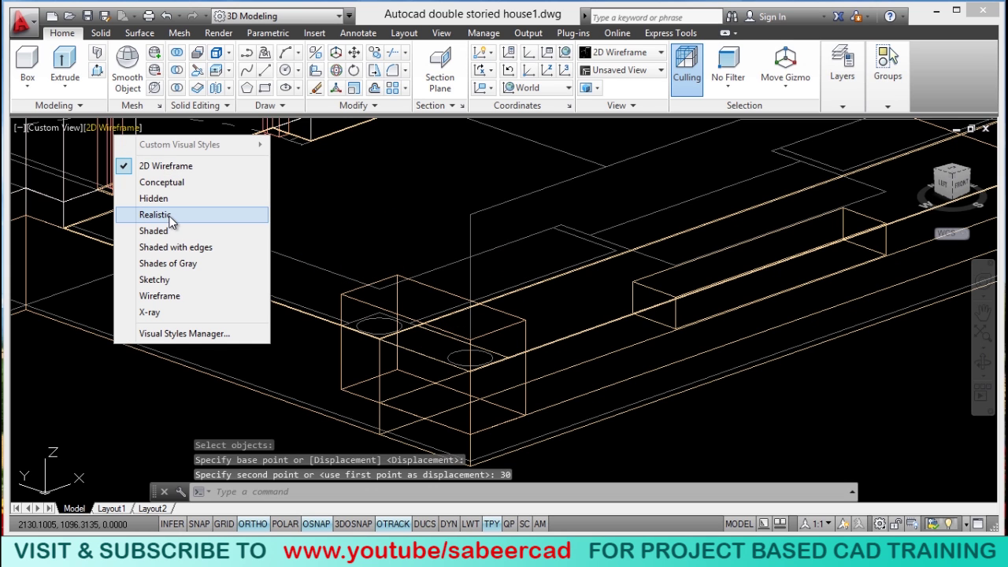
left_click(155, 215)
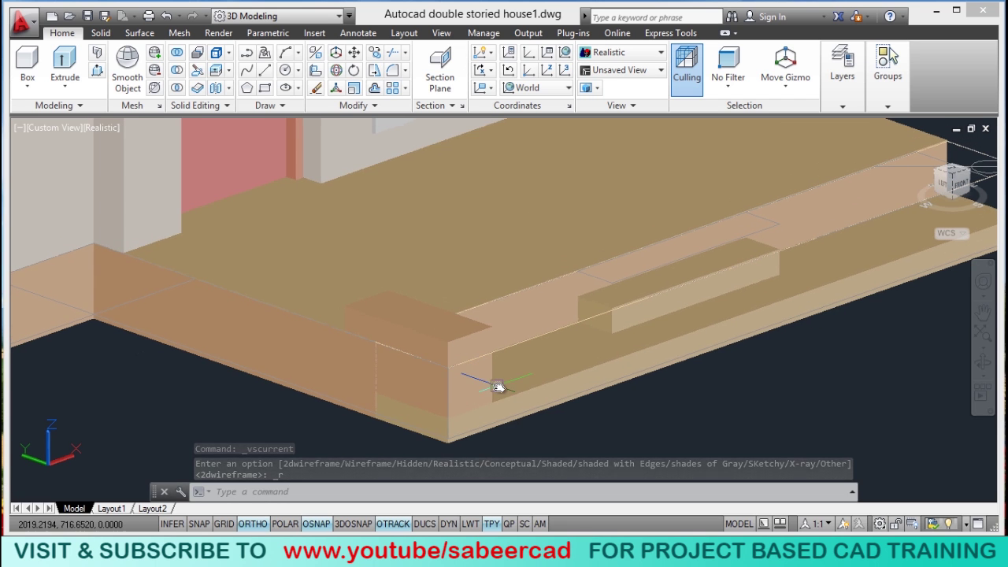
scroll(498, 386, "up", 2)
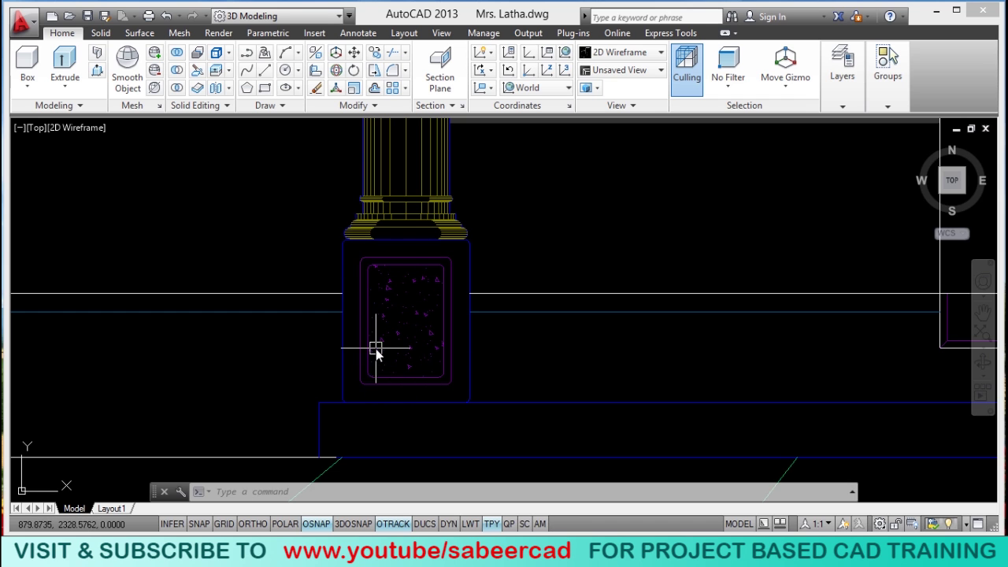
Step: Check the pedestal panel in the elevation drawing, then align the house model's UCS to the pedestal's narrow front face
scroll(378, 305, "up", 1)
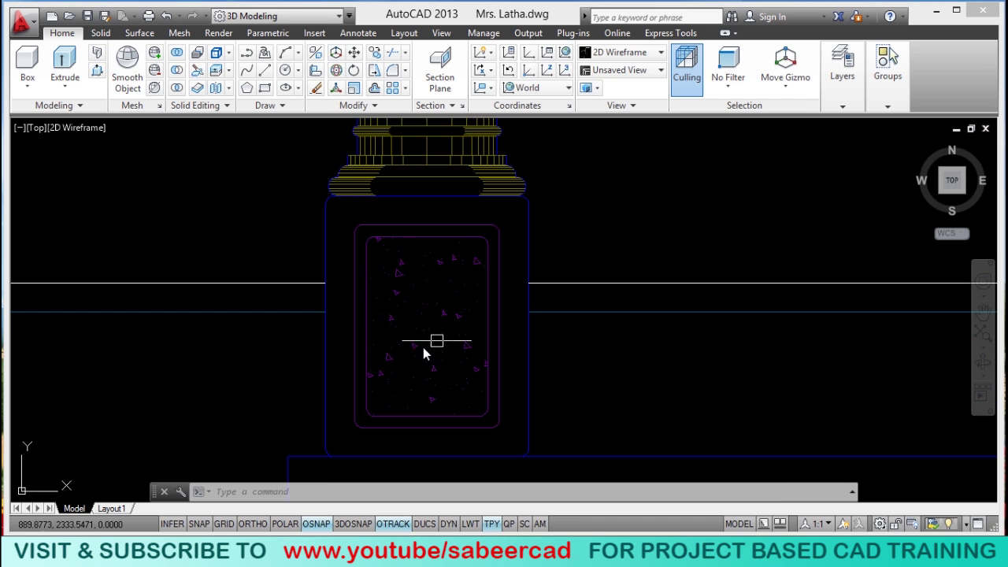
scroll(427, 338, "down", 1)
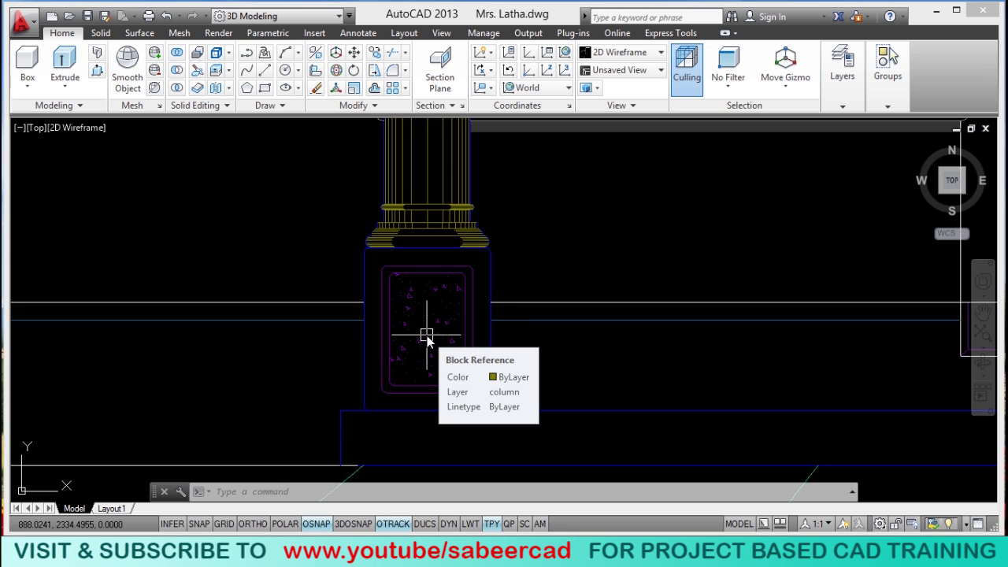
key("ctrl+Tab")
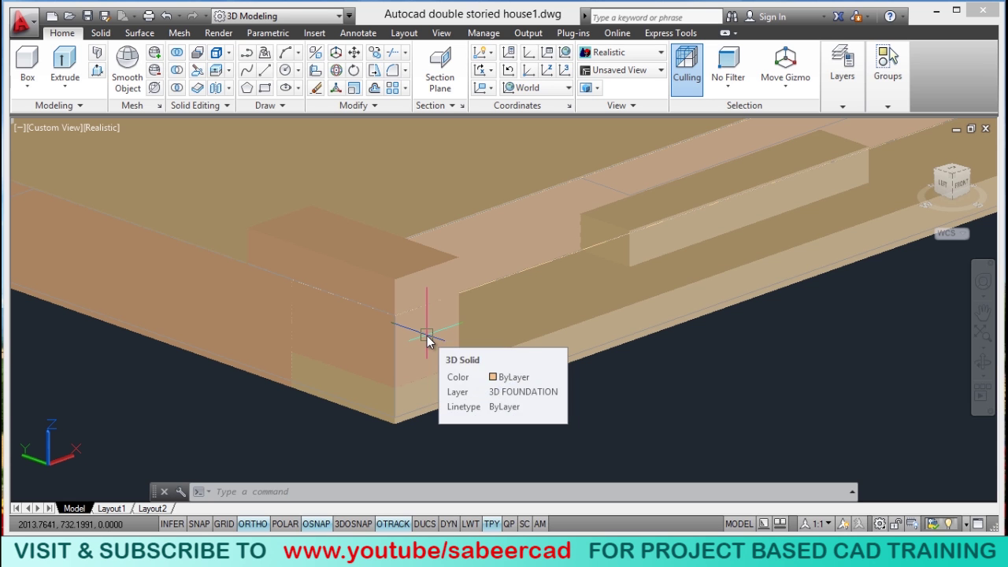
scroll(426, 330, "up", 1)
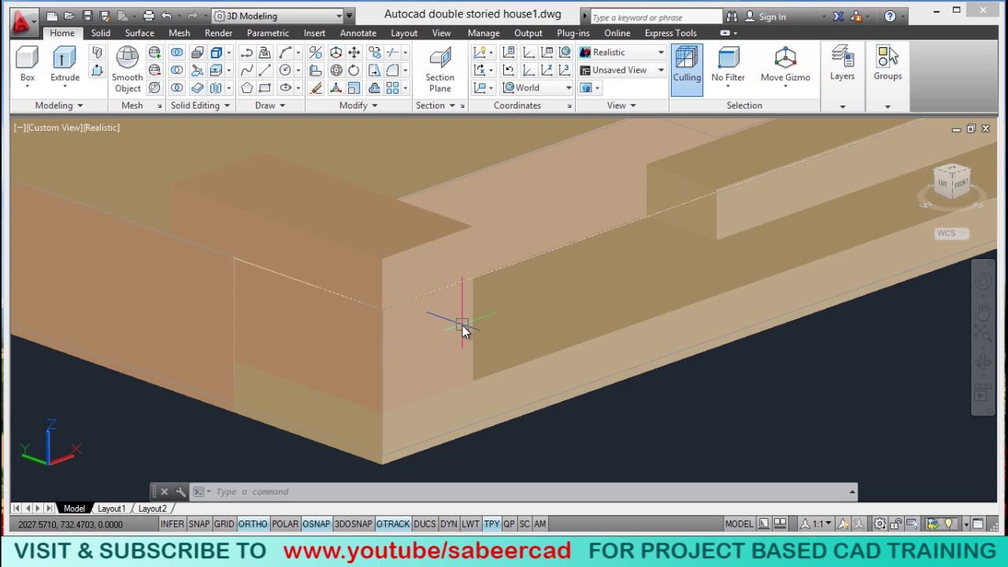
left_click(441, 33)
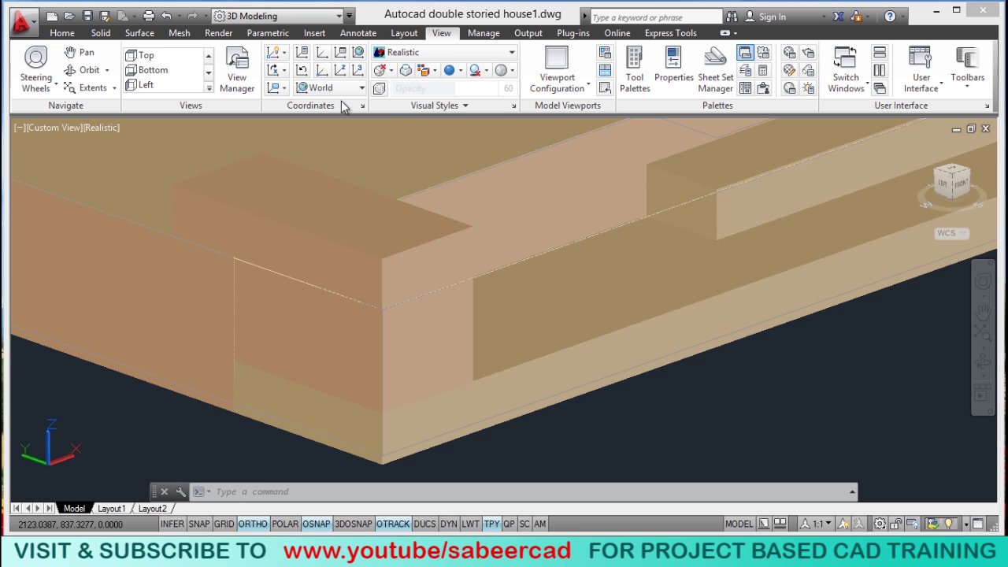
left_click(285, 89)
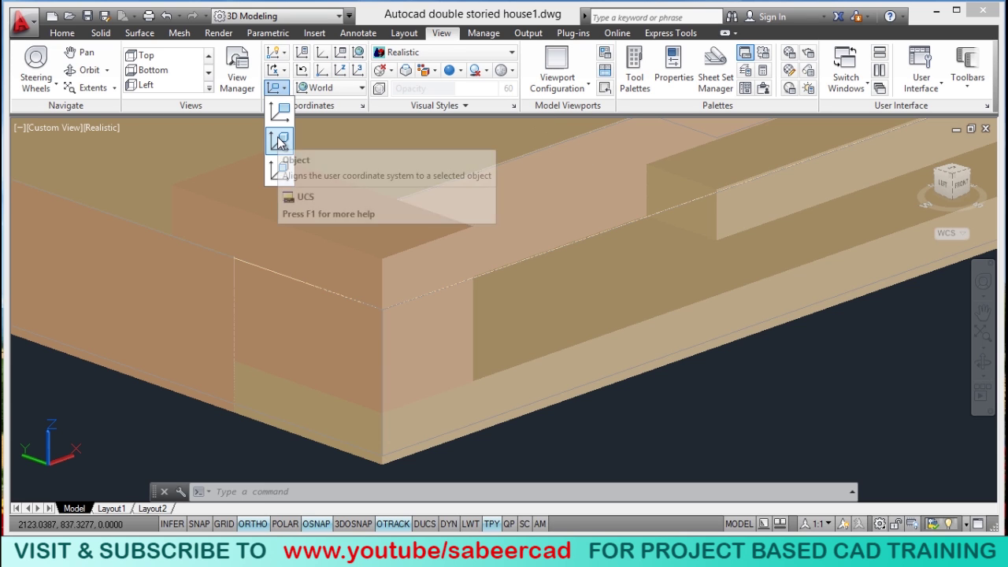
left_click(278, 168)
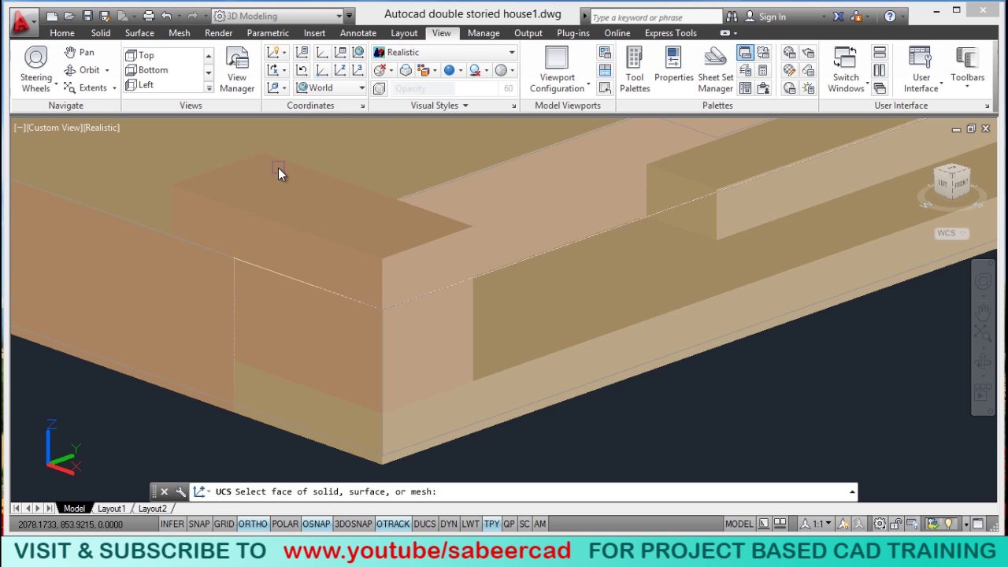
left_click(429, 335)
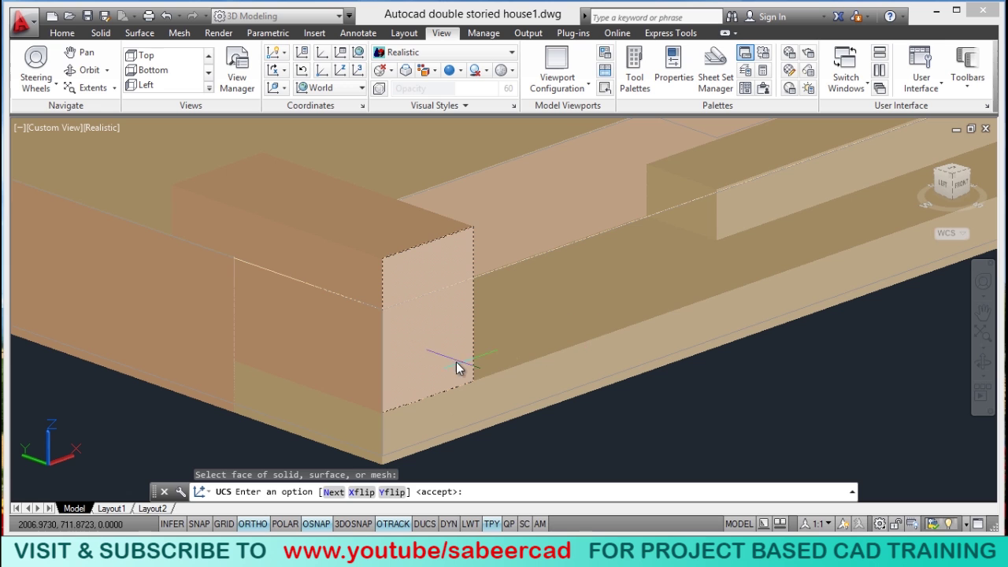
key("Return")
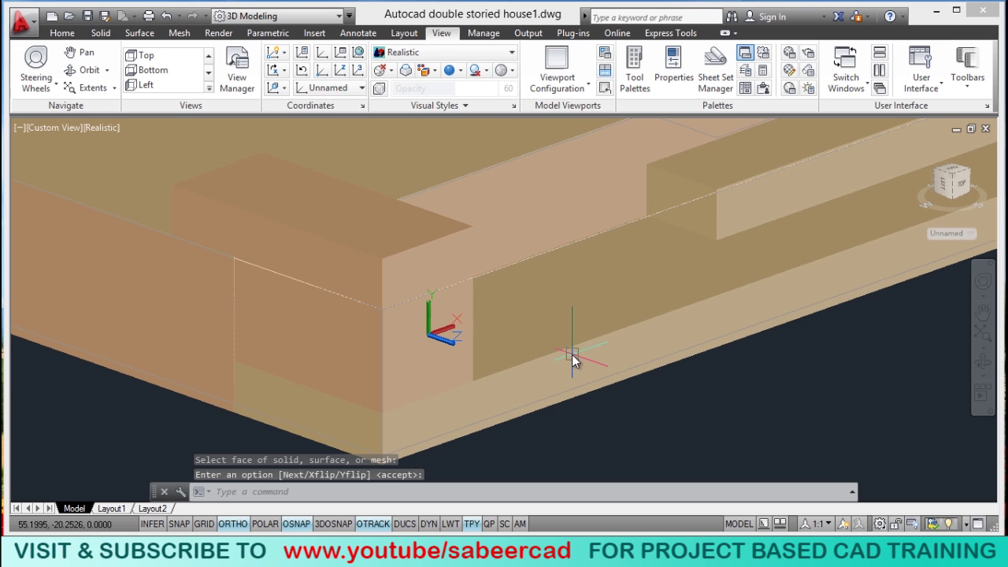
Step: Draw a closed polyline around the four corners of the pedestal's front face
left_click(62, 33)
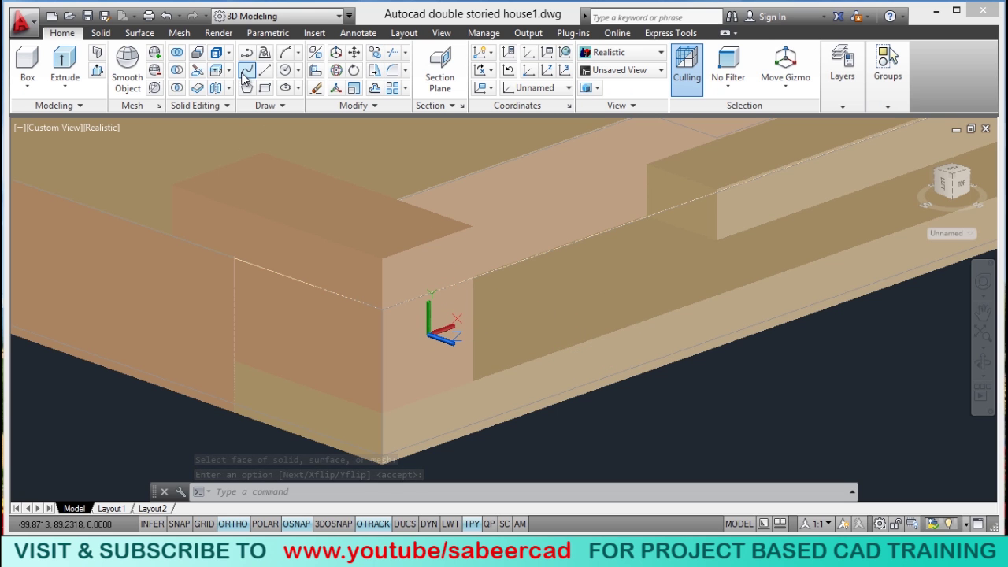
left_click(247, 52)
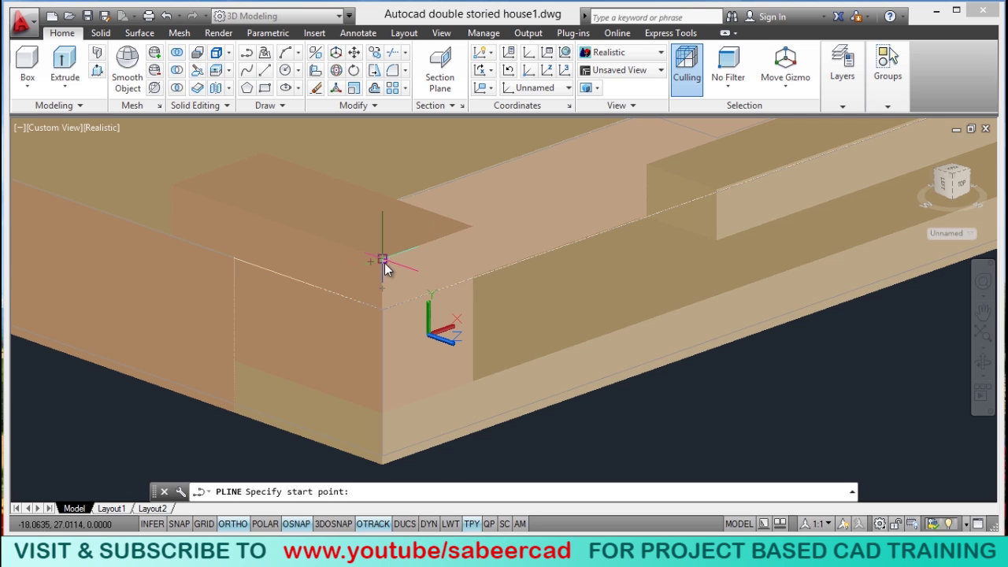
left_click(384, 259)
left_click(472, 230)
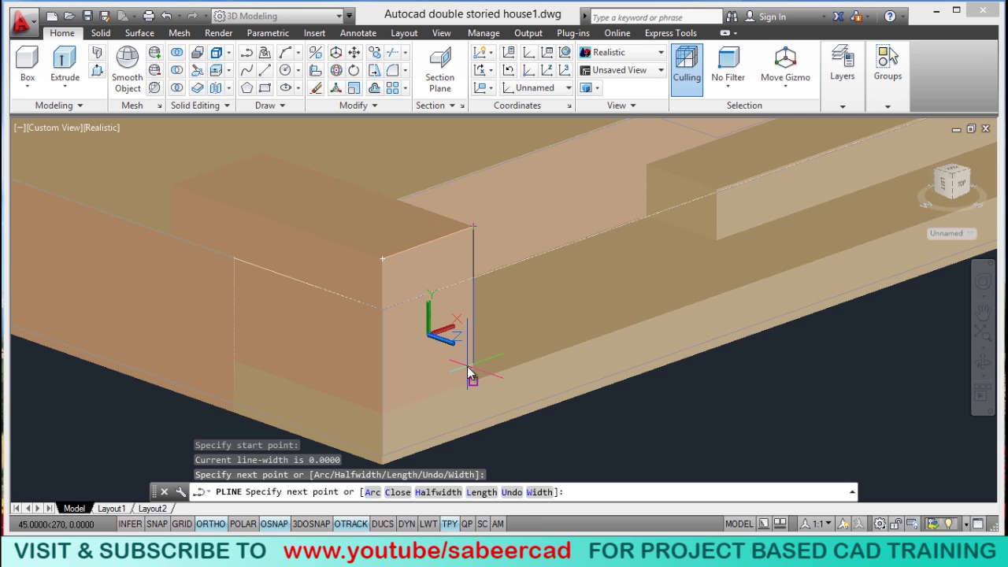
left_click(473, 381)
left_click(375, 404)
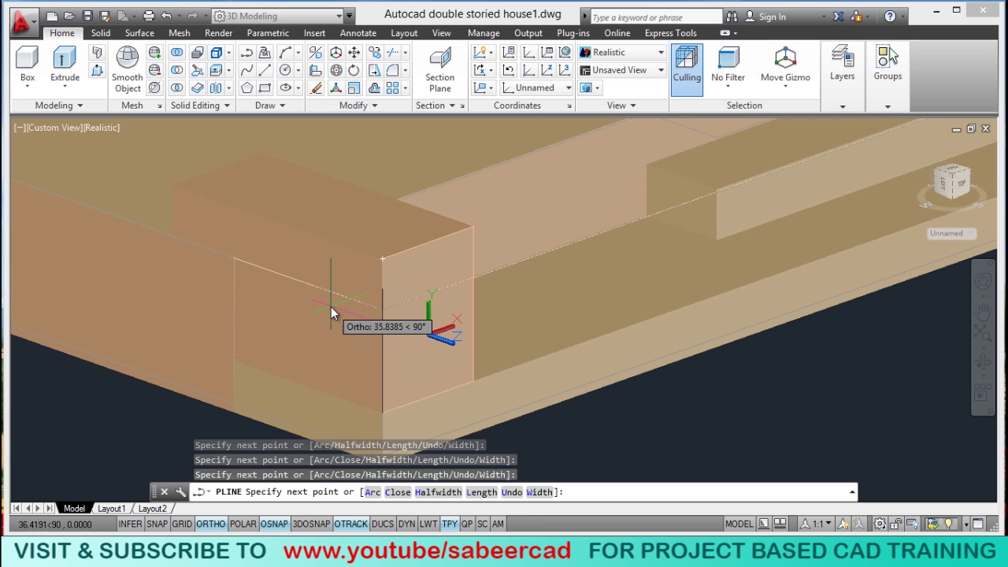
type("c")
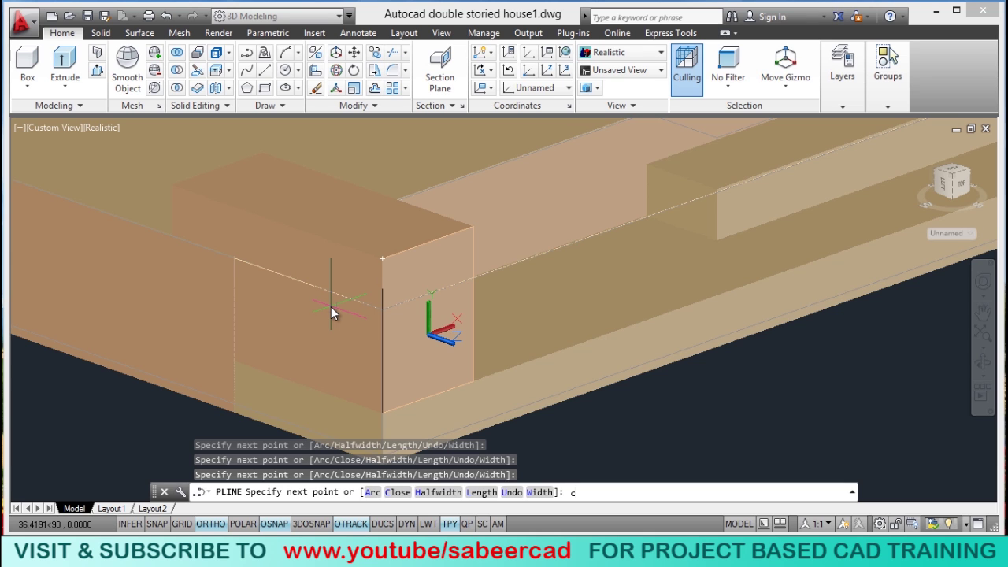
key("Return")
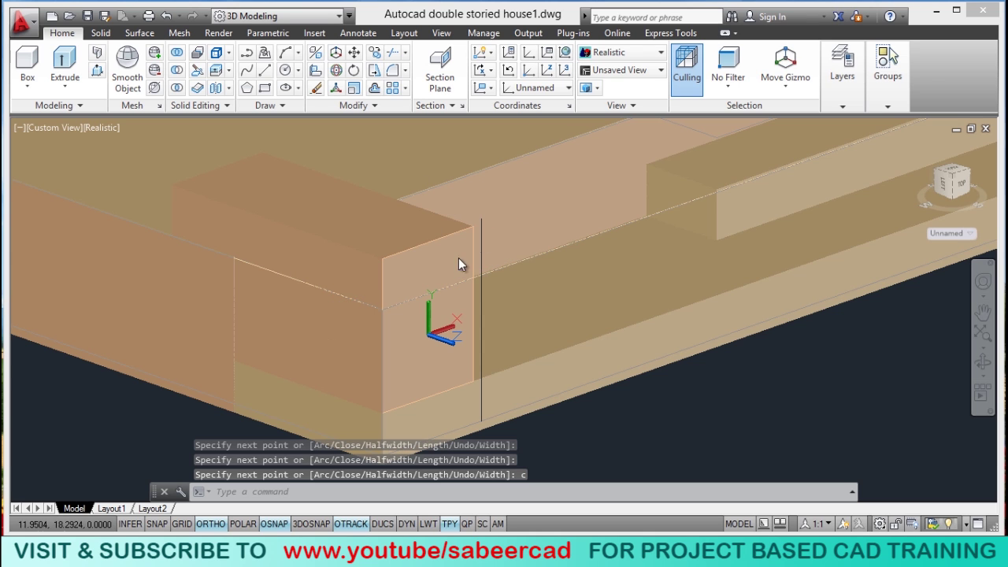
Step: Offset the front face outline inward by 7.5 to form the panel rectangle
left_click(375, 88)
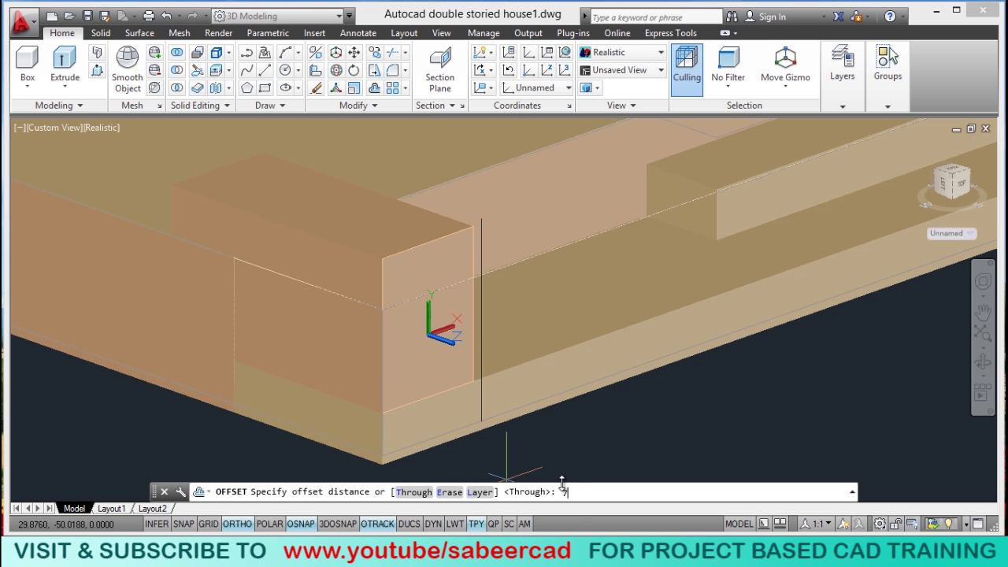
type("7.5")
key("Return")
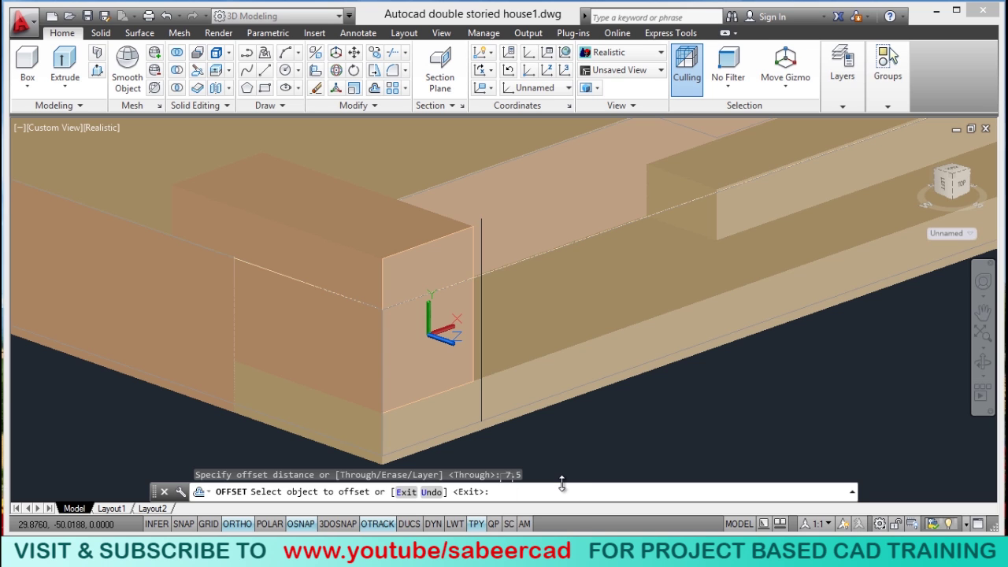
left_click(473, 281)
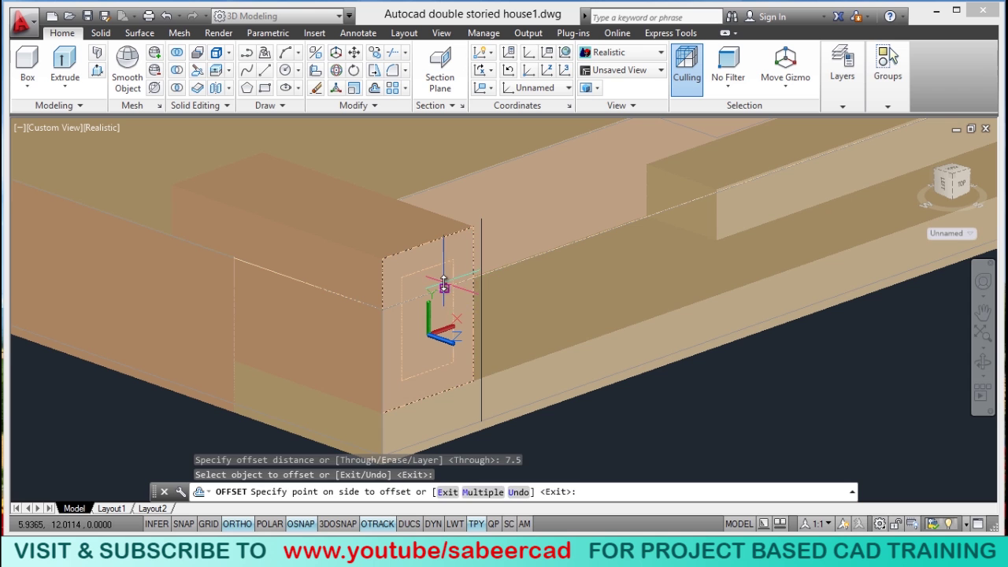
left_click(525, 349)
right_click(622, 405)
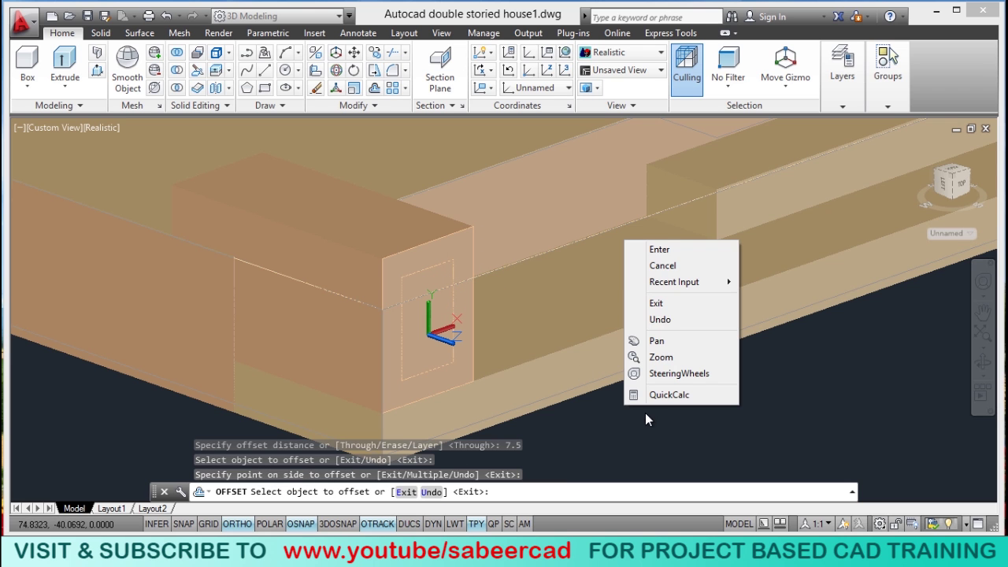
left_click(658, 250)
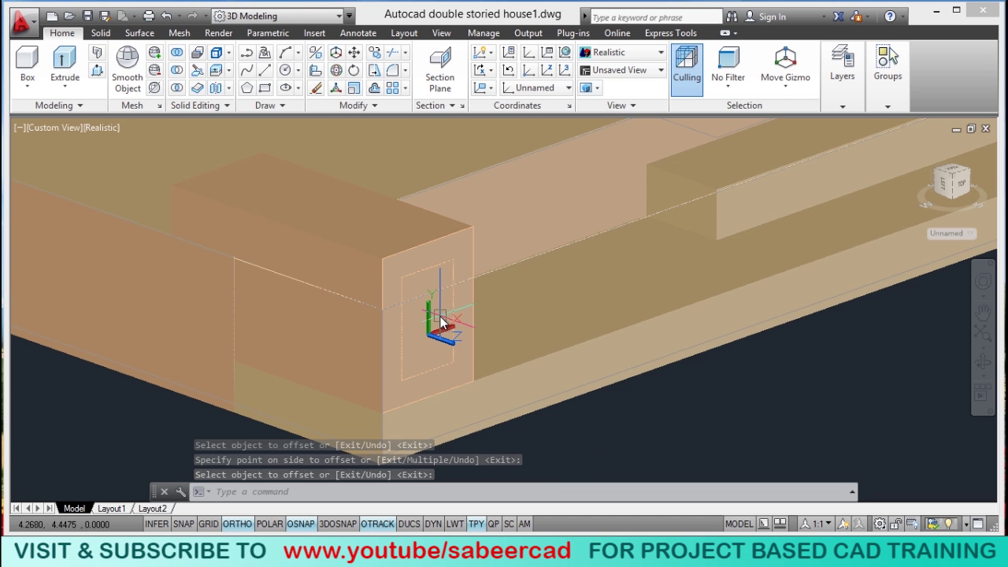
Step: Extrude the inner panel rectangle into the pedestal block with a height of -3
left_click(64, 84)
left_click(78, 115)
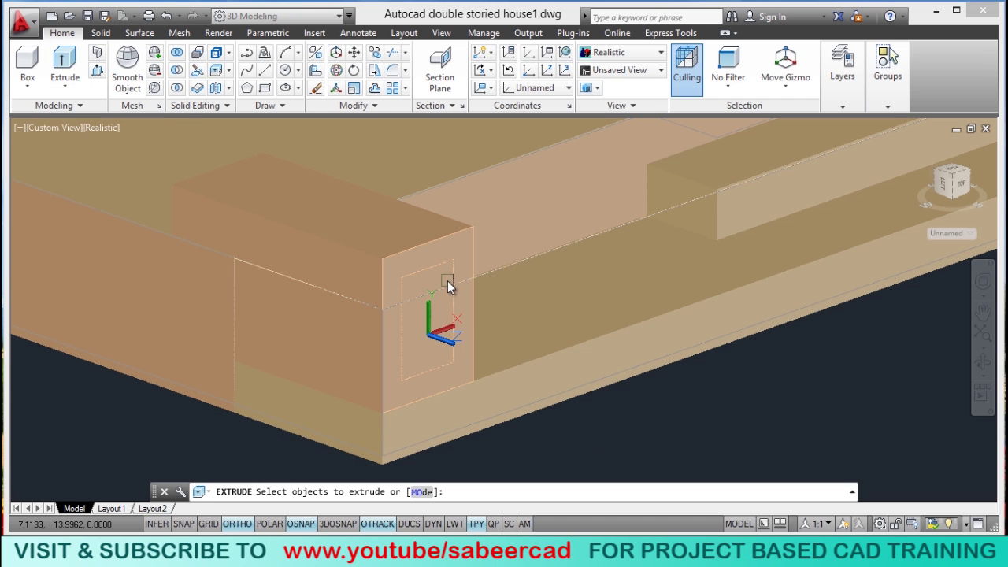
left_click(425, 272)
right_click(531, 291)
left_click(552, 299)
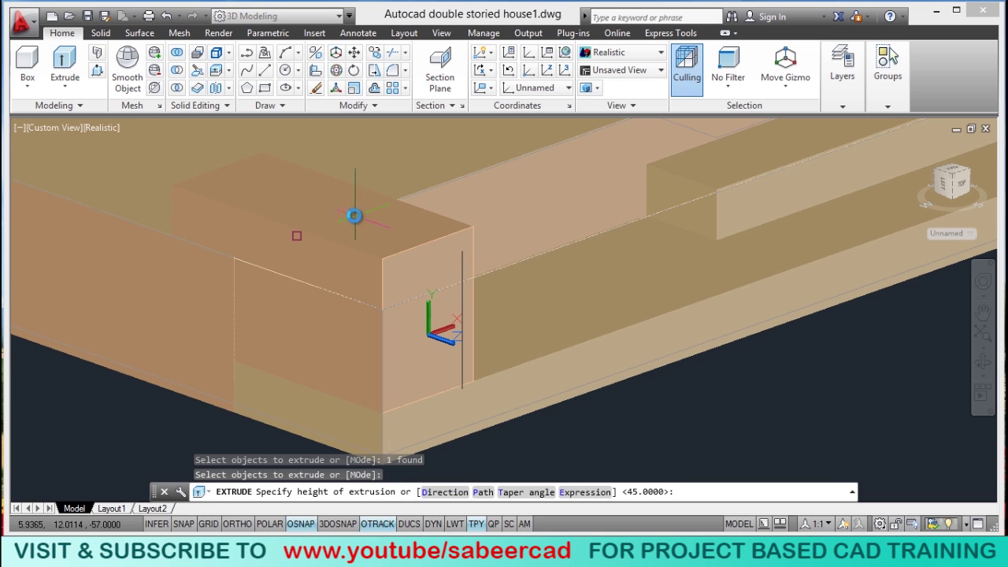
type("-3")
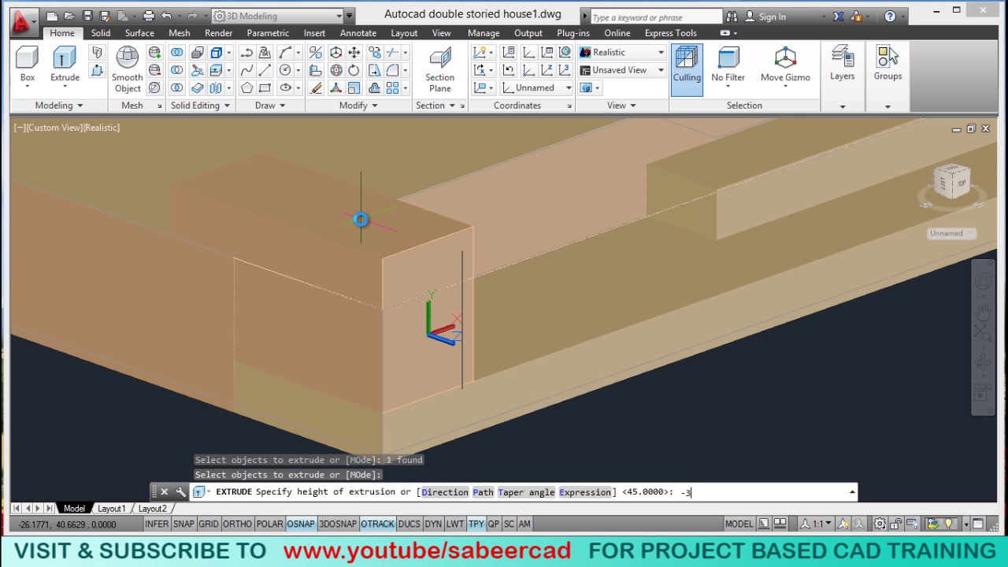
key("Return")
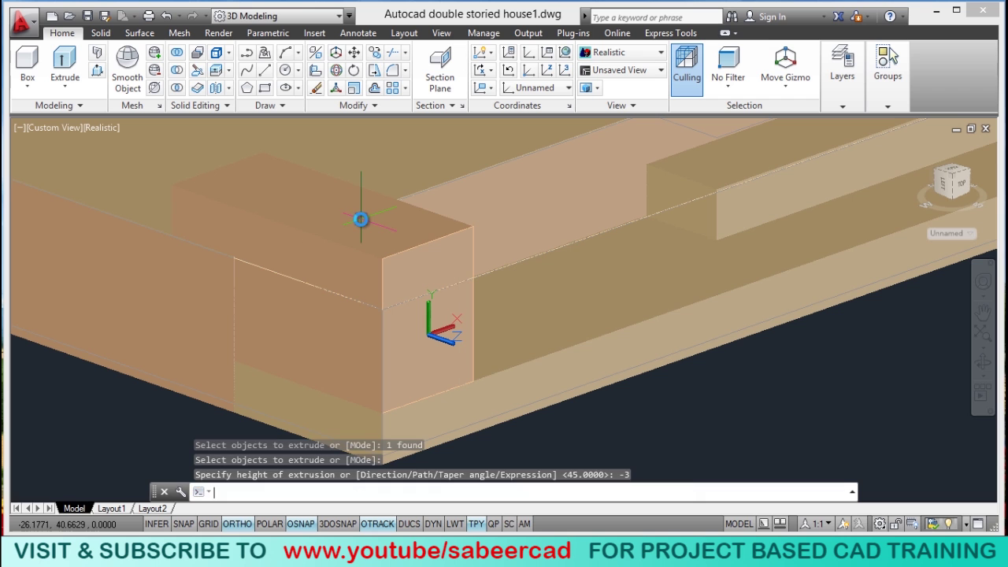
Step: Set the visual style to 2D Wireframe and erase the outer polyline around the pedestal's front face
left_click(100, 128)
left_click(154, 165)
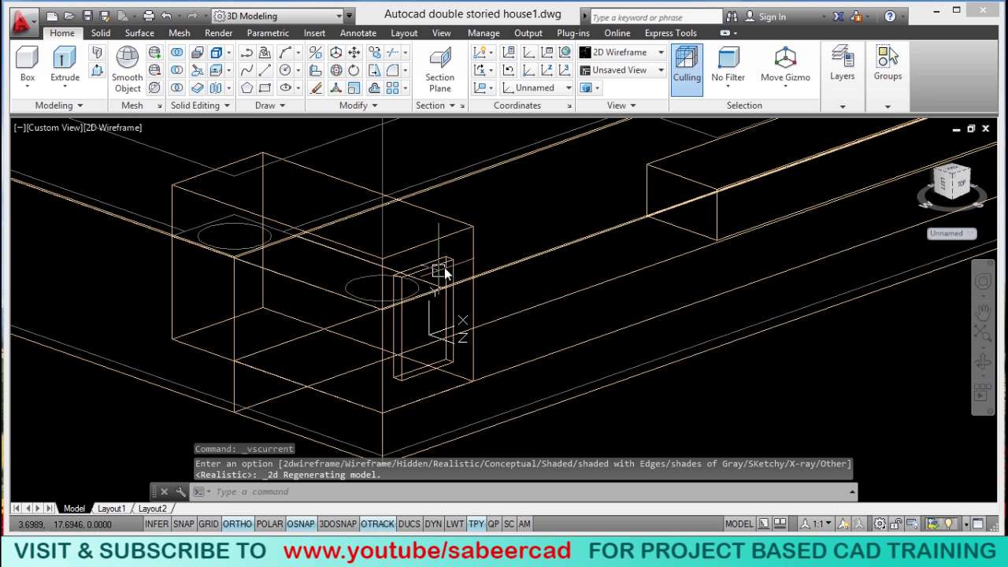
type("u")
key("Return")
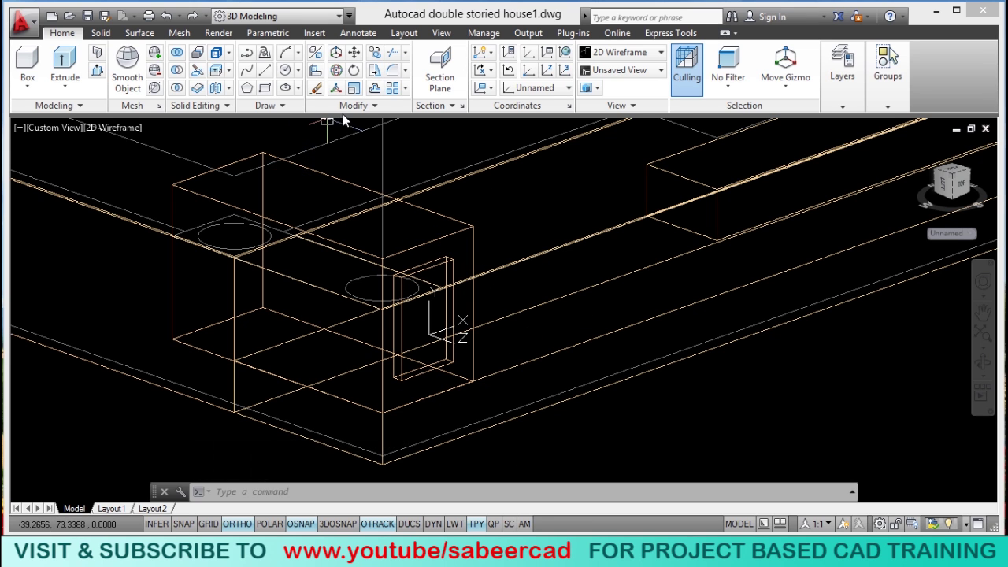
left_click(316, 88)
left_click(474, 229)
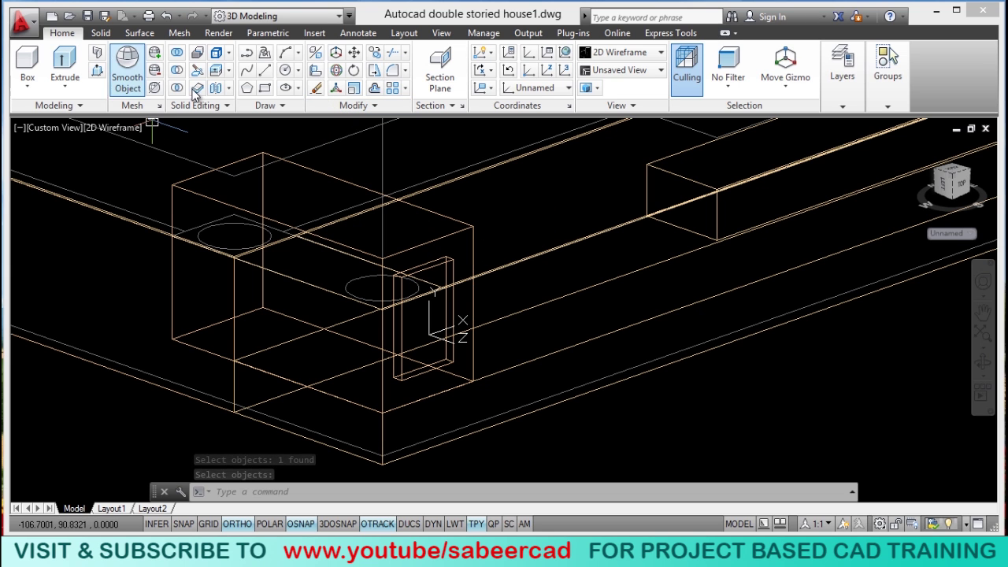
Step: Subtract the thin panel solid from the pedestal block and display the recess in the Realistic visual style
left_click(176, 69)
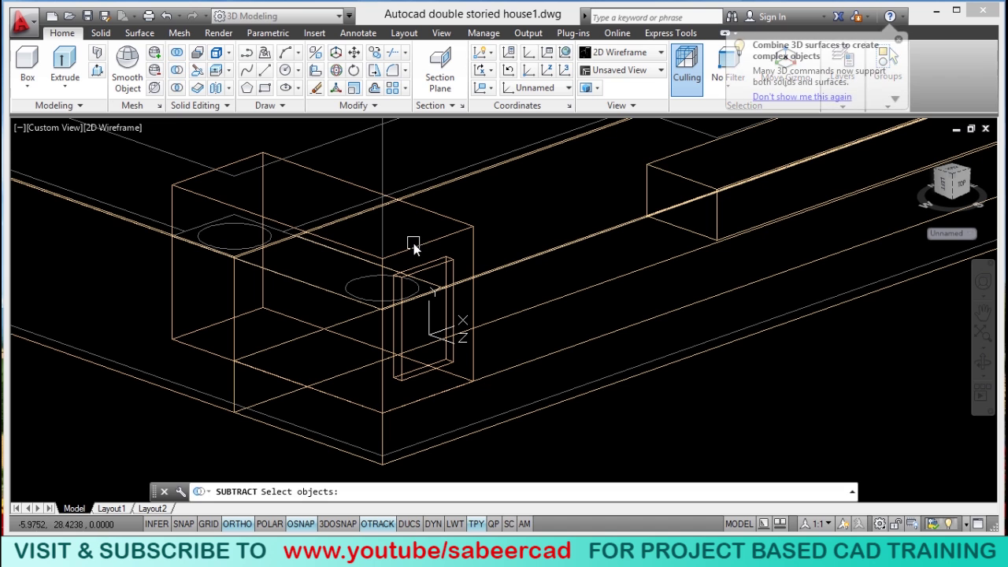
left_click(423, 247)
key("Return")
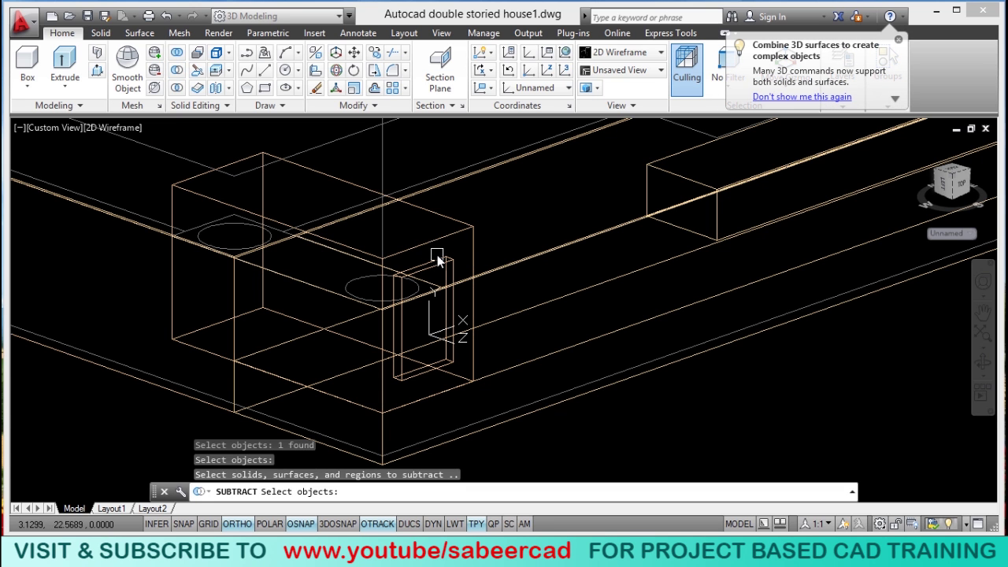
left_click(438, 267)
key("Return")
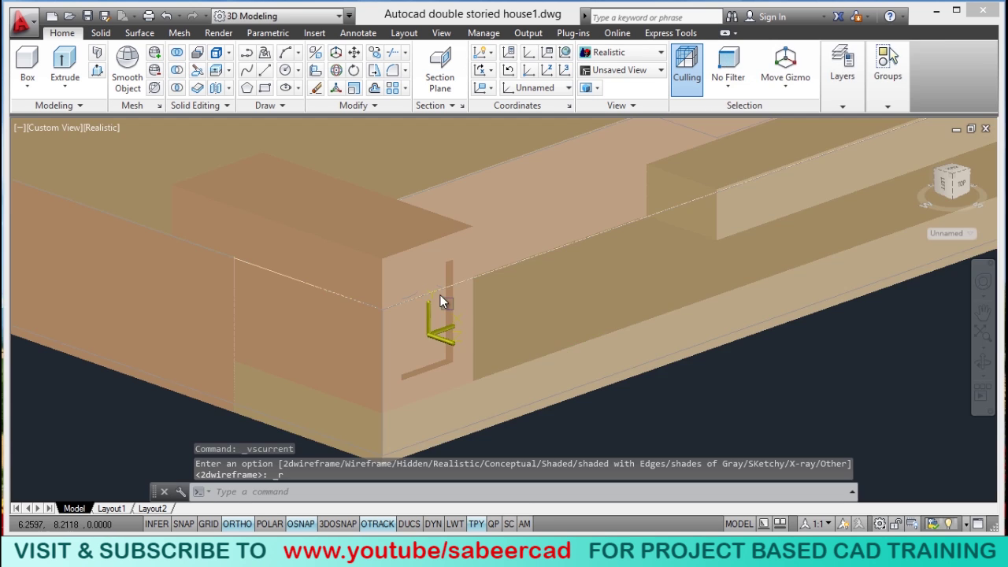
scroll(438, 329, "up", 2)
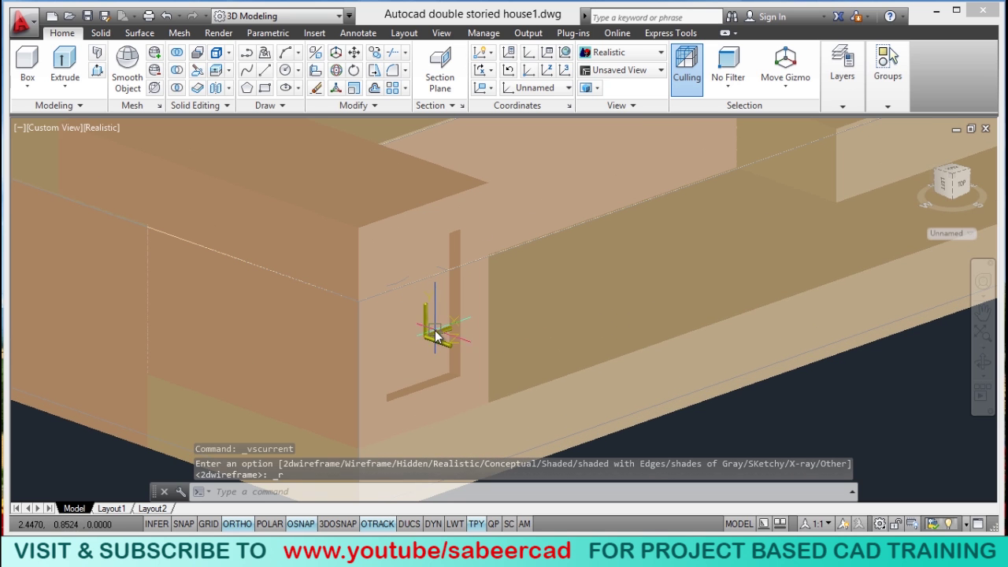
Step: Set the visual style to 2D Wireframe and align the UCS to the bottom face of the pedestal's panel recess
left_click(100, 127)
left_click(176, 164)
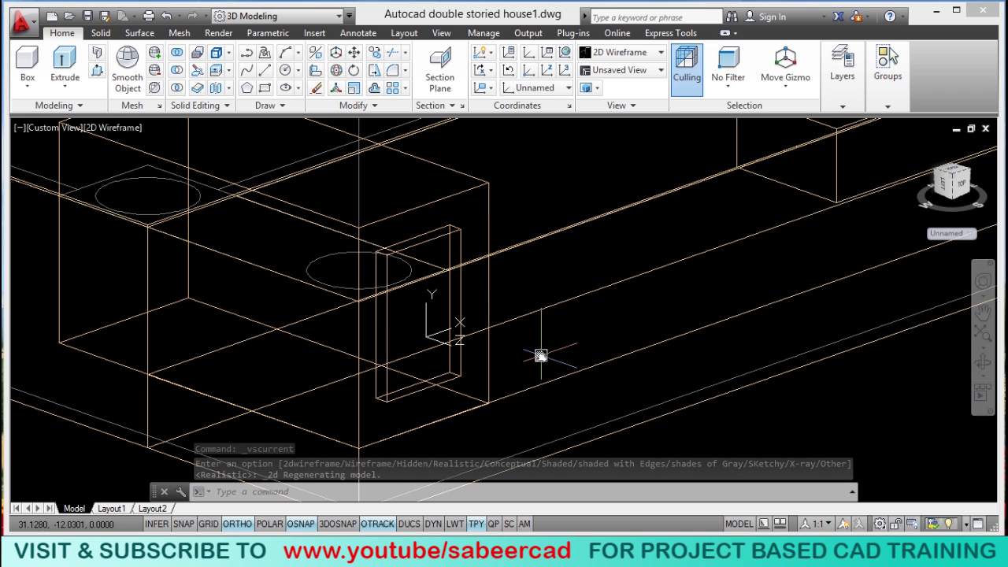
scroll(386, 396, "up", 2)
scroll(398, 398, "up", 1)
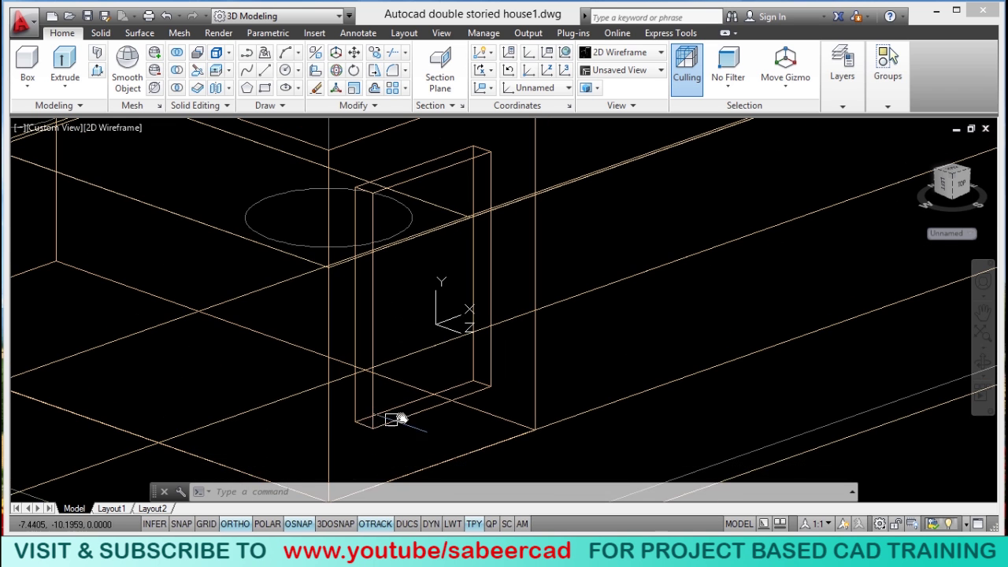
scroll(376, 426, "up", 1)
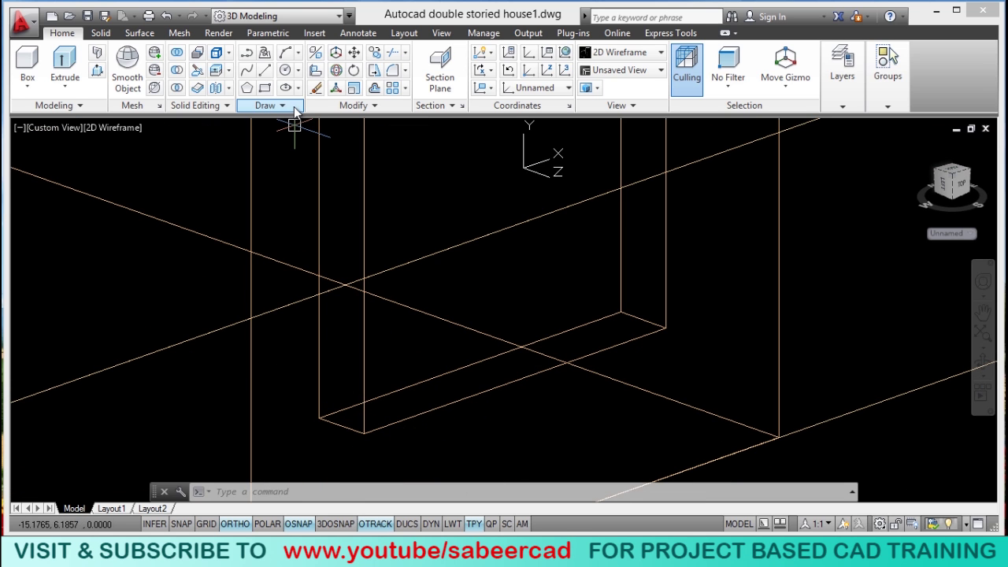
left_click(443, 33)
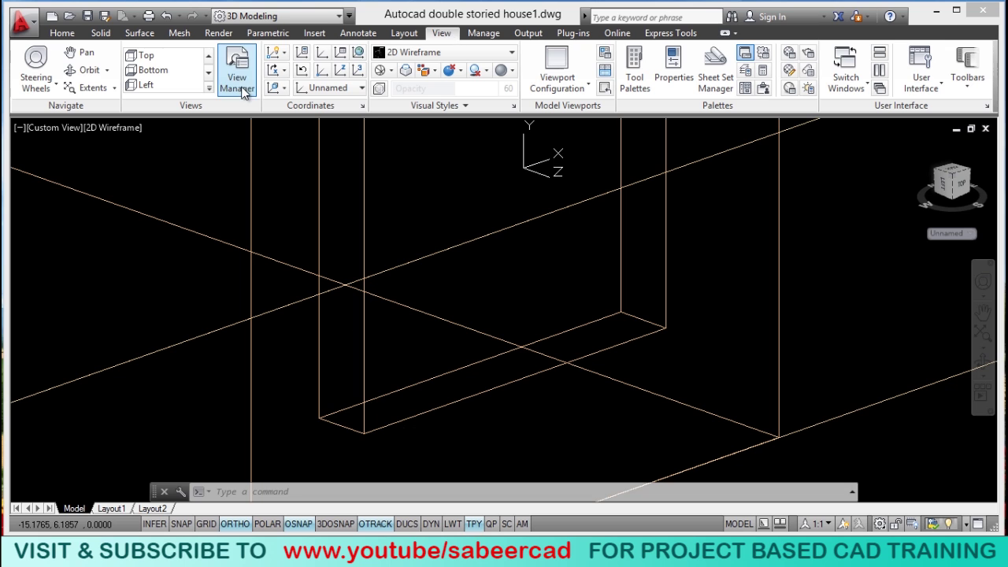
left_click(283, 88)
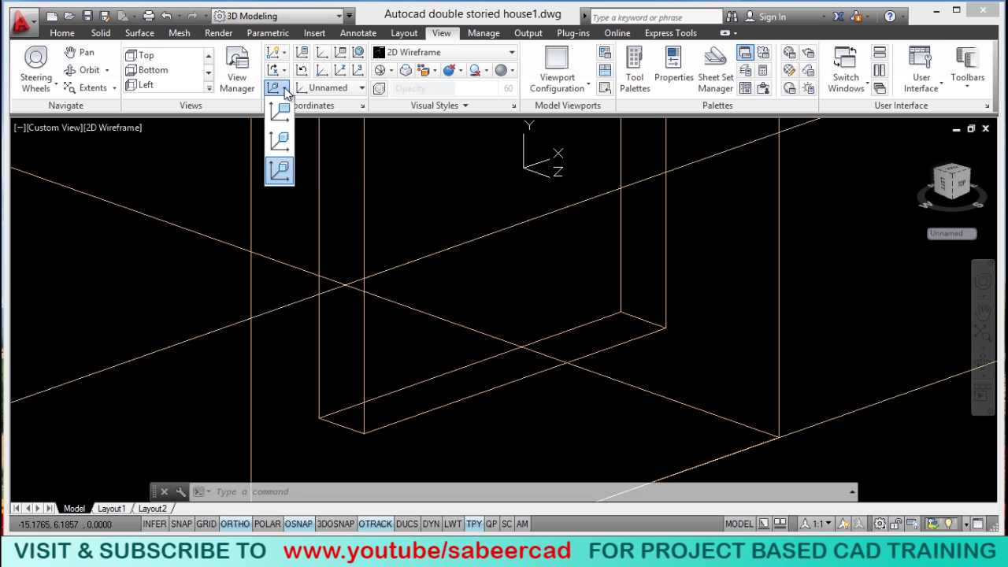
left_click(278, 178)
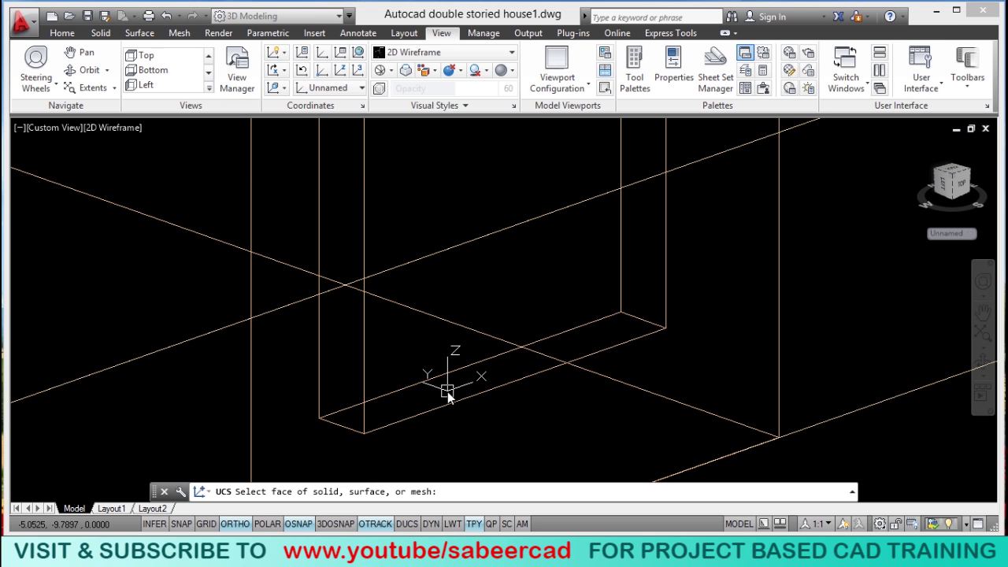
left_click(447, 395)
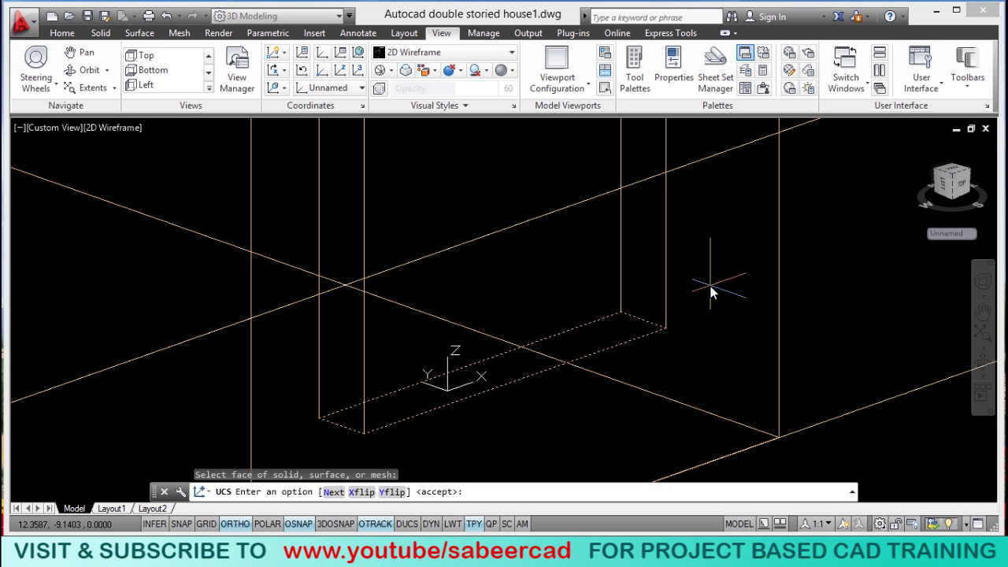
key("Return")
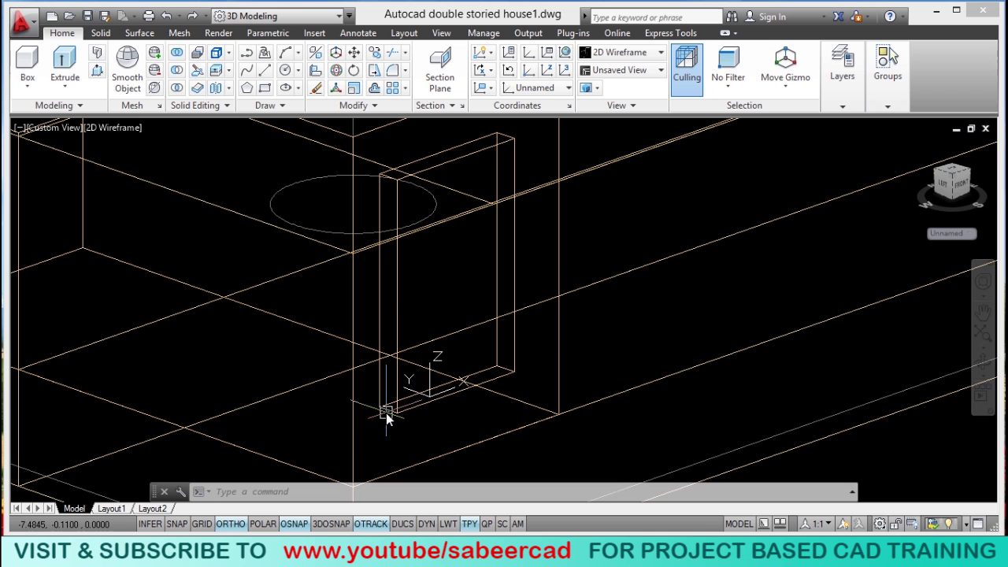
Step: Start a polyline at the rear corner of the recess's bottom face with a 3 segment along the back edge and a 1.5 segment forward
scroll(386, 413, "up", 3)
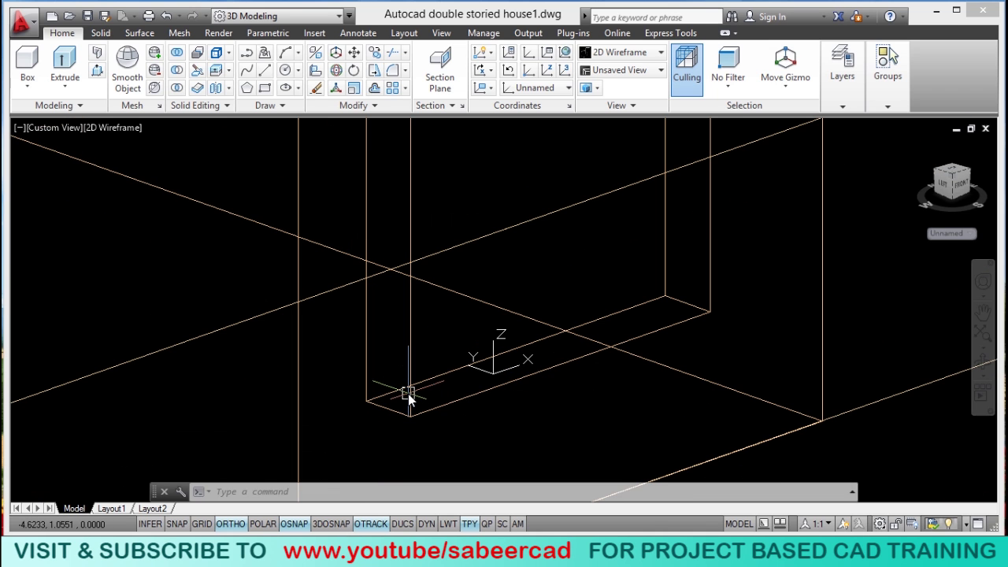
scroll(408, 406, "up", 1)
scroll(408, 408, "down", 1)
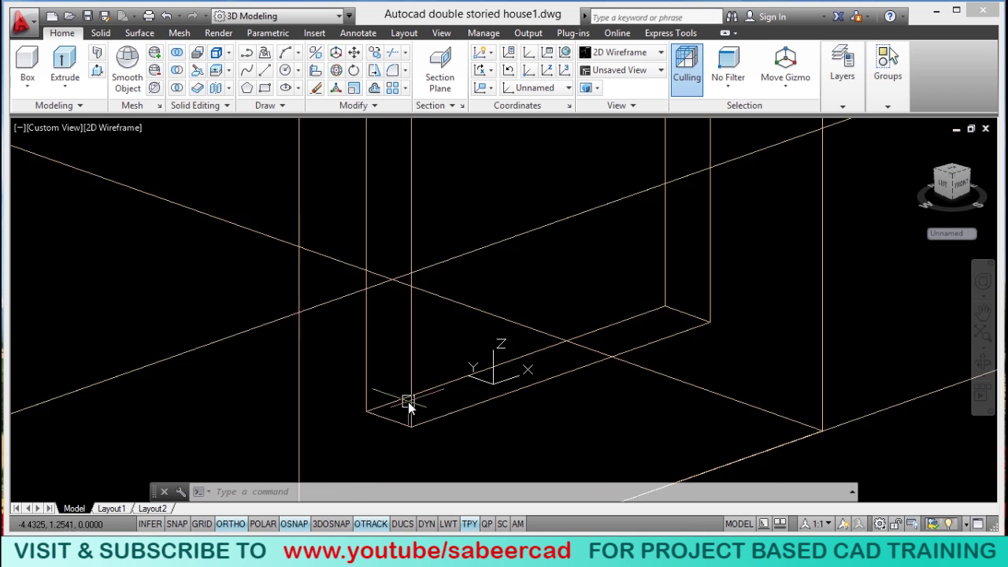
left_click(247, 52)
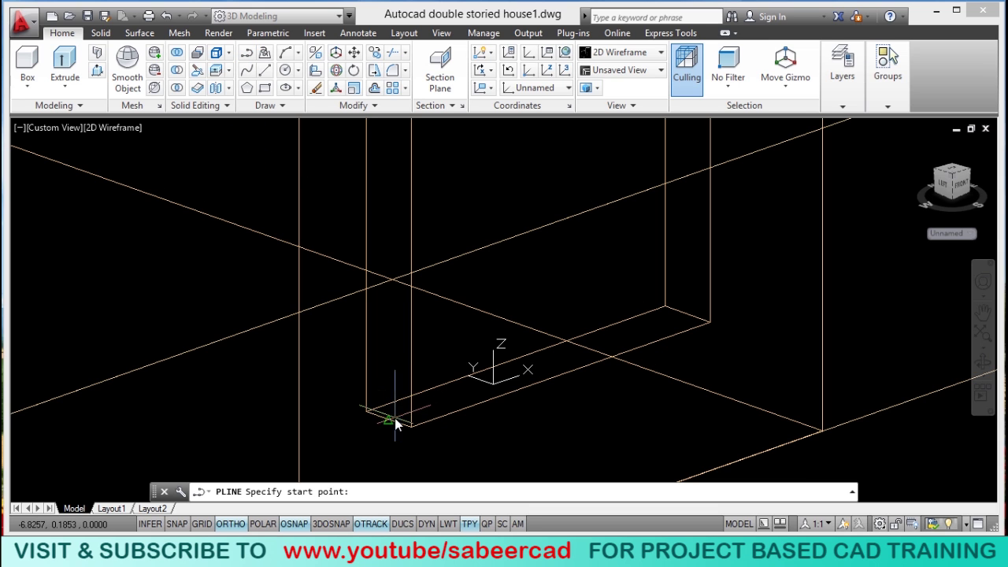
left_click(367, 412)
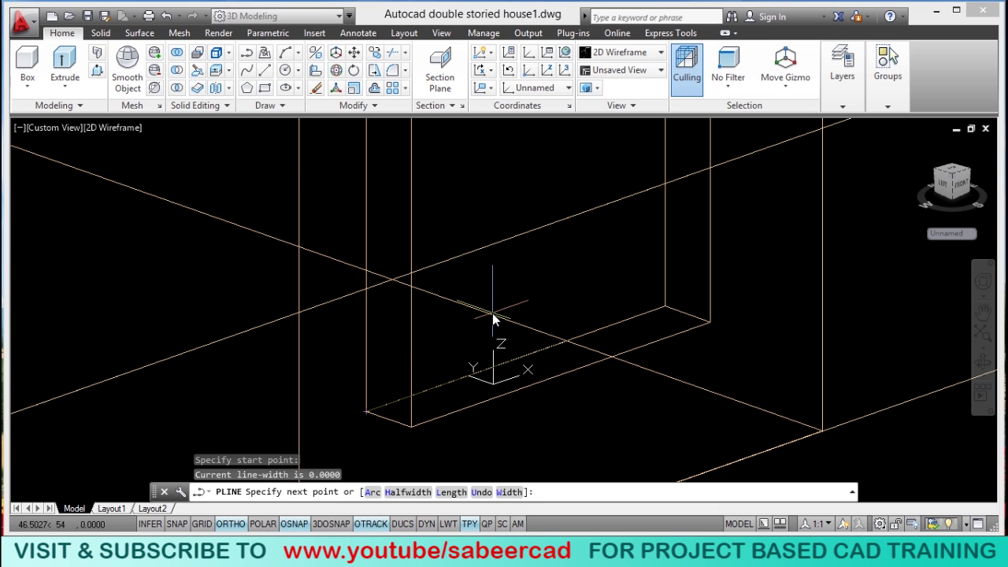
type("3")
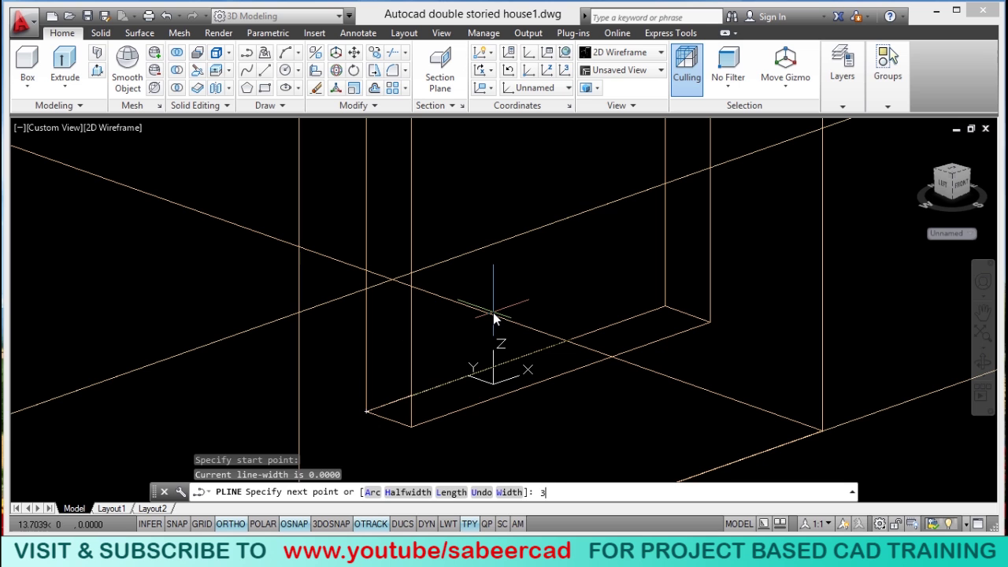
key("Return")
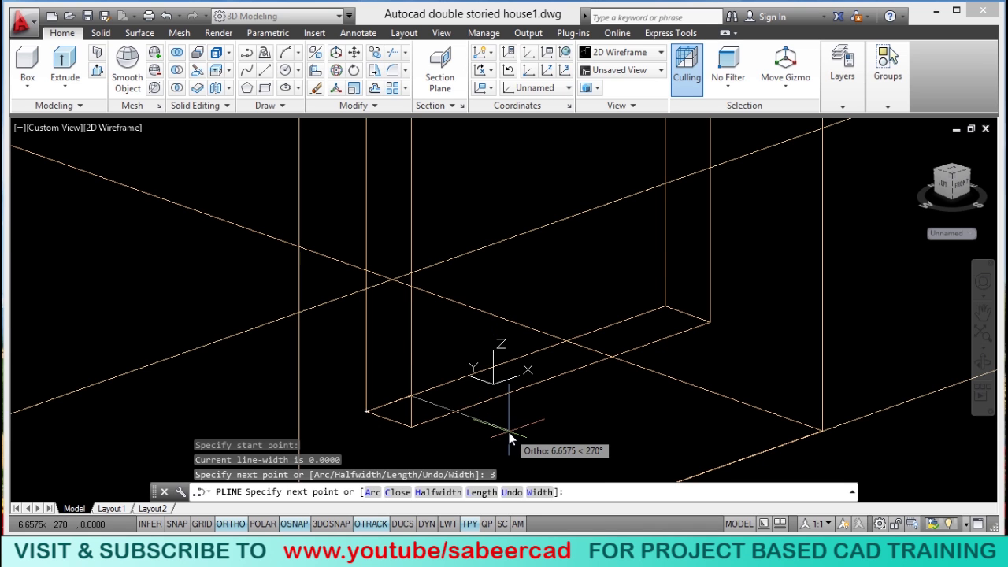
scroll(509, 432, "up", 2)
type("1.5")
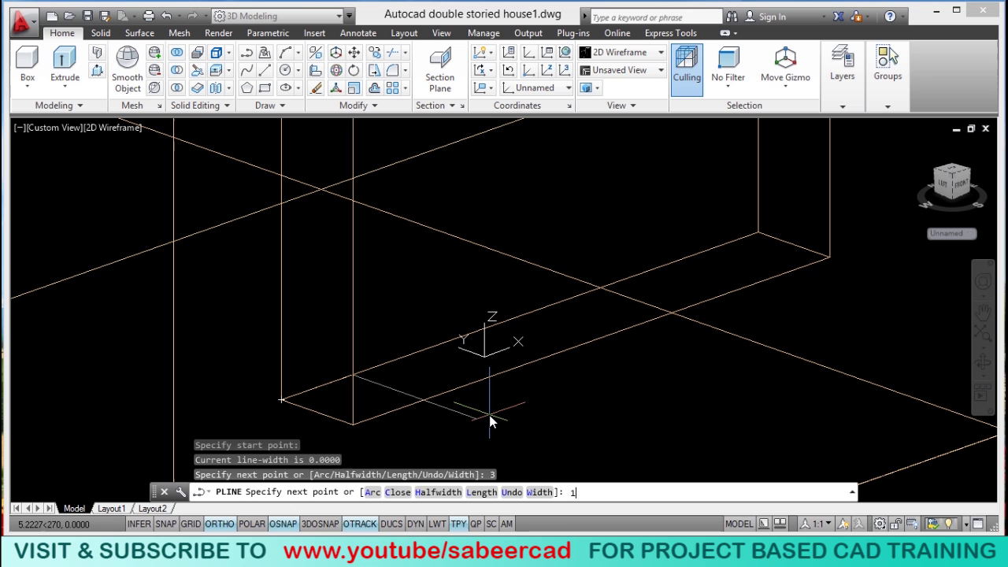
key("Return")
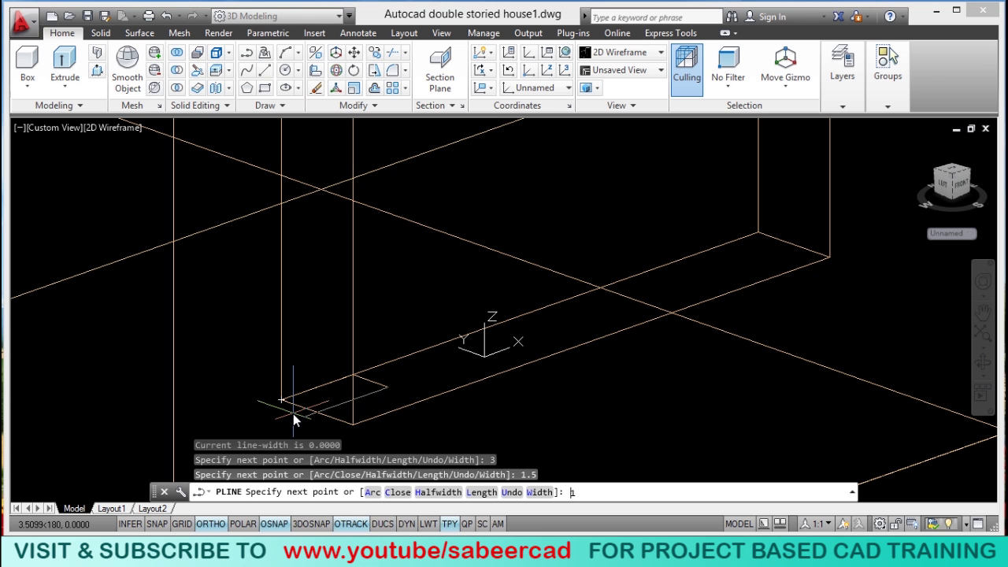
Step: Complete the stepped profile with a 1.5 segment back, a 1.5 segment forward and one to the recess's front corner, closing the polyline
type("1.5")
key("Return")
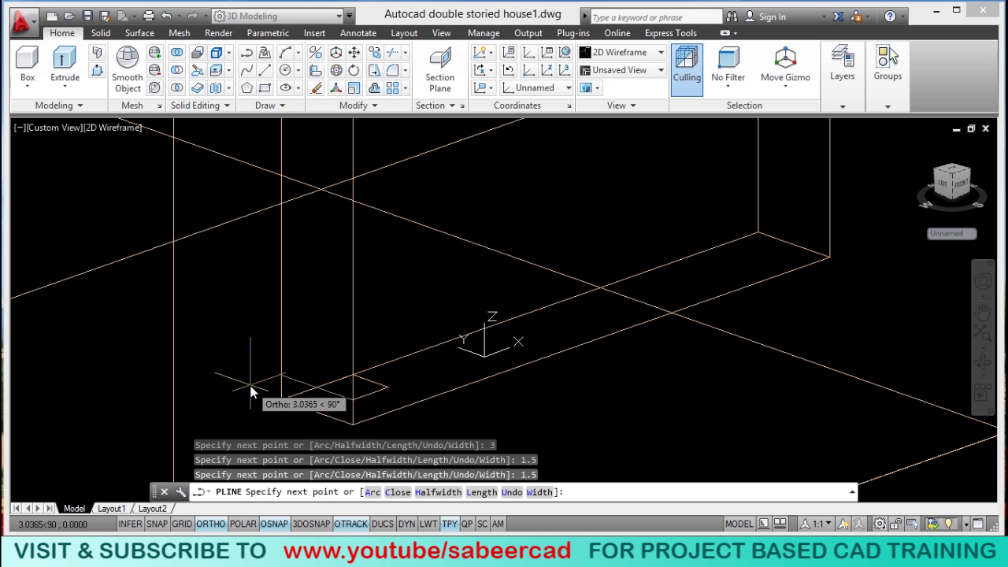
type("1")
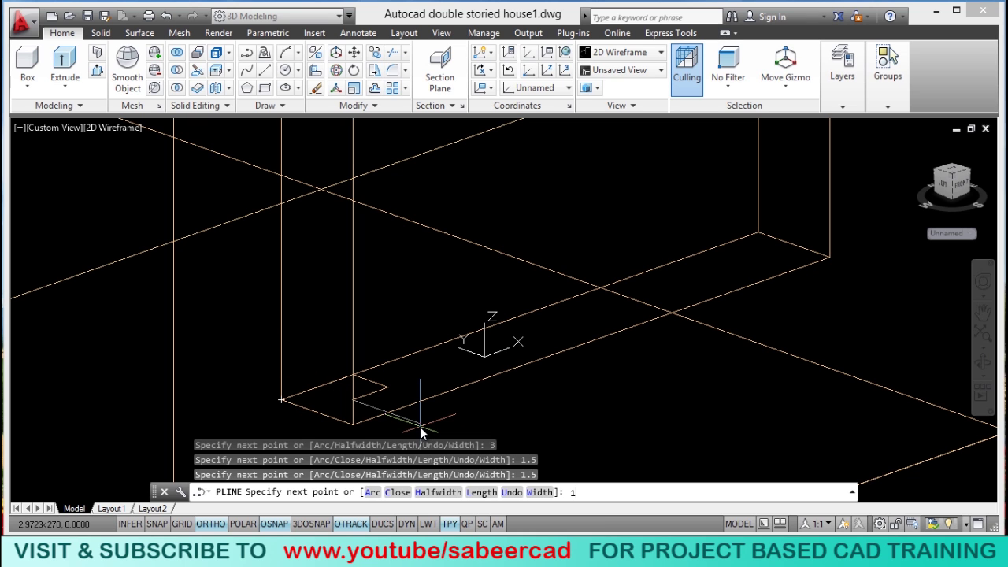
type(".5")
key("Return")
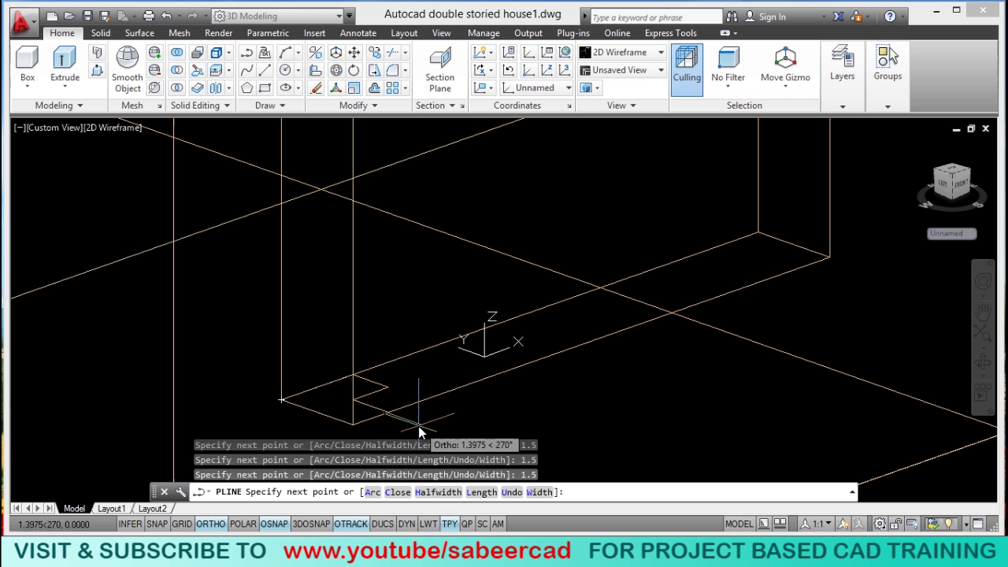
left_click(353, 432)
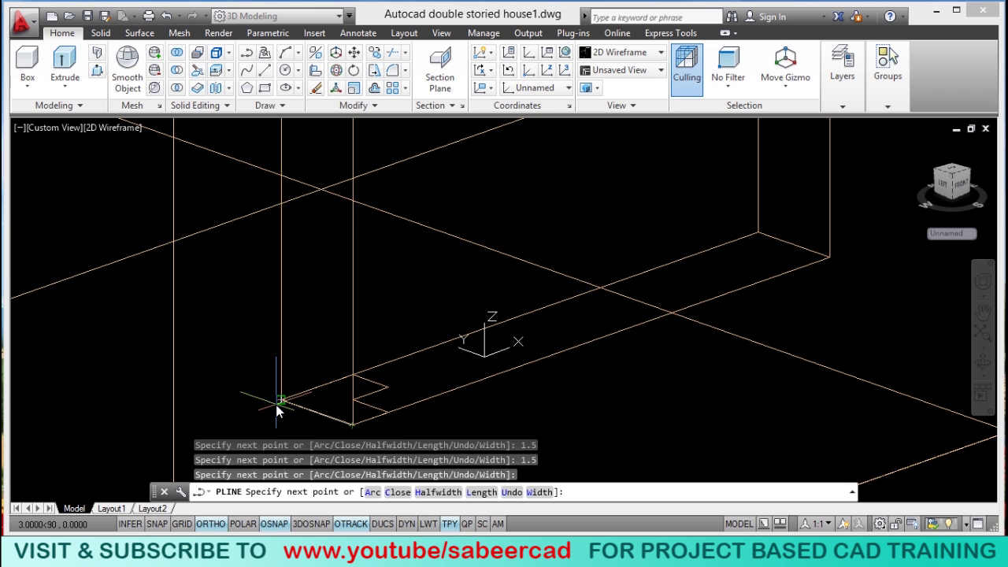
type("c")
key("Return")
Step: Turn on dynamic UCS and trace a closed polyline around the front opening of the recess as the extrusion path
scroll(354, 371, "down", 3)
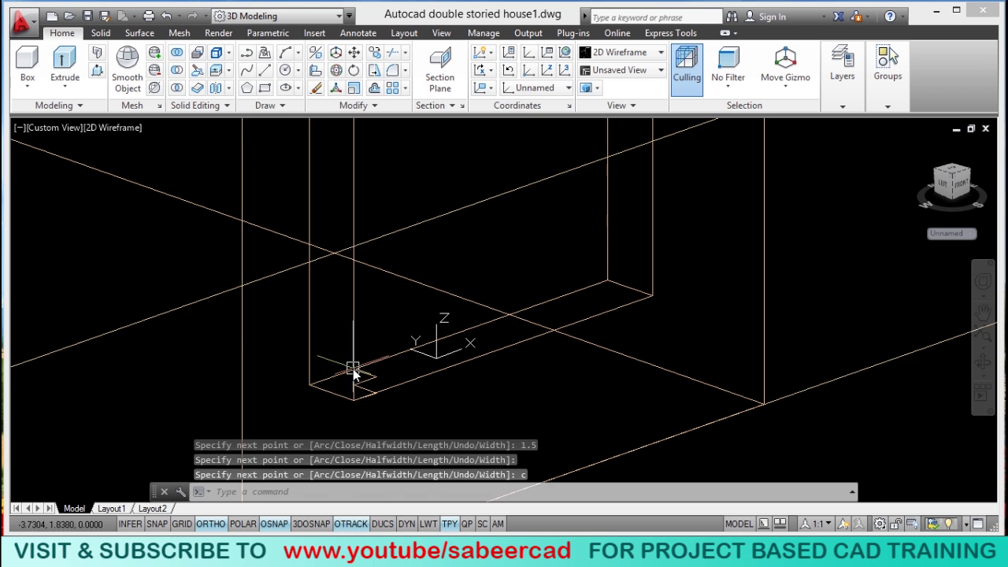
scroll(414, 347, "down", 2)
scroll(416, 376, "down", 2)
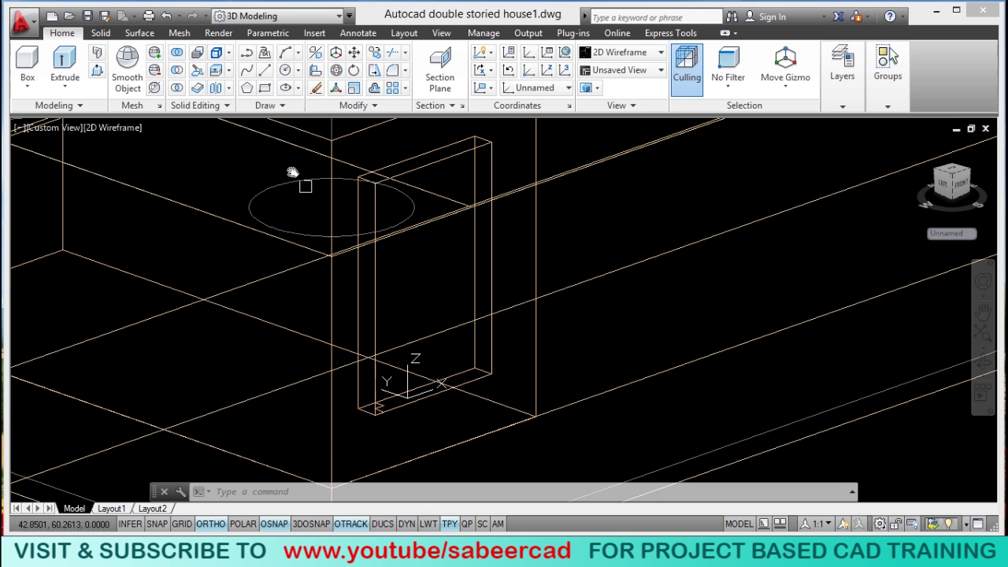
left_click(383, 525)
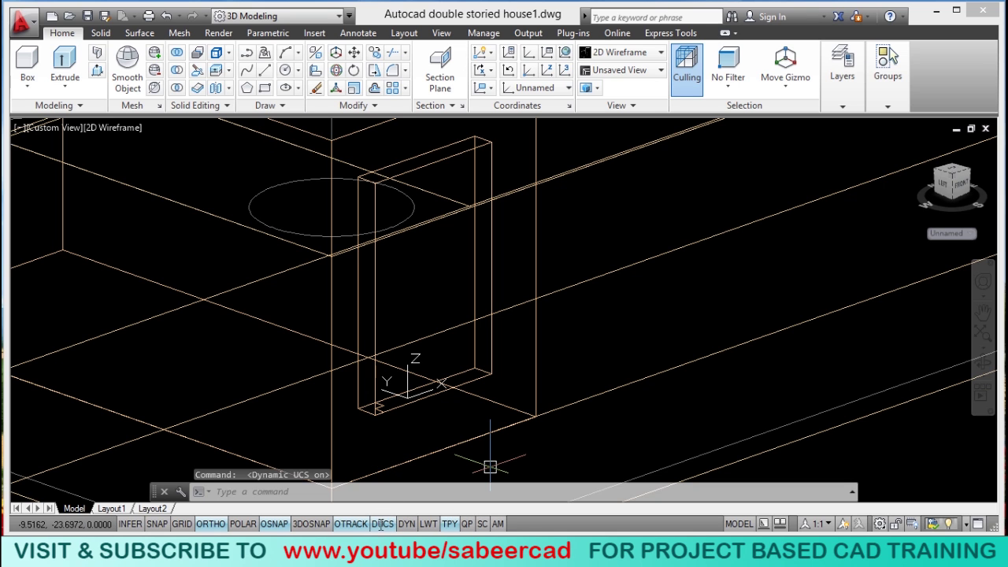
left_click(265, 52)
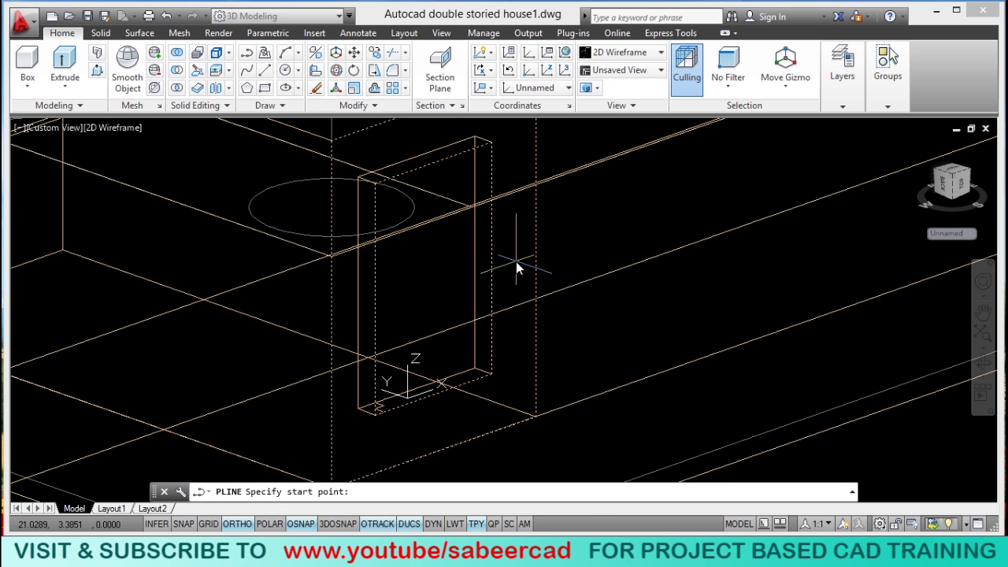
left_click(378, 418)
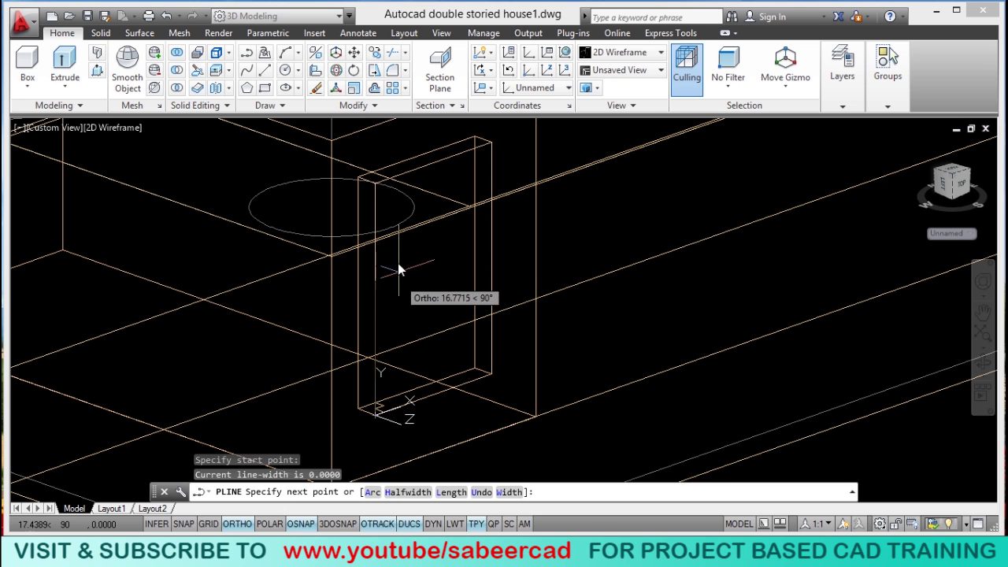
left_click(484, 145)
left_click(490, 376)
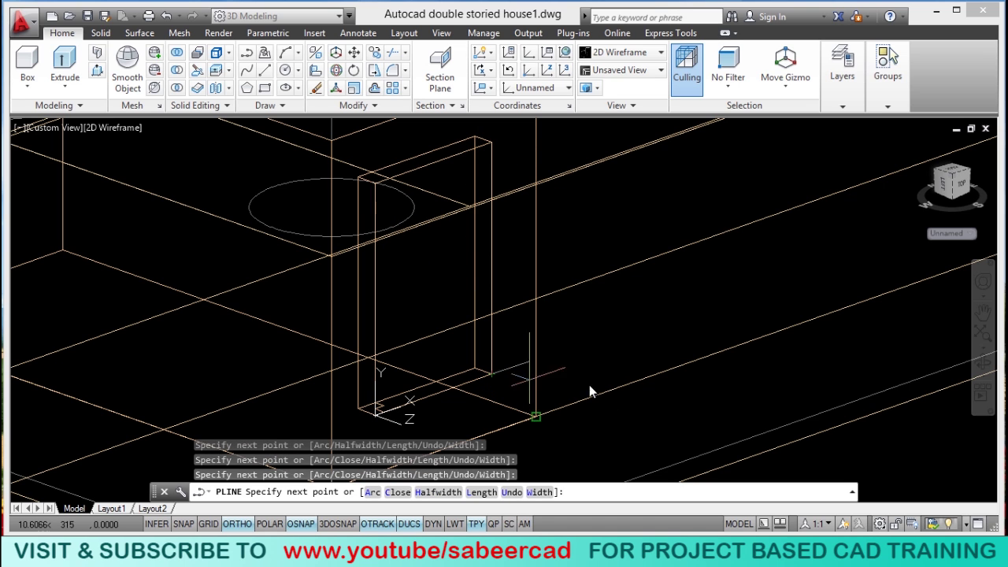
type("c")
key("Return")
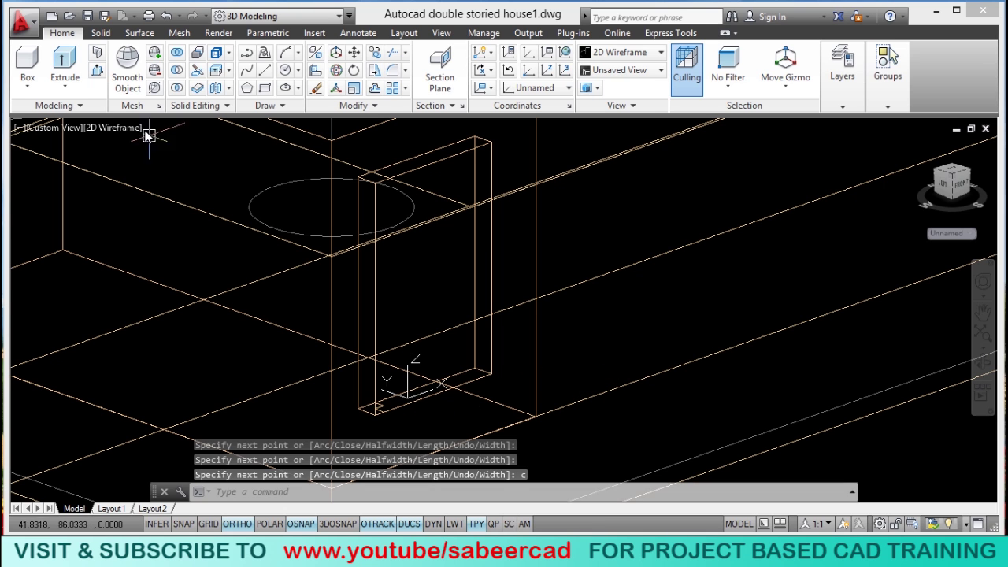
Step: Extrude the stepped profile along the rectangular polyline path around the recess using the Path option
left_click(65, 87)
left_click(79, 116)
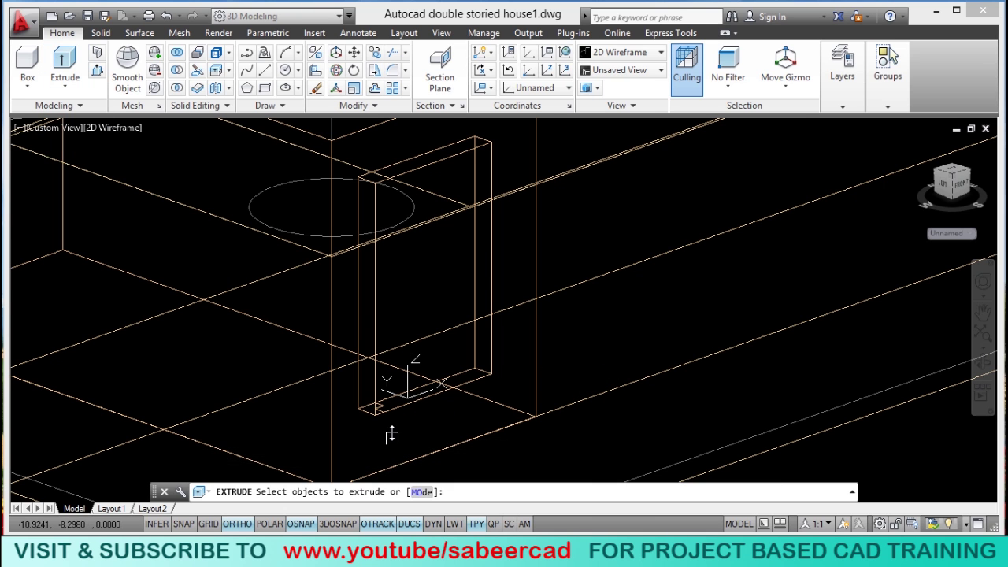
scroll(389, 410, "up", 3)
left_click(352, 365)
right_click(439, 386)
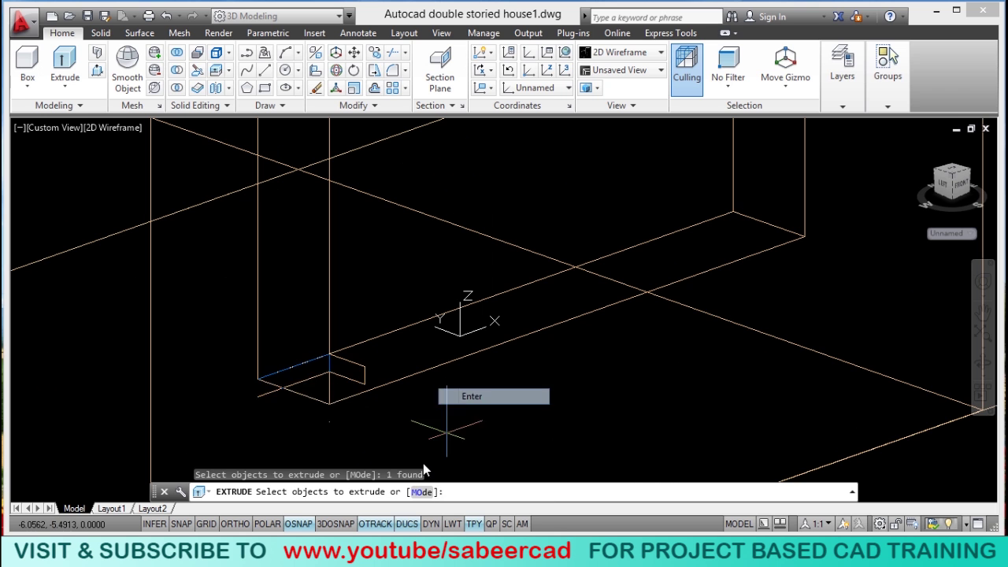
left_click(459, 399)
scroll(422, 458, "down", 5)
scroll(433, 457, "up", 2)
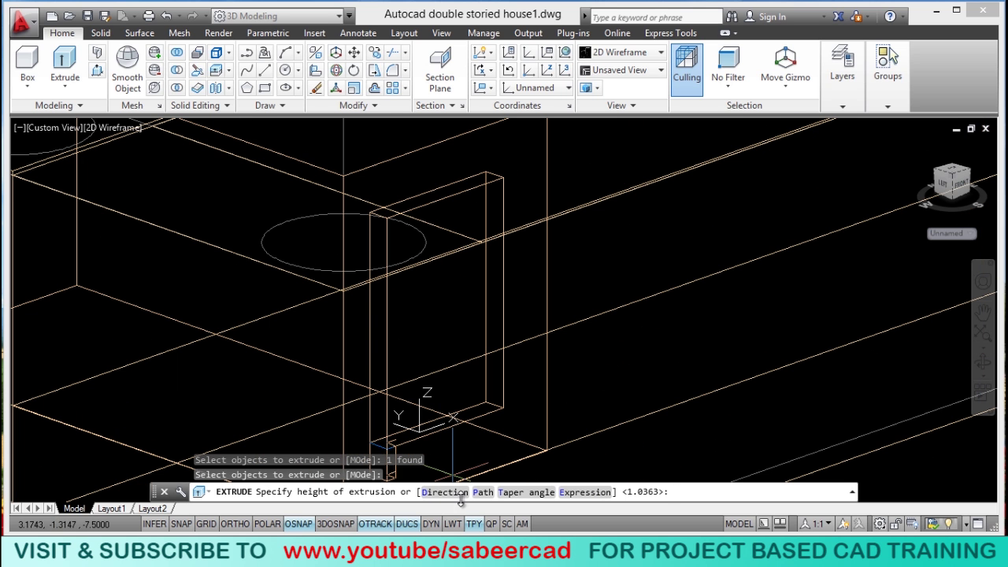
left_click(482, 493)
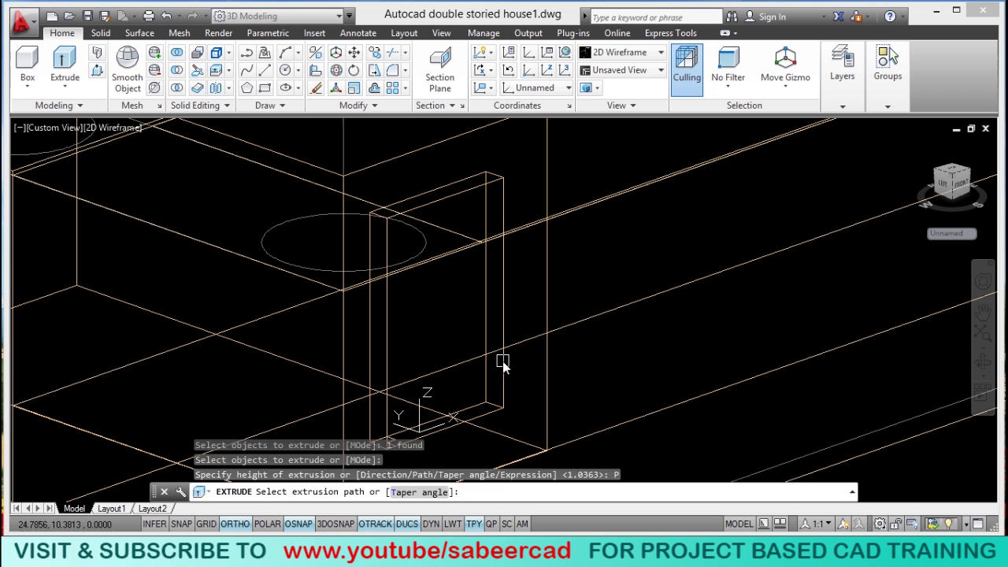
left_click(502, 362)
Step: Display the model in the Realistic visual style and orbit it to inspect the stepped frame inside the recess
left_click(110, 130)
left_click(157, 213)
type("3do")
key("Return")
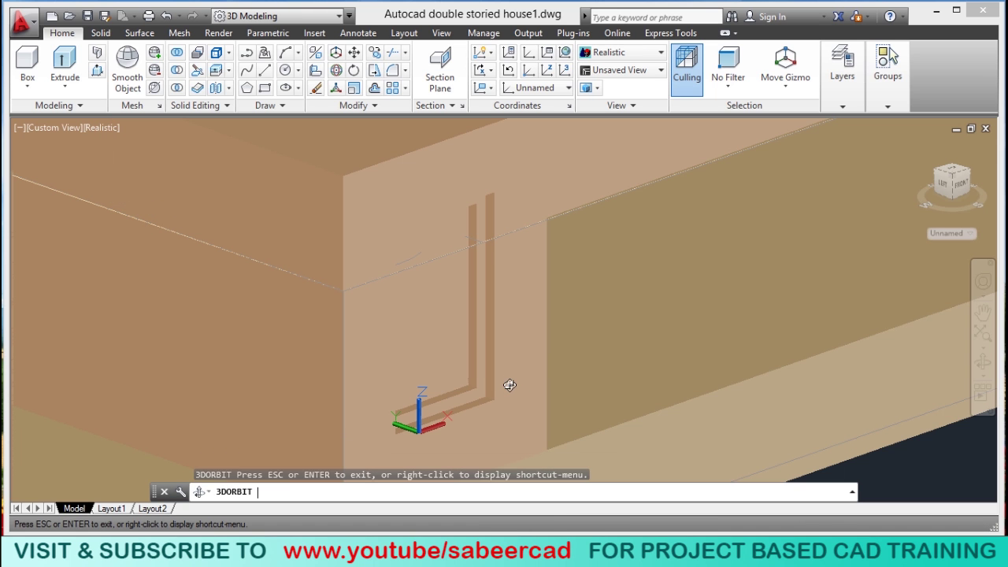
mouse_move(395, 357)
left_mouse_down()
mouse_move(378, 353)
mouse_move(355, 299)
mouse_move(401, 339)
mouse_move(383, 349)
left_mouse_up()
right_click(465, 254)
Step: Set the visual style to 2D Wireframe and then Hidden to examine the framed panel on the pedestal
left_click(100, 127)
left_click(139, 169)
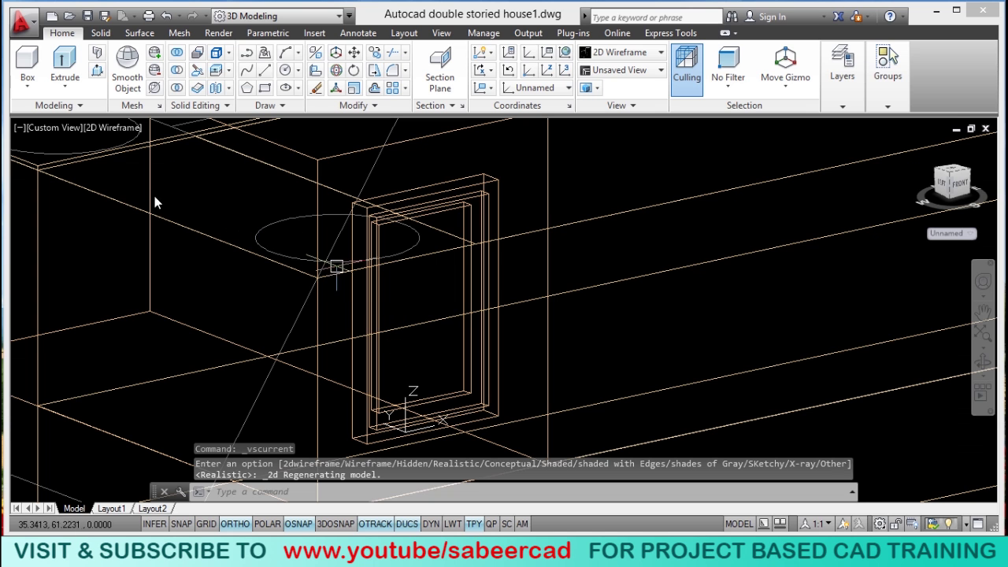
left_click(104, 126)
left_click(163, 201)
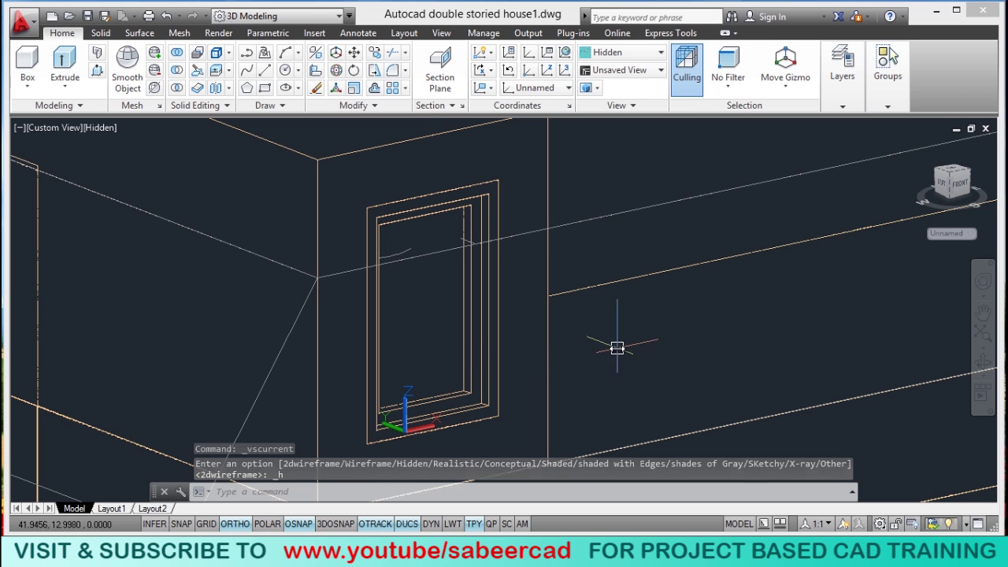
scroll(594, 366, "down", 5)
scroll(549, 365, "up", 2)
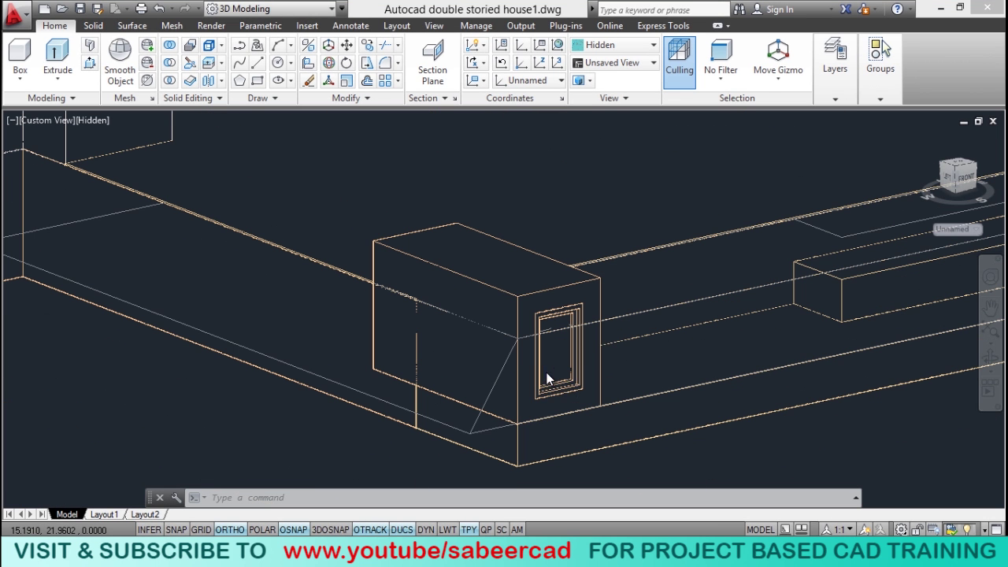
Step: Freeze the PLAN layer to hide the plan linework around the pedestal
mouse_move(855, 102)
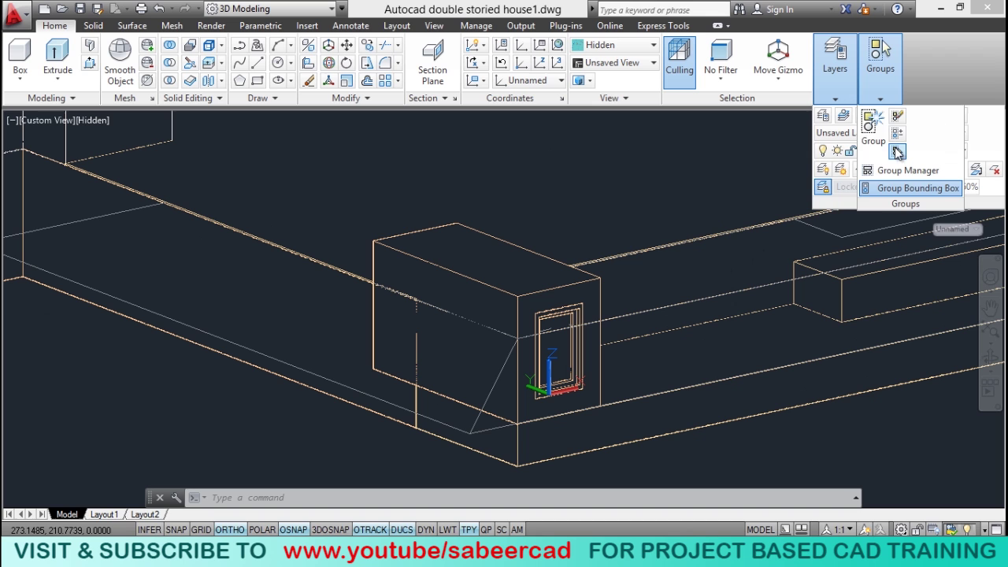
left_click(898, 150)
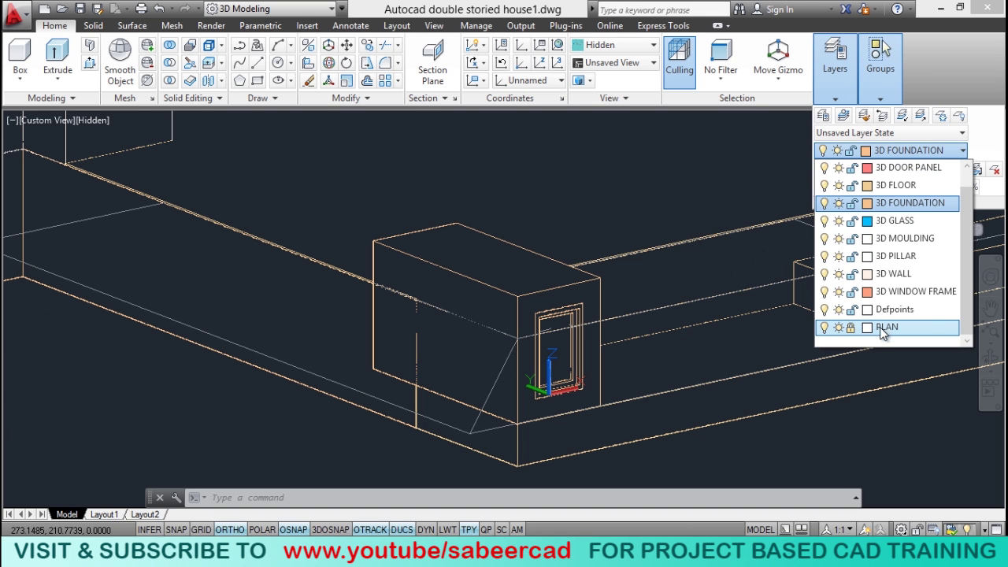
left_click(836, 329)
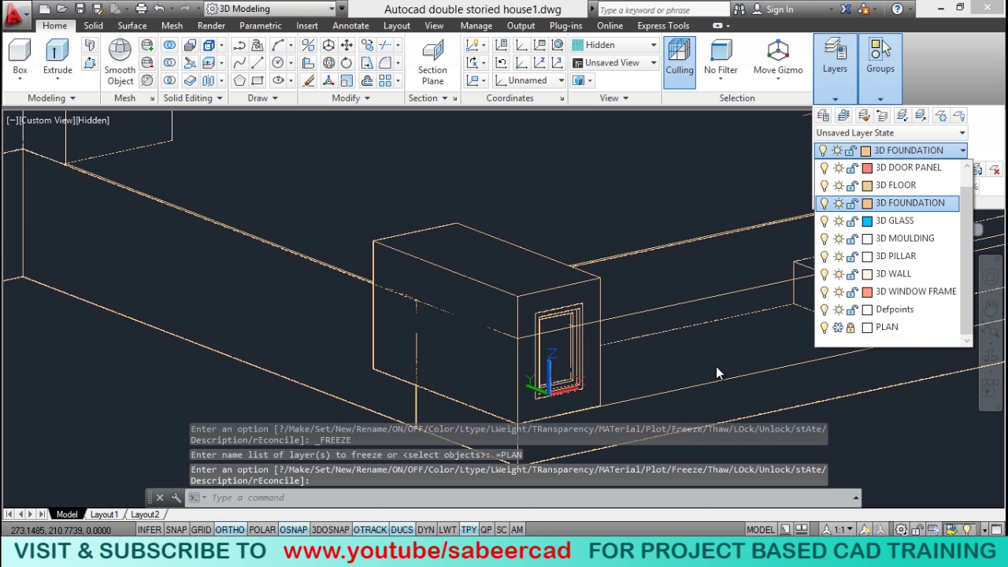
scroll(610, 376, "down", 4)
scroll(617, 398, "up", 6)
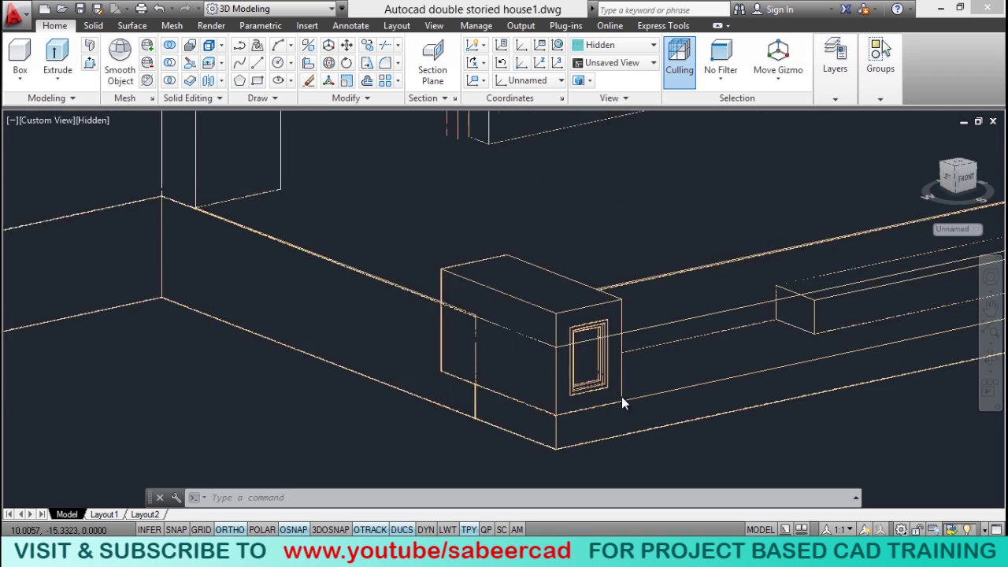
Step: Fillet the four top edges of the pedestal with a radius of 2.5
middle_click_drag(515, 265, 507, 315)
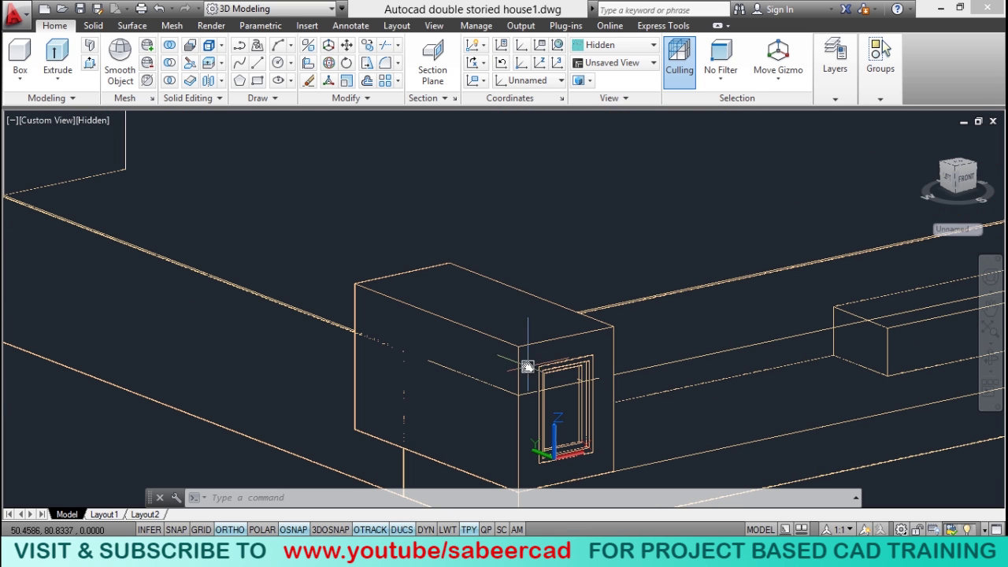
scroll(623, 331, "up", 2)
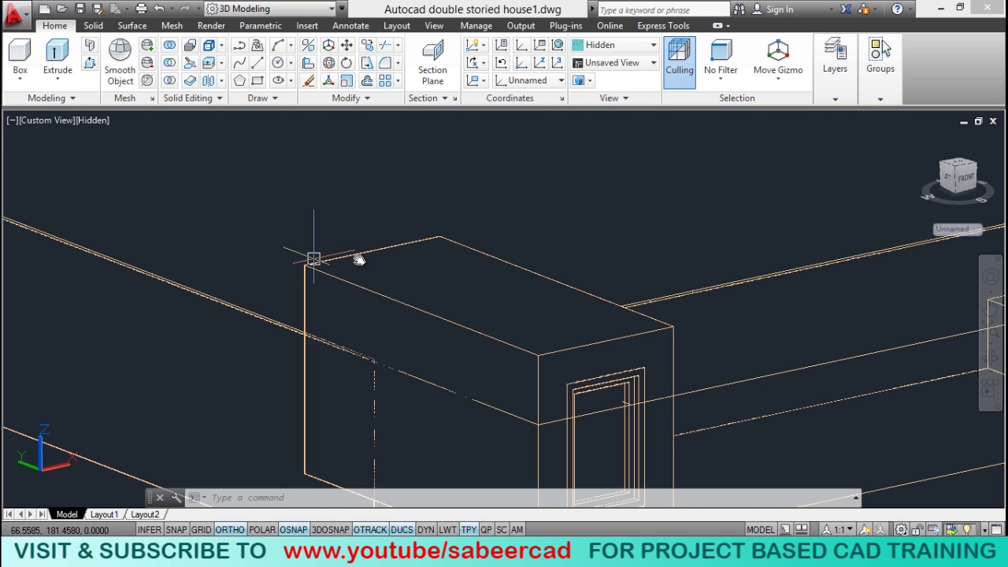
middle_click_drag(624, 388, 592, 371)
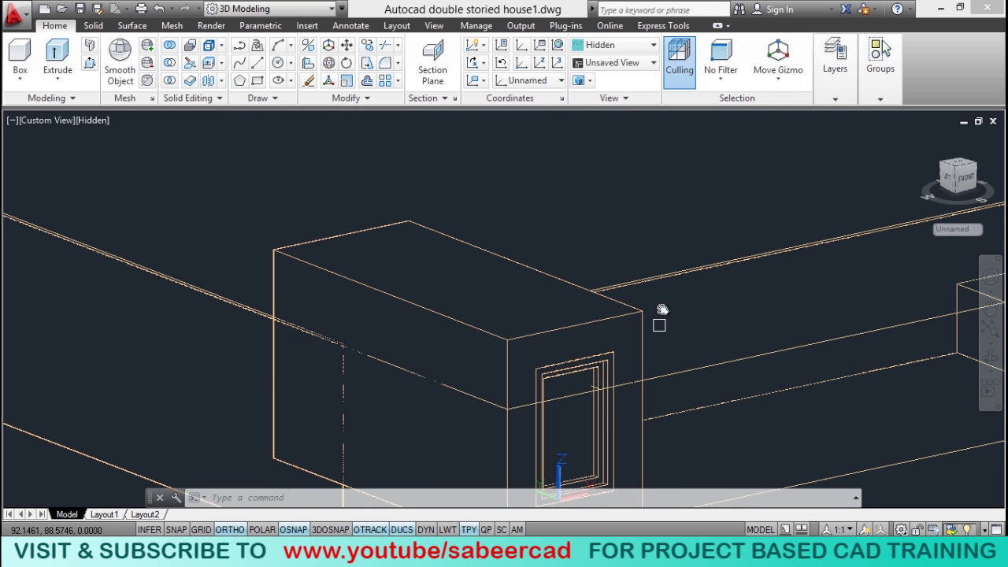
left_click(246, 496)
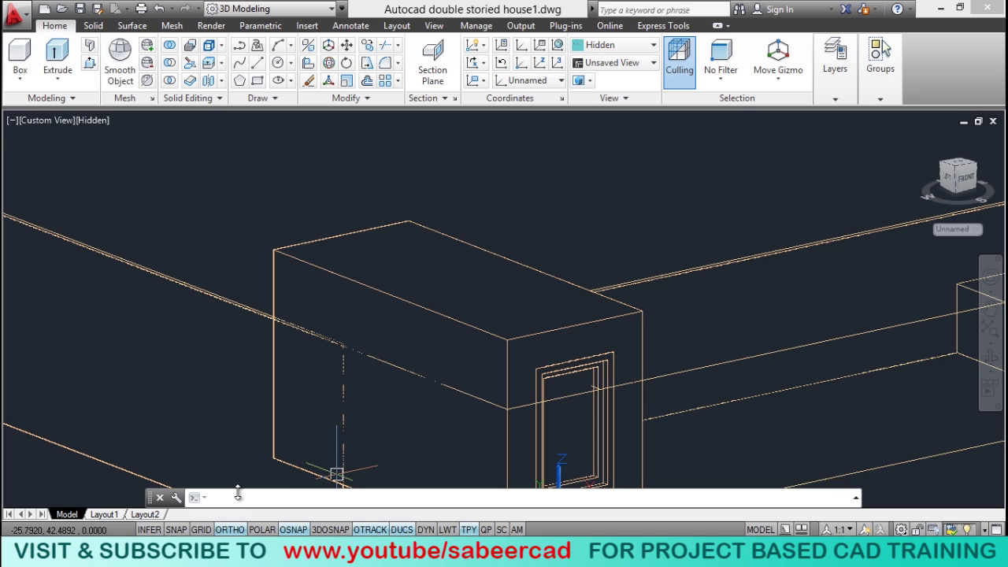
left_click(398, 65)
left_click(409, 85)
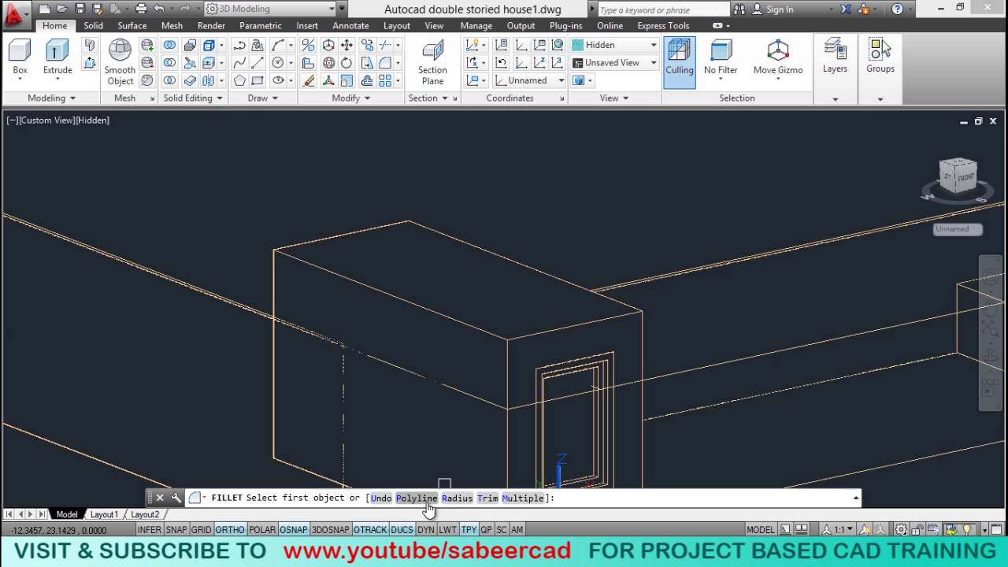
left_click(459, 500)
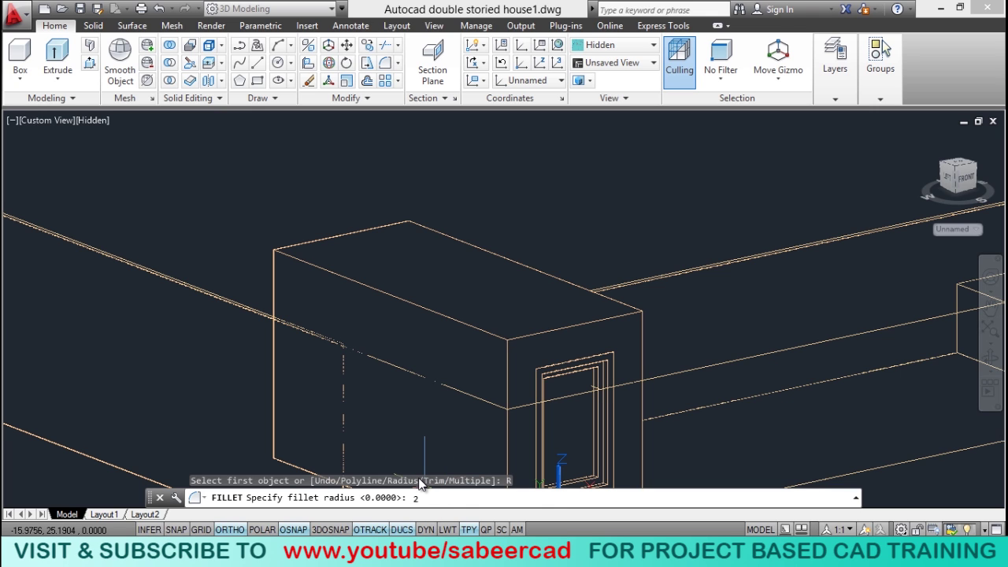
type("2.5")
key("Return")
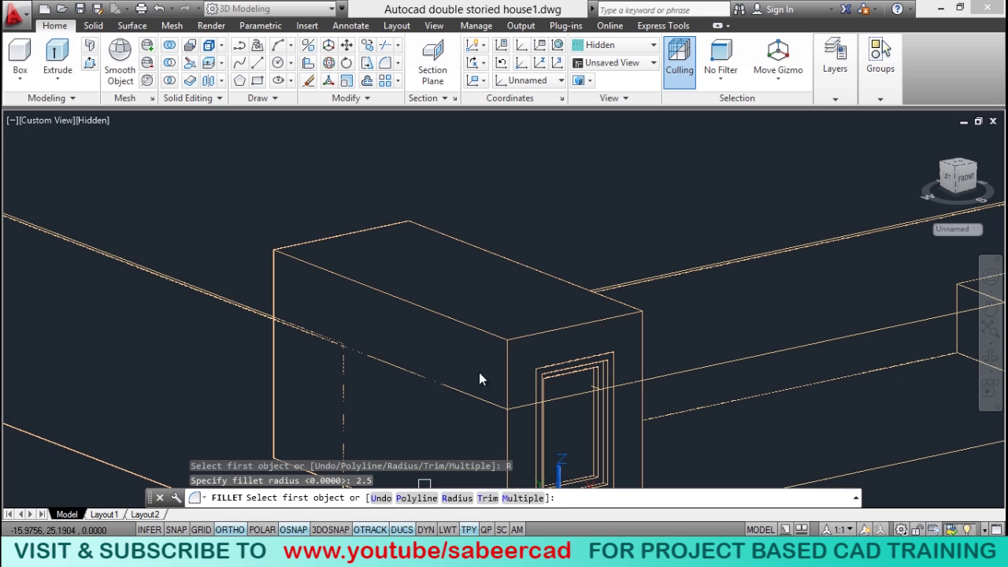
left_click(536, 333)
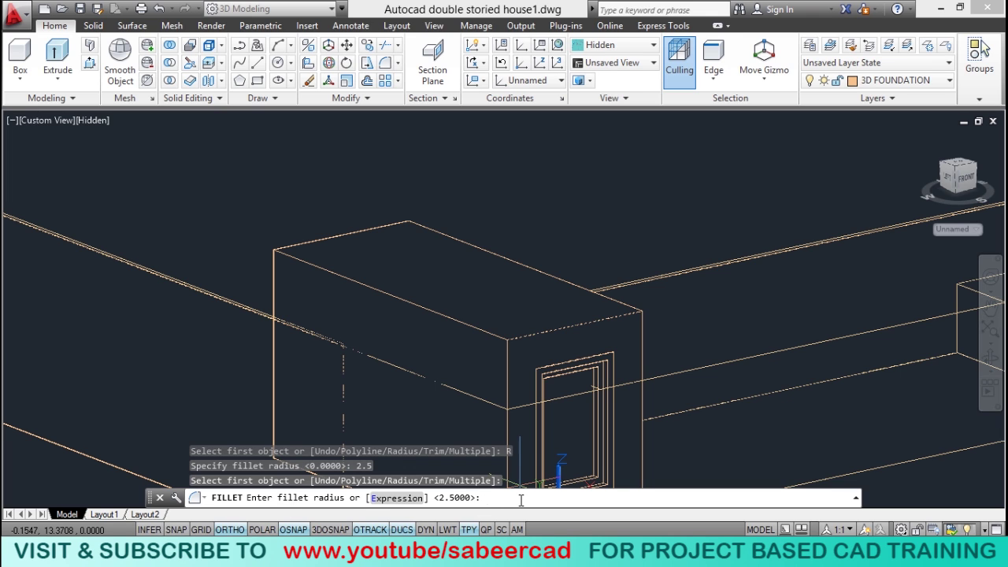
key("Return")
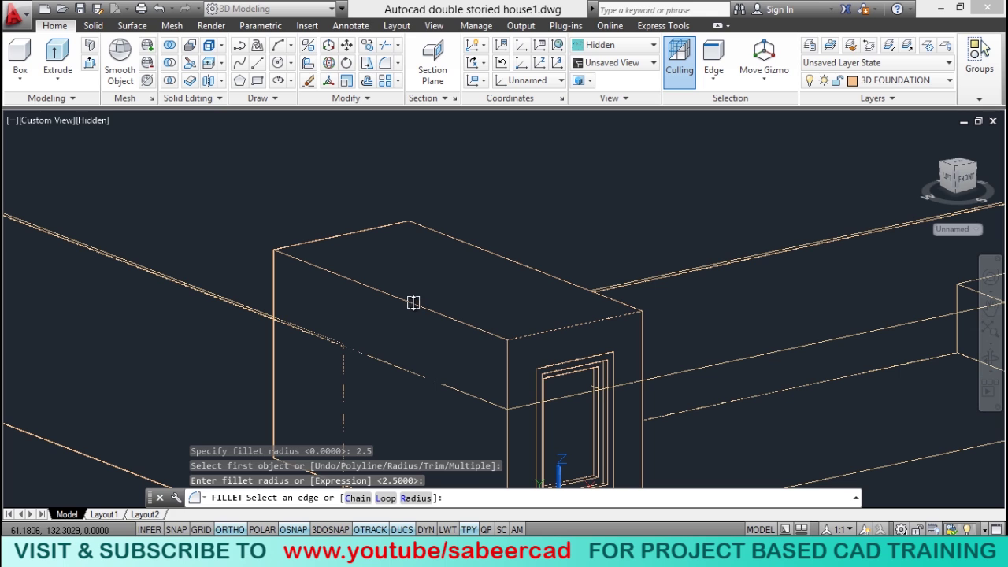
left_click(413, 302)
left_click(346, 234)
left_click(535, 269)
key("Return")
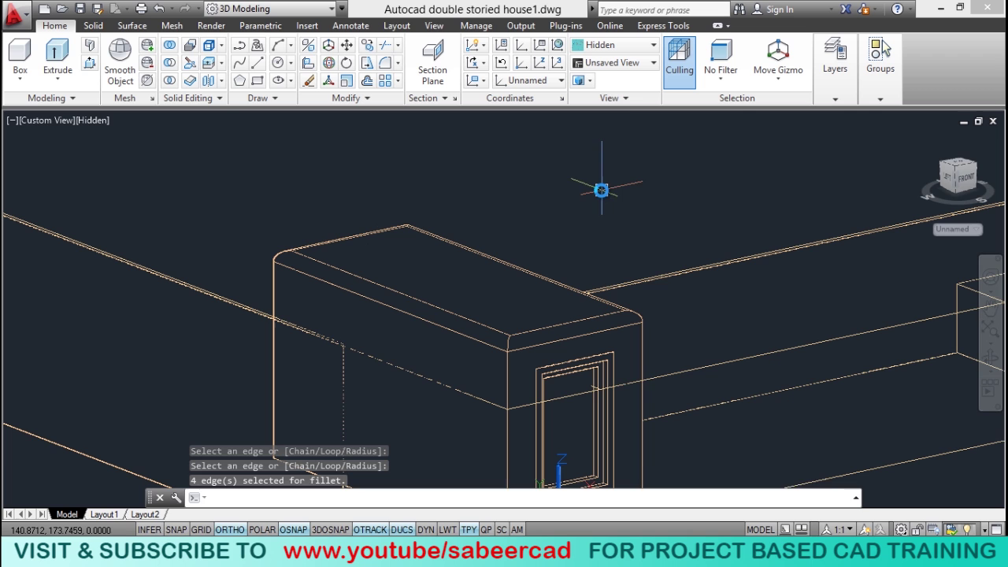
Step: Display the model in the Realistic visual style and inspect the pedestal's rounded top edges
middle_click_drag(543, 387, 520, 338)
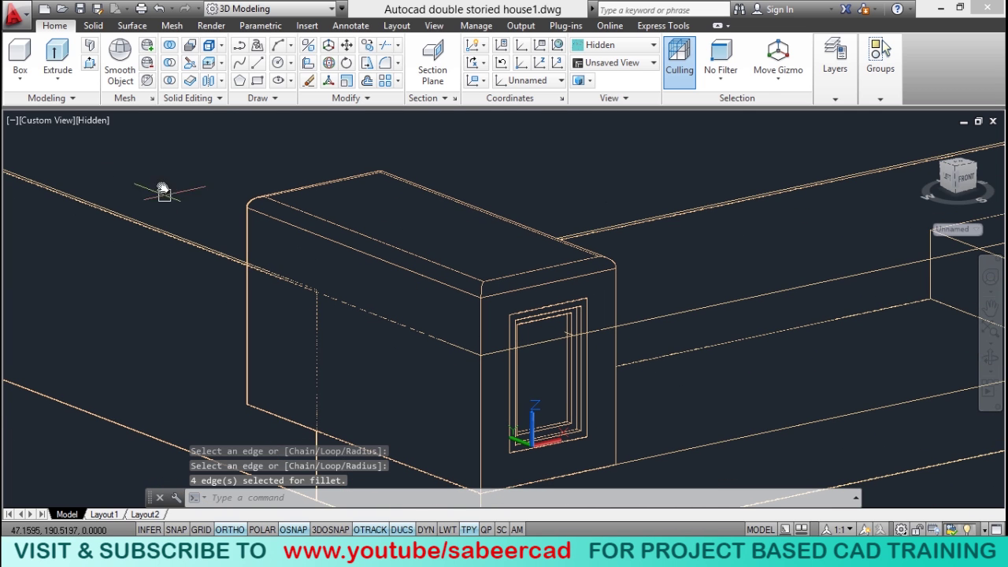
left_click(88, 122)
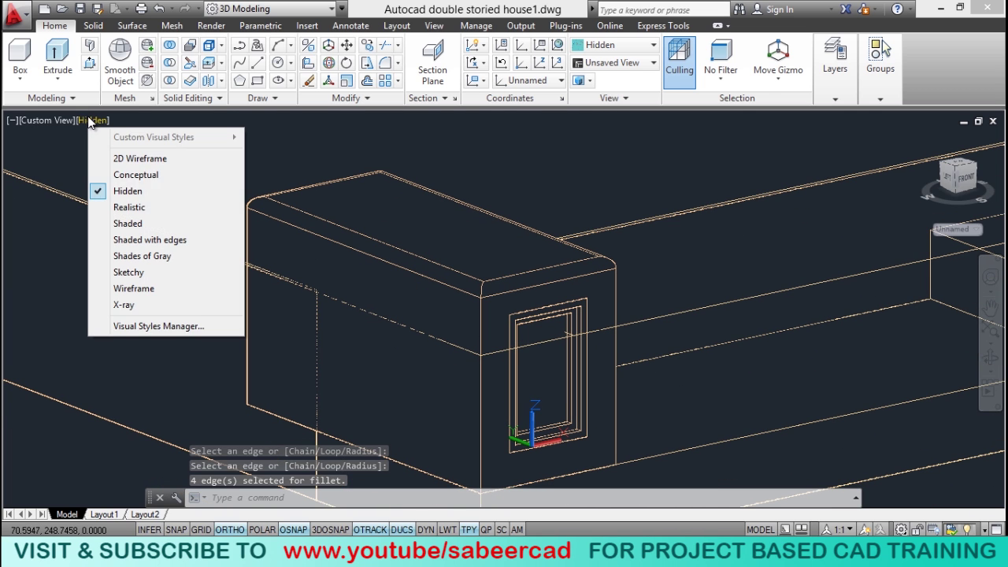
left_click(141, 208)
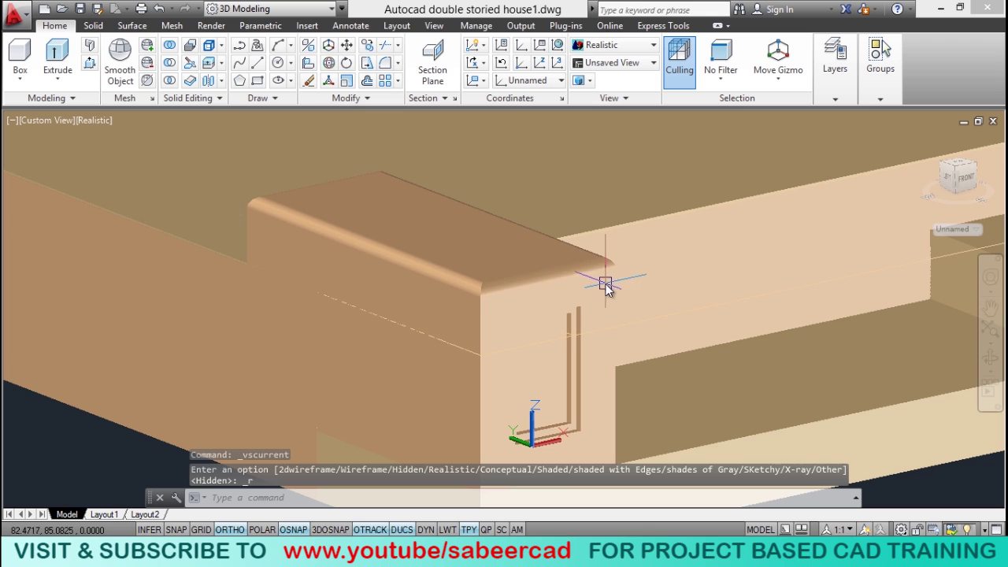
middle_click_drag(480, 291, 480, 322)
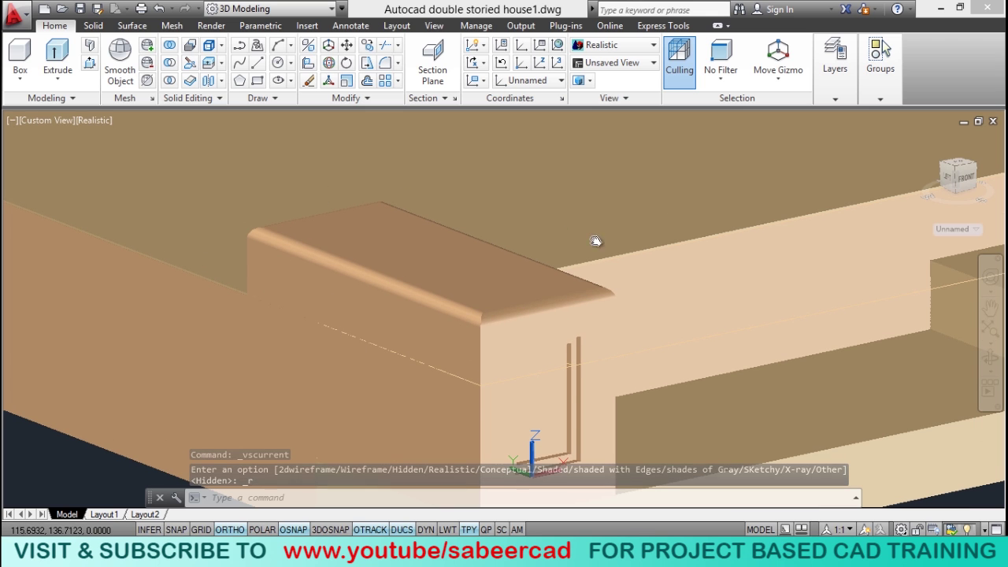
middle_click_drag(497, 385, 496, 354)
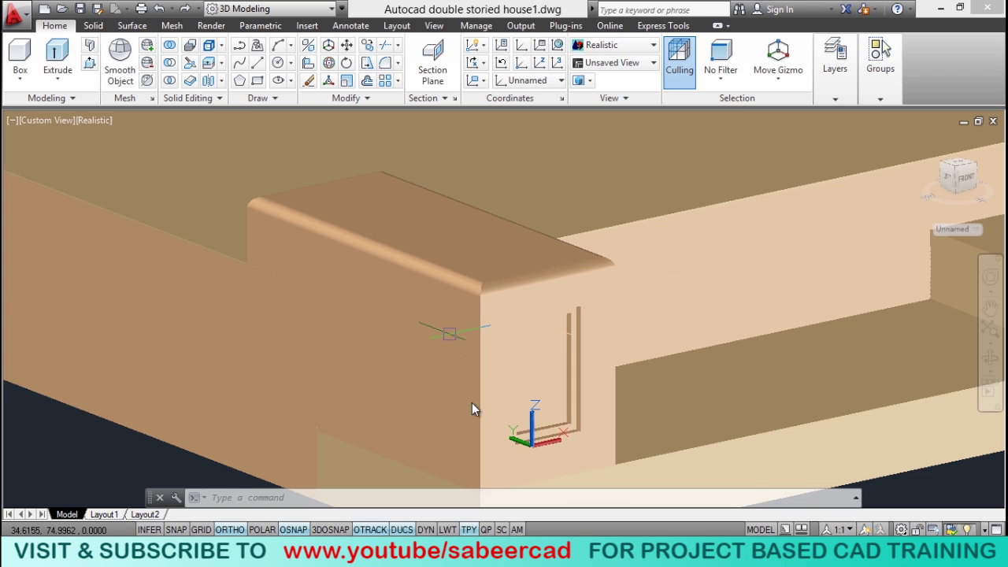
Step: Copy the pedestal from its lower front corner to the opposite end of the porch's lower step
scroll(473, 404, "down", 3)
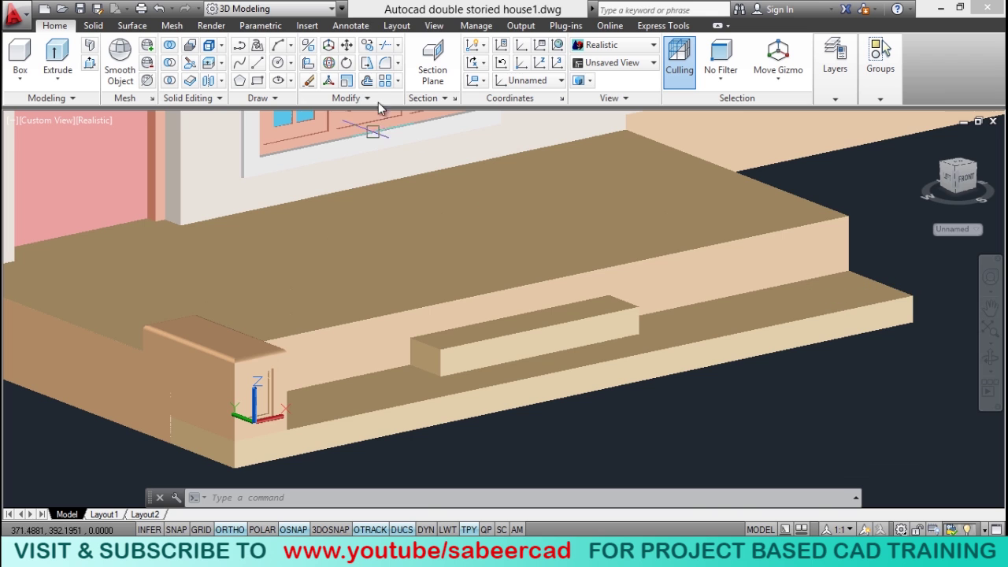
left_click(369, 47)
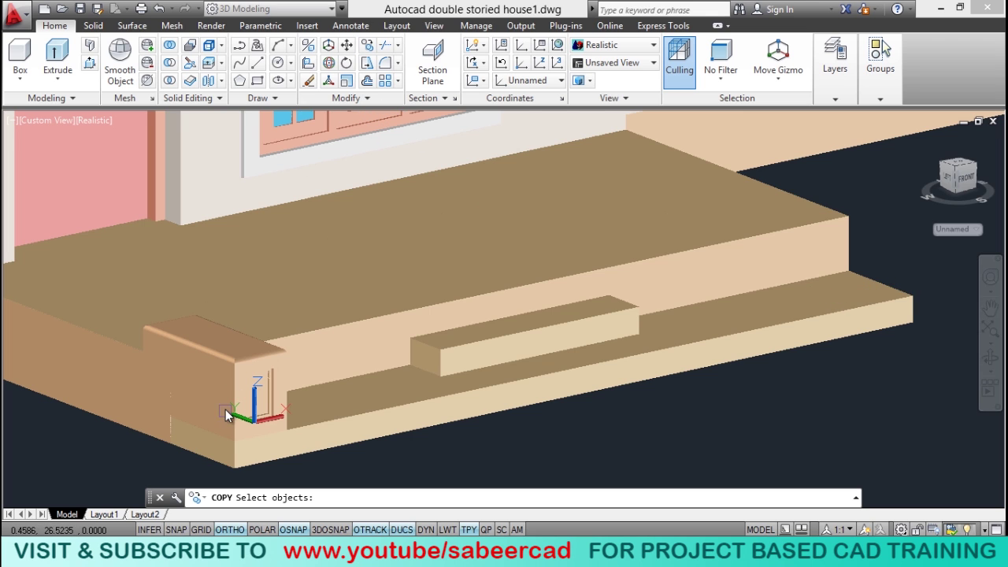
left_click(241, 368)
key("Return")
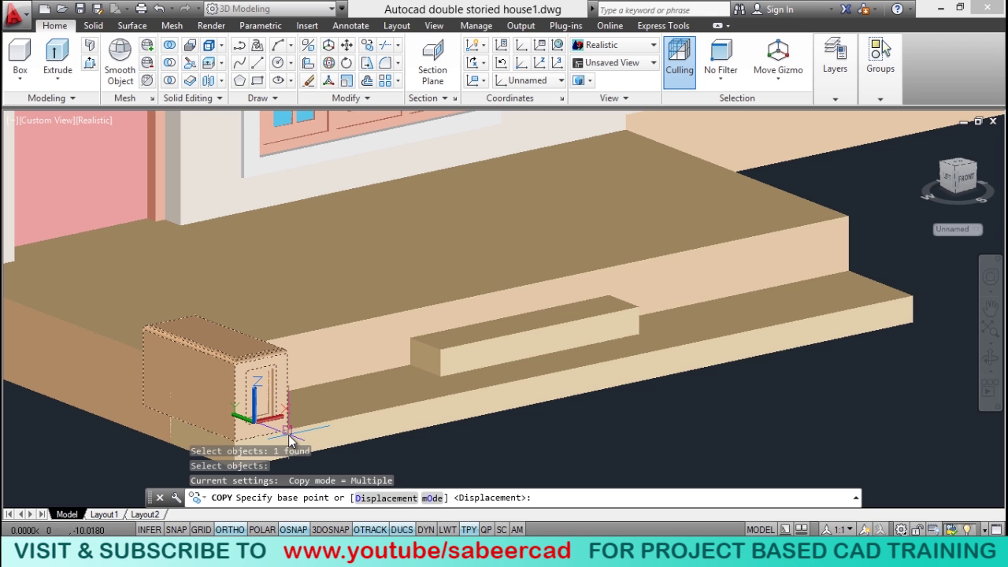
left_click(288, 431)
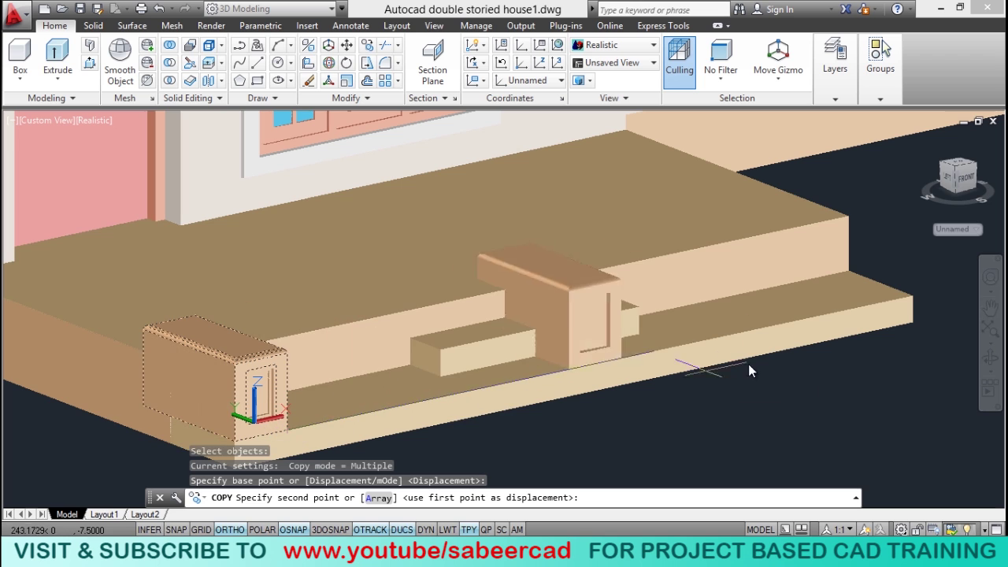
left_click(892, 314)
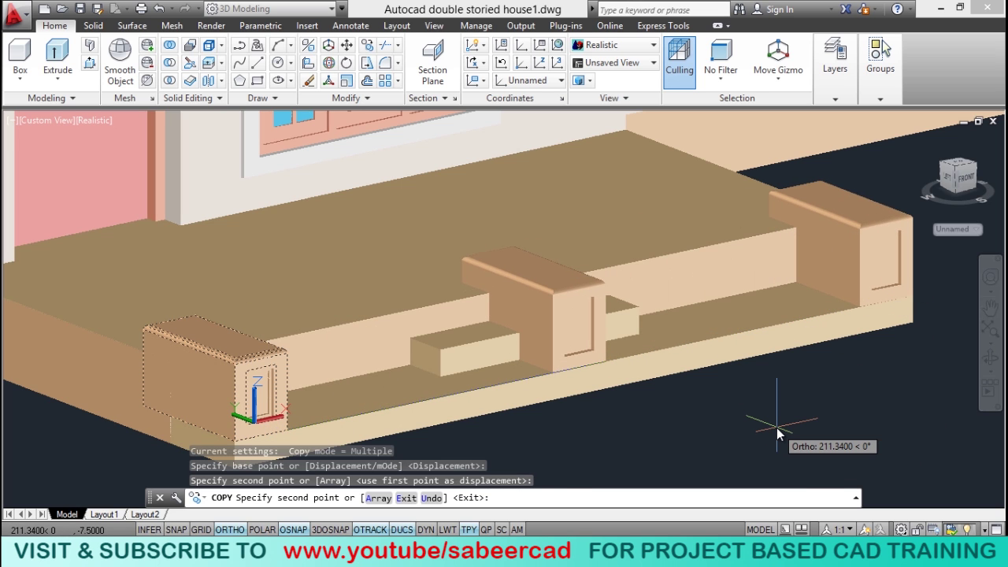
key("Escape")
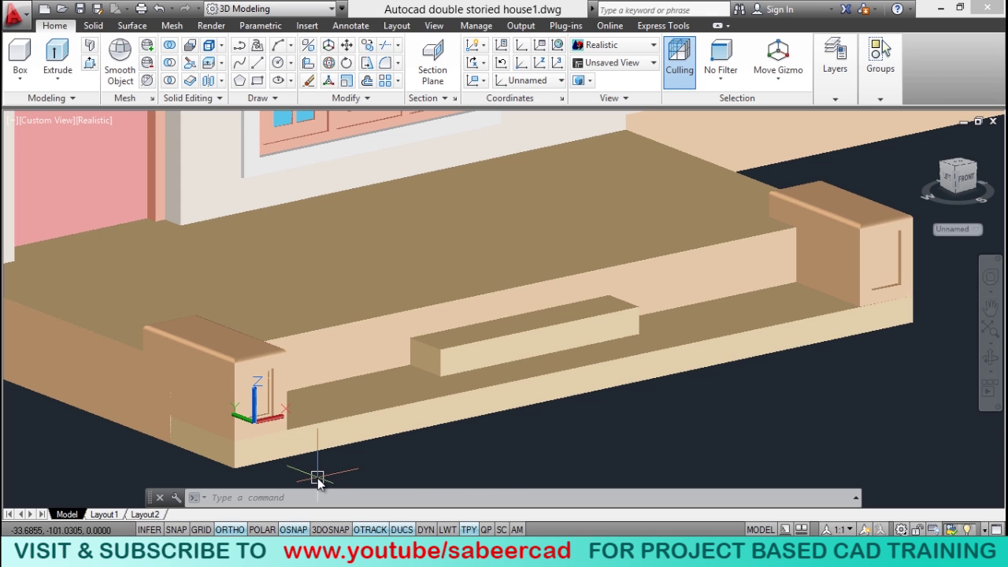
Step: Union the porch foundation, the lower step and both pedestals into one solid
left_click(172, 65)
left_click(89, 371)
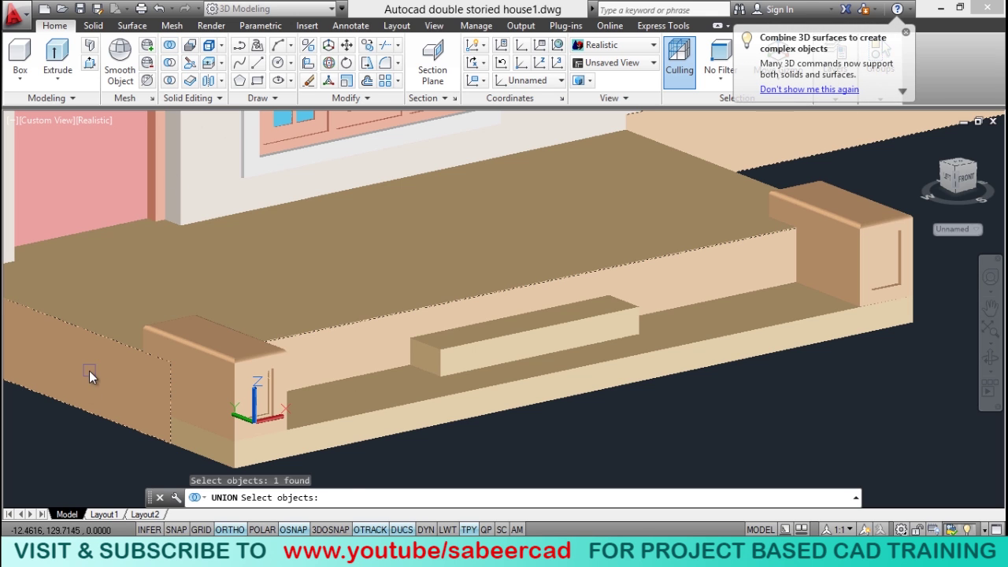
left_click(236, 363)
left_click(360, 422)
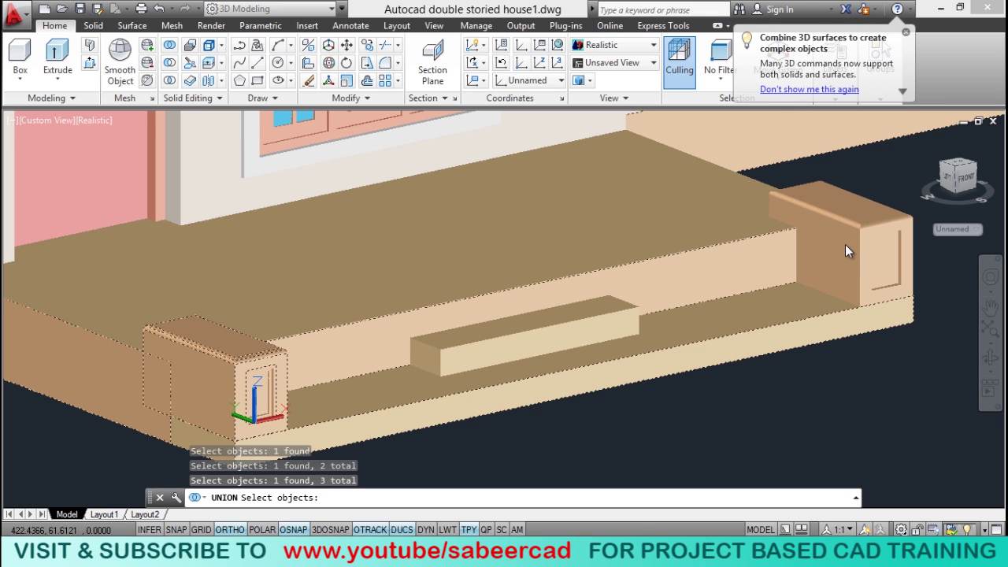
left_click(869, 239)
key("Return")
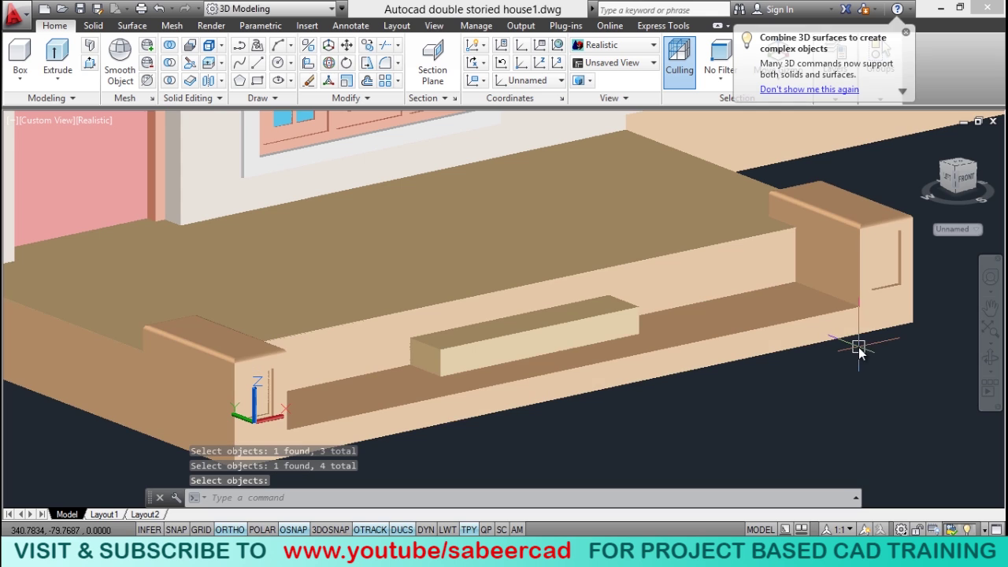
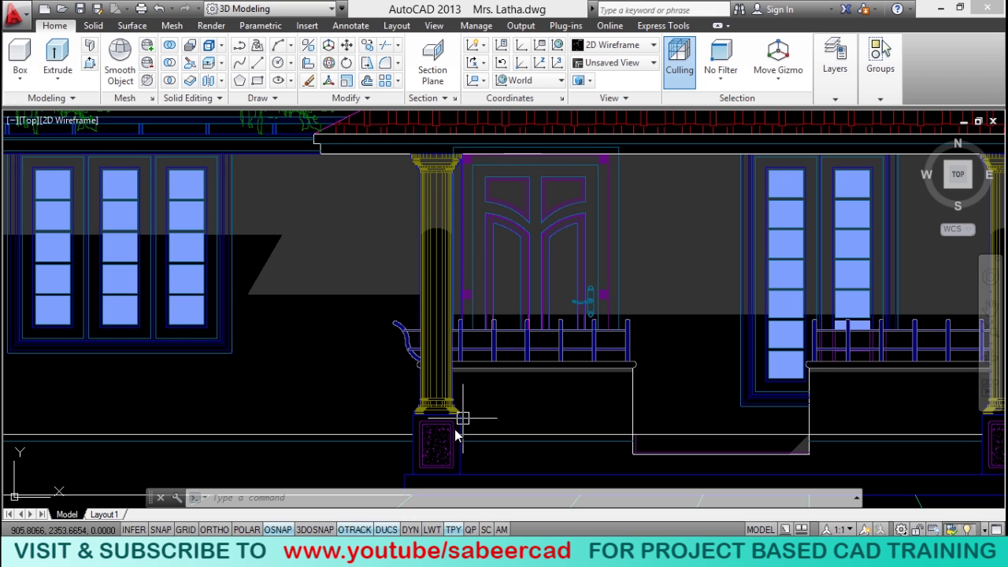
Step: Start a polyline at the capital's upper outer corner and trace the top slab's side and underside to the rounded moulding
scroll(473, 150, "up", 5)
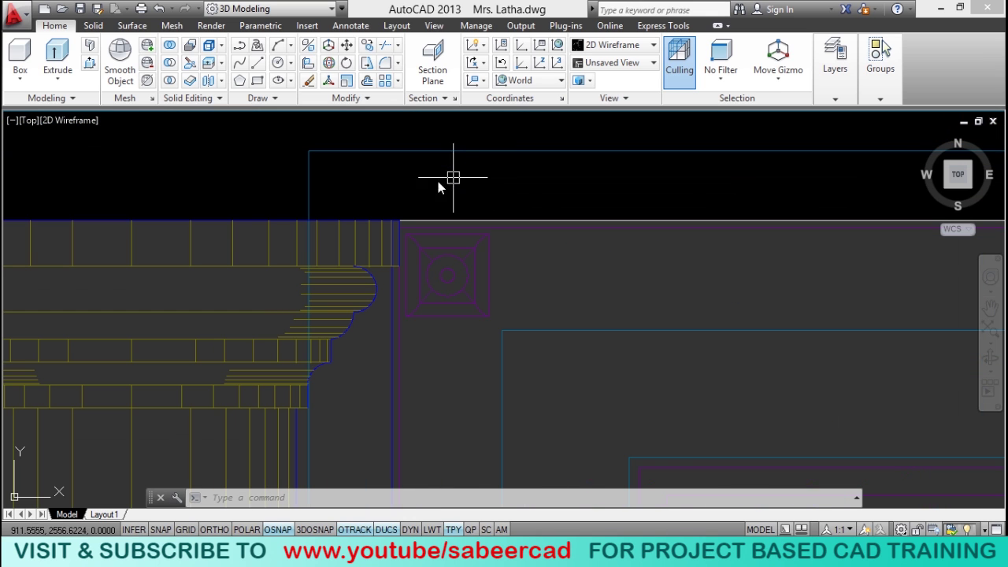
left_click(239, 45)
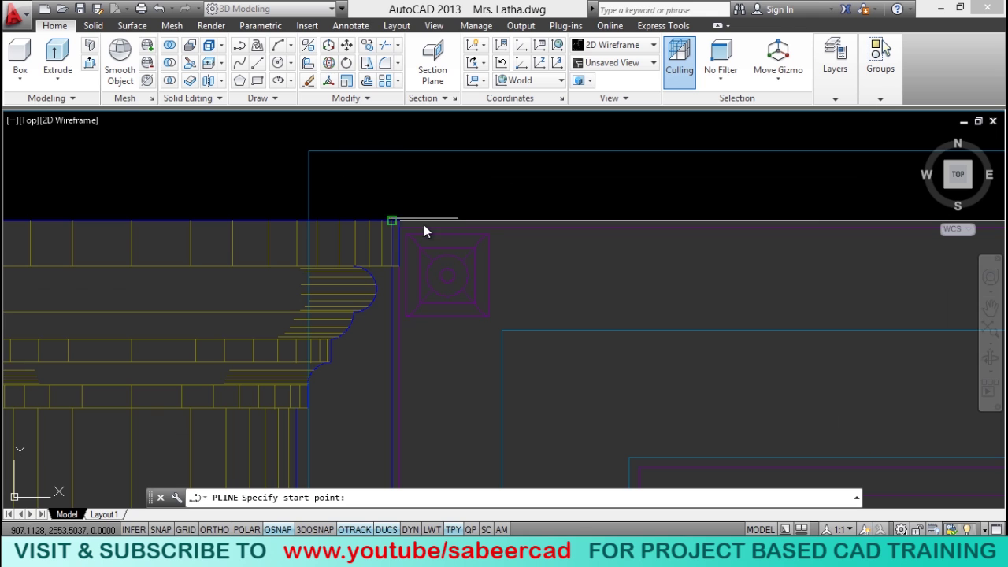
left_click(399, 221)
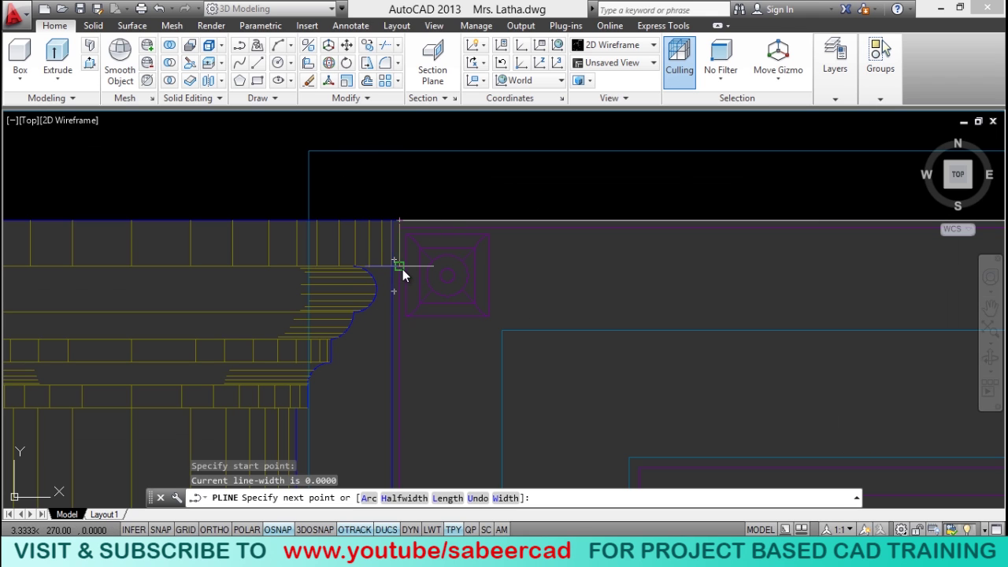
left_click(403, 269)
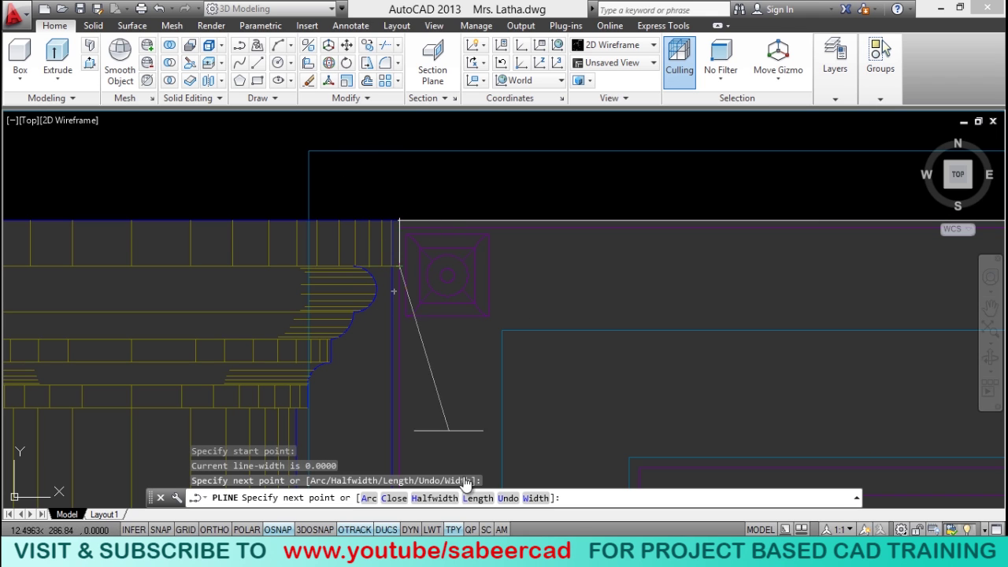
scroll(351, 269, "up", 3)
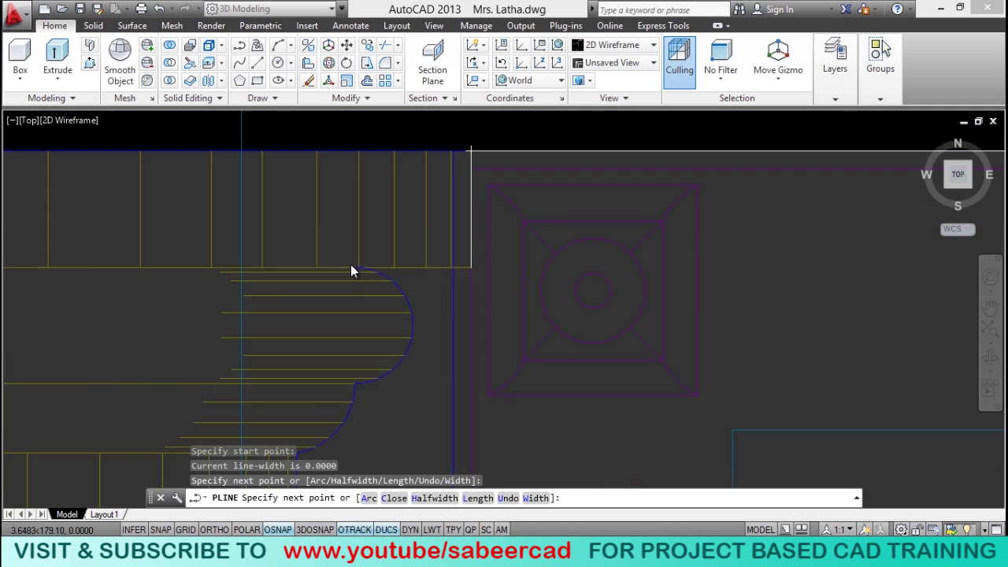
left_click(355, 268)
scroll(492, 206, "down", 2)
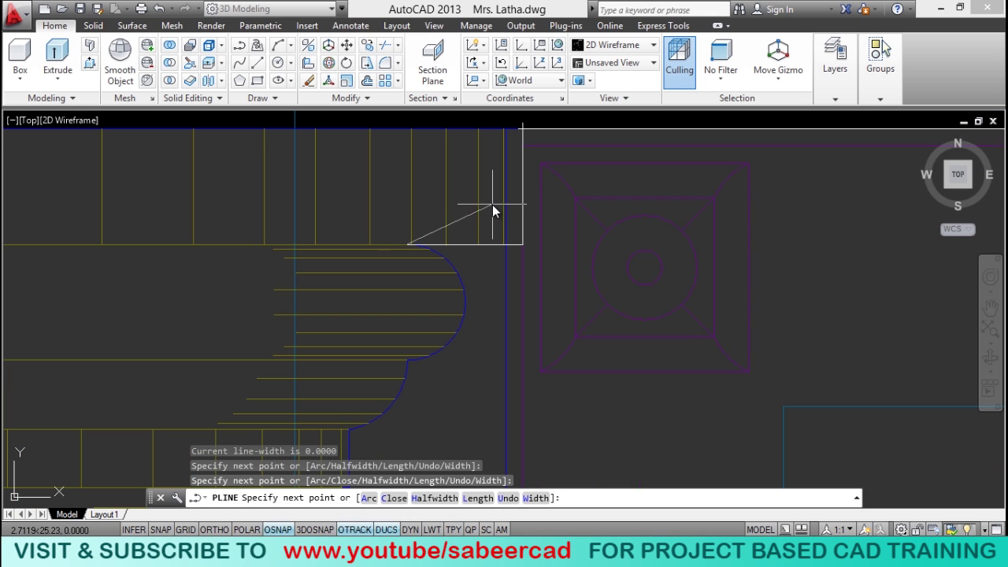
Step: Continue the polyline with a three-point arc around the half-round moulding under the capital's top slab
type("a")
key("Return")
type("s")
key("Return")
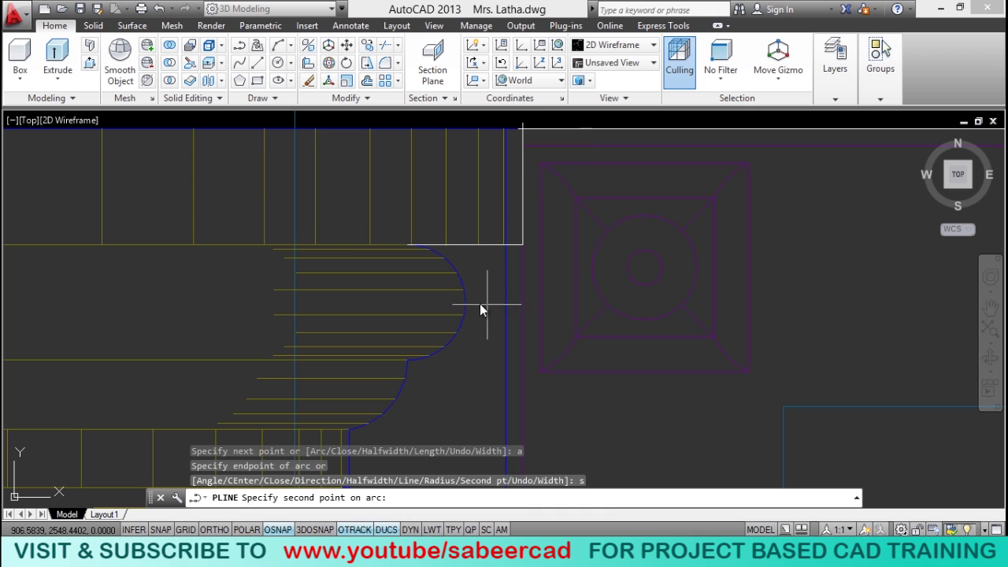
left_click(465, 303)
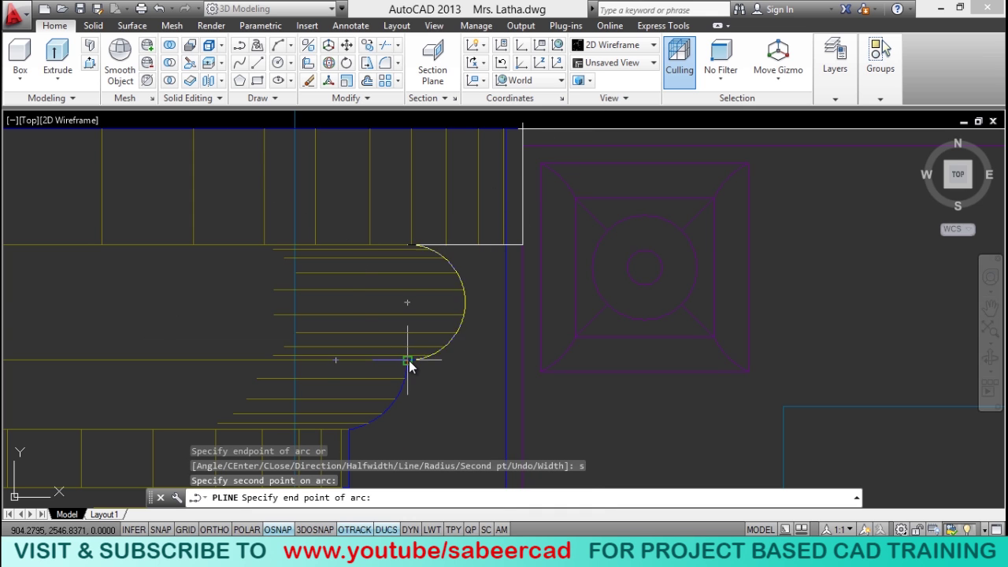
left_click(409, 363)
Step: Trace the quarter-round moulding below the half-round with a second-point arc, then the straight vertical band beneath it
scroll(431, 287, "down", 4)
scroll(423, 337, "up", 4)
type("s")
key("Return")
left_click(407, 325)
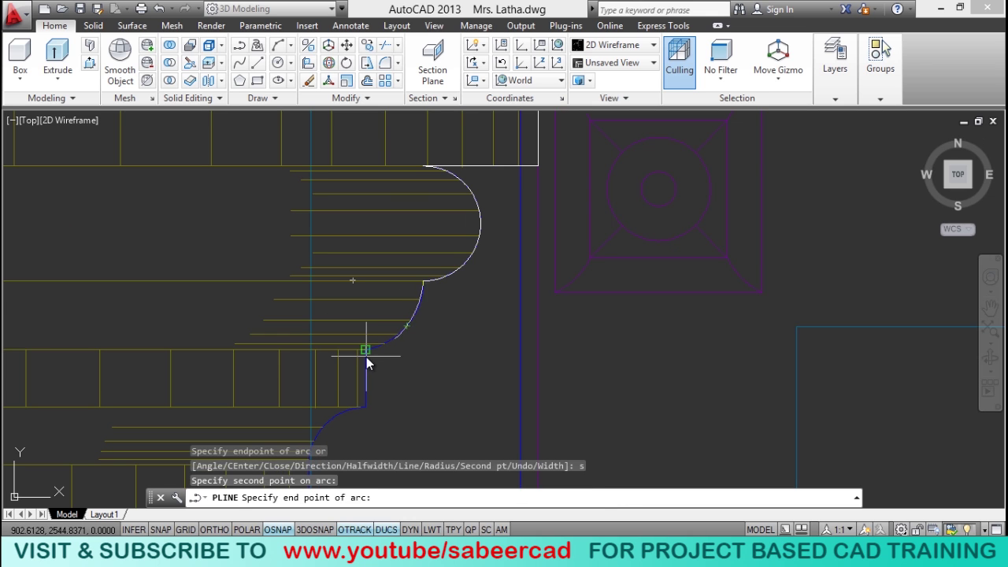
left_click(366, 357)
type("l")
key("Return")
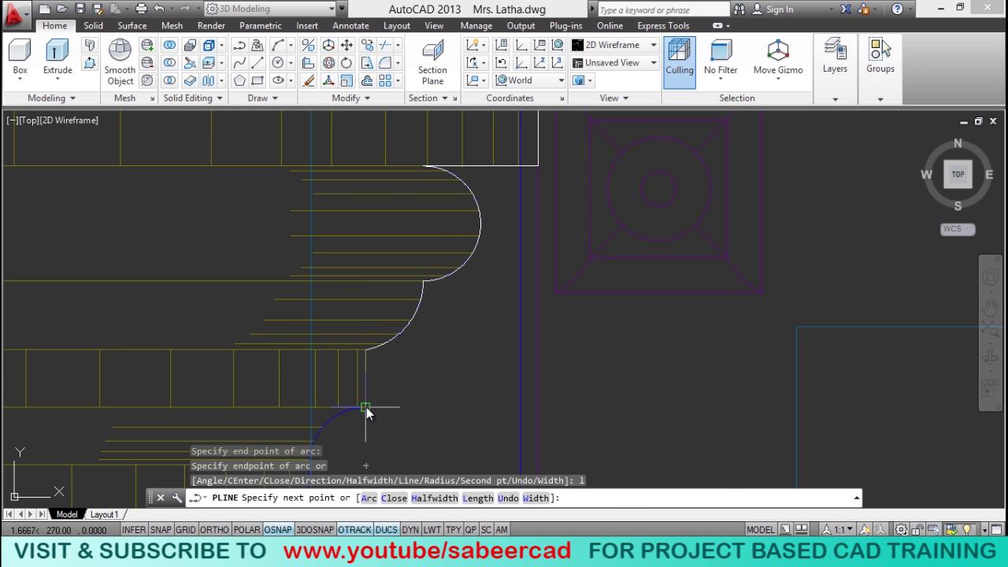
left_click(366, 407)
Step: Trace the concave curve beneath the capital's vertical band with a second-point arc
scroll(453, 228, "down", 3)
scroll(441, 268, "up", 3)
scroll(431, 168, "up", 1)
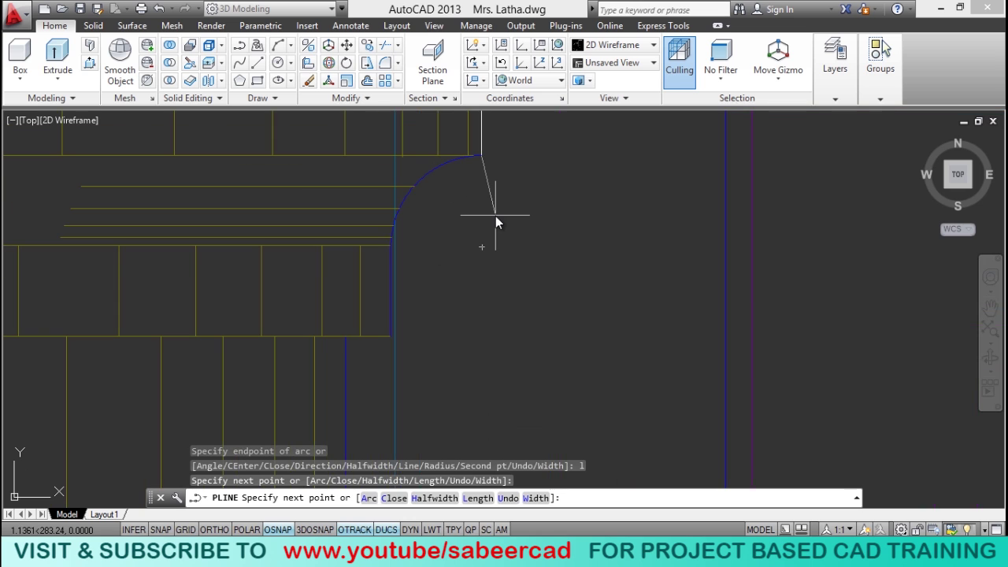
type("a")
key("Return")
type("s")
key("Return")
left_click(408, 192)
left_click(389, 245)
Step: Trace the capital's lowest band inward to the shaft, and the shaft's straight edge down to the base ring
type("l")
key("Return")
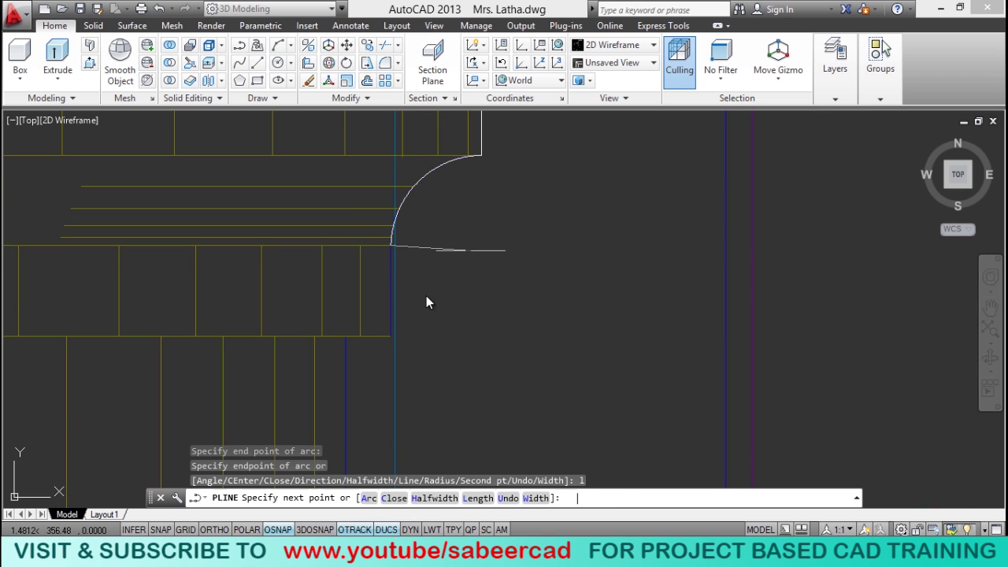
left_click(395, 334)
left_click(347, 335)
scroll(395, 224, "down", 3)
scroll(394, 225, "down", 5)
scroll(405, 289, "up", 6)
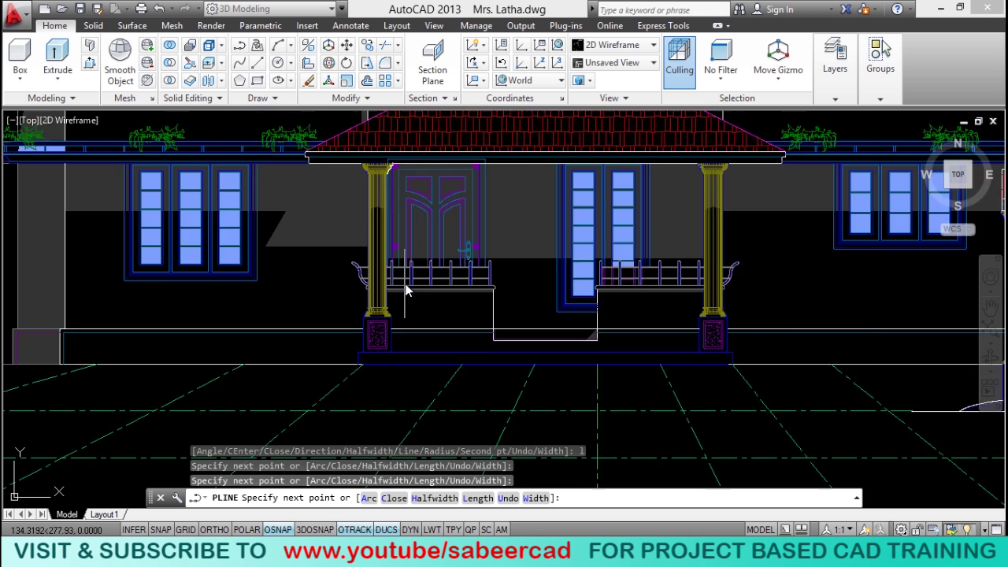
scroll(297, 361, "up", 4)
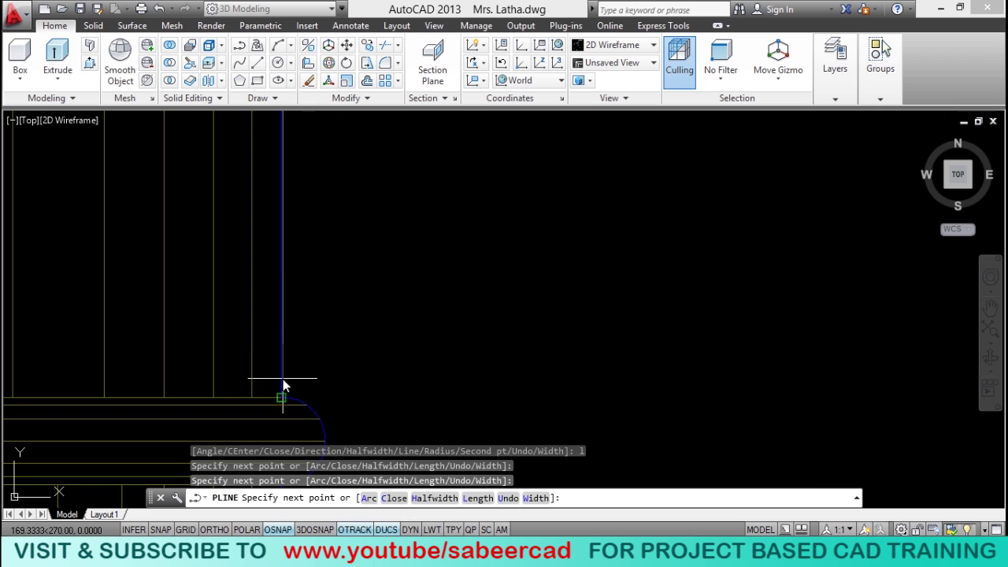
left_click(283, 393)
Step: Trace the half-round ring at the foot of the shaft with a second-point arc
scroll(357, 362, "up", 2)
type("a")
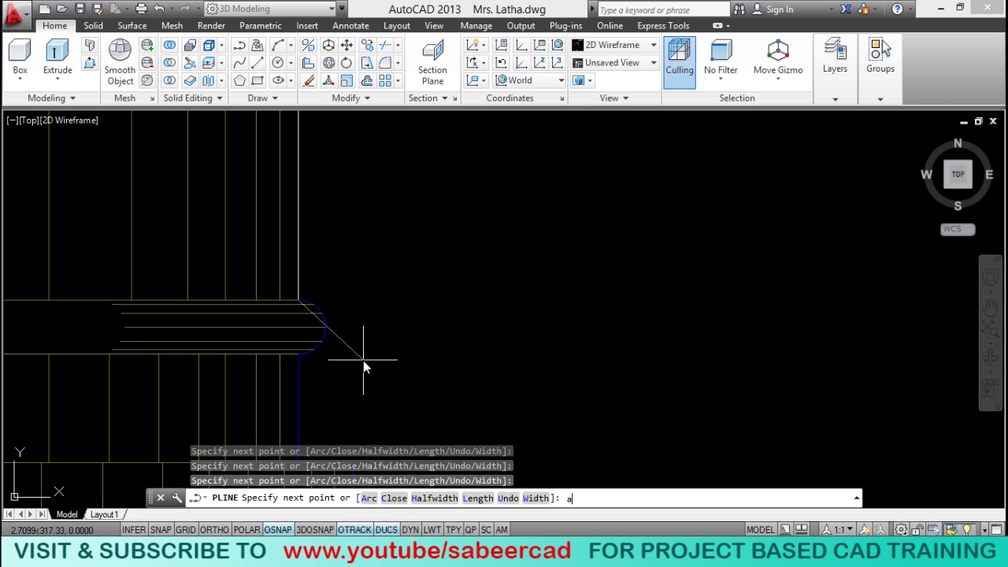
key("Return")
type("s")
key("Return")
left_click(328, 327)
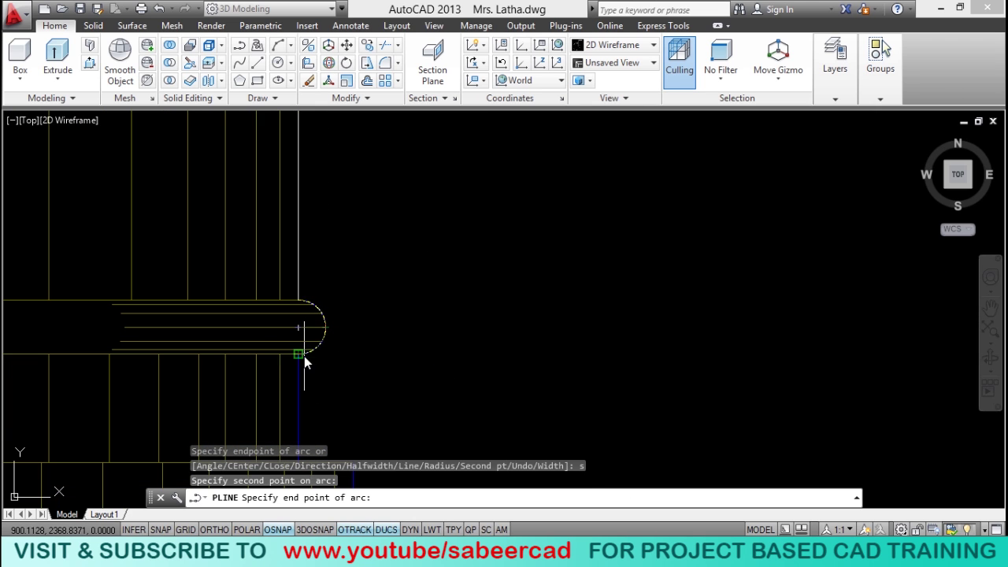
left_click(304, 357)
Step: Trace the stepped straight edges below the base ring with line segments down to the next curved moulding
scroll(376, 261, "down", 2)
type("l")
key("Return")
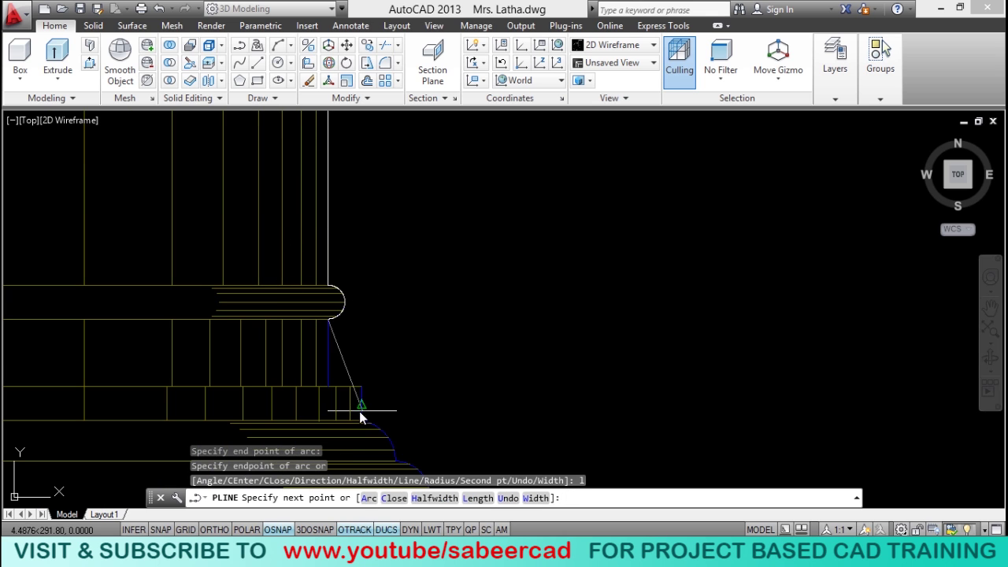
left_click(327, 394)
left_click(362, 386)
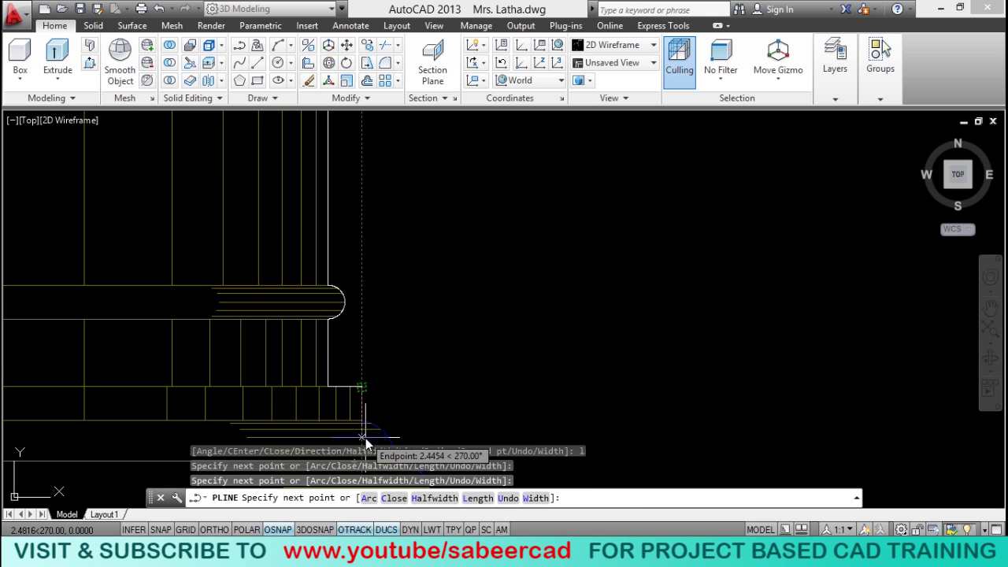
scroll(365, 438, "up", 3)
left_click(322, 336)
Step: Trace the upper curved moulding of the column base with a second-point arc
scroll(482, 224, "down", 2)
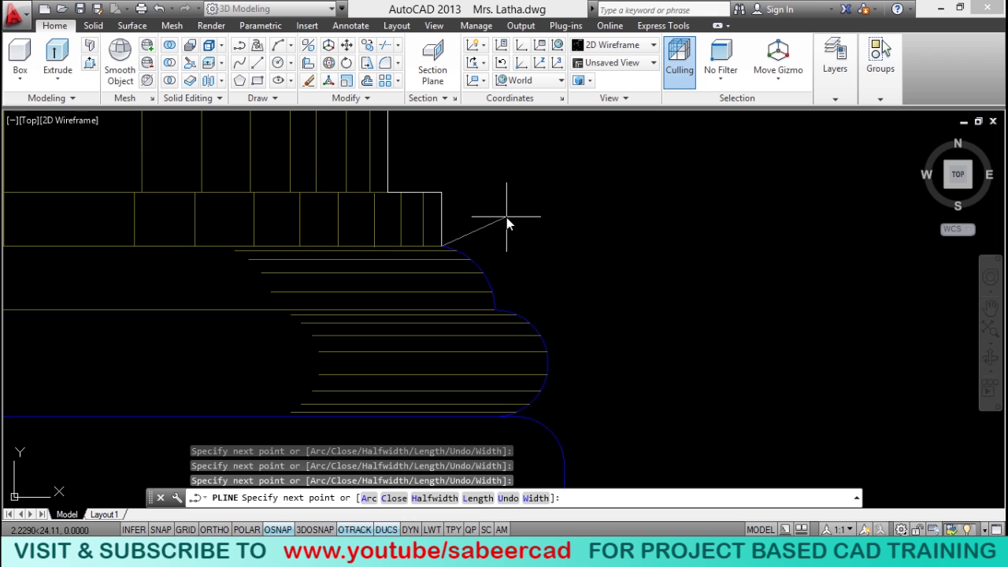
type("a")
key("Return")
type("s")
key("Return")
left_click(456, 264)
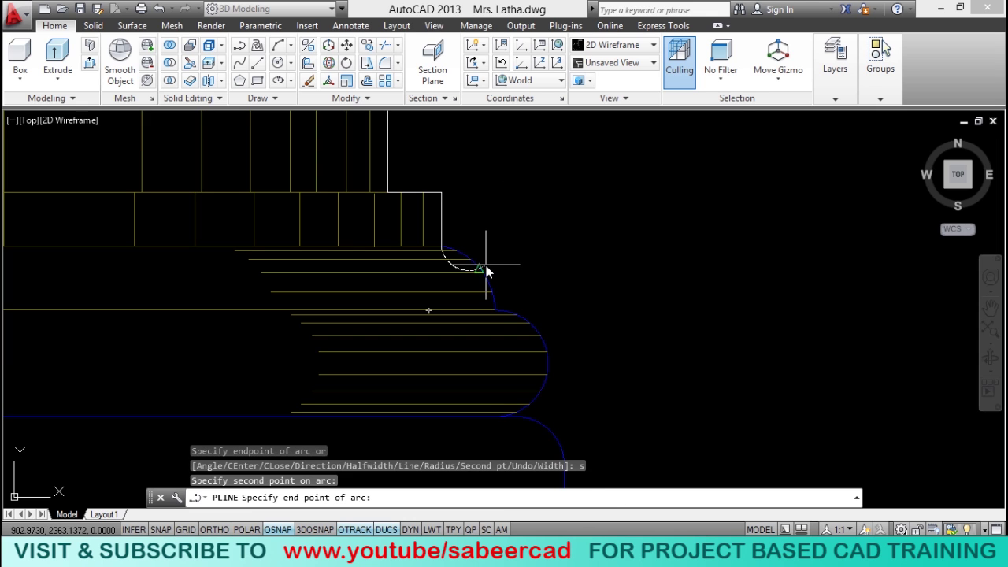
left_click(495, 309)
Step: Trace the lowest half-round moulding of the base with a second-point arc down to the pedestal's top edge
type("s")
key("Return")
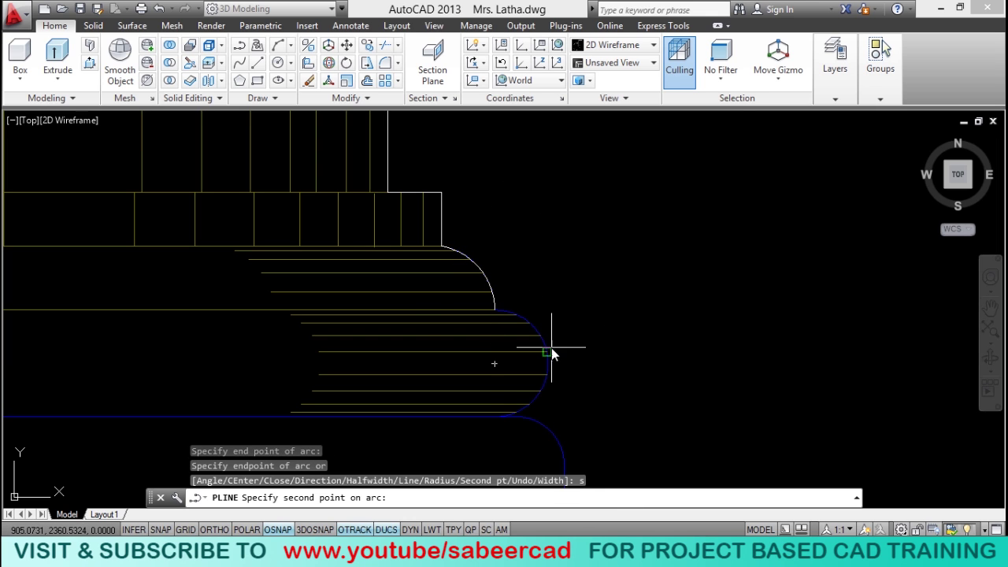
left_click(551, 352)
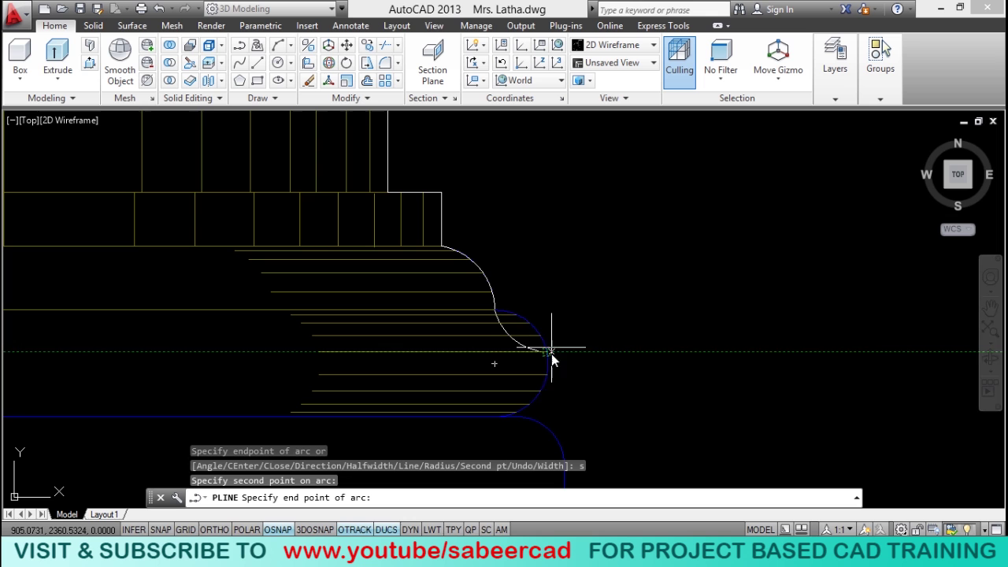
left_click(500, 416)
Step: Return to line segments and draw the base's bottom edge inward to the column's centre
scroll(551, 311, "down", 3)
scroll(619, 323, "up", 3)
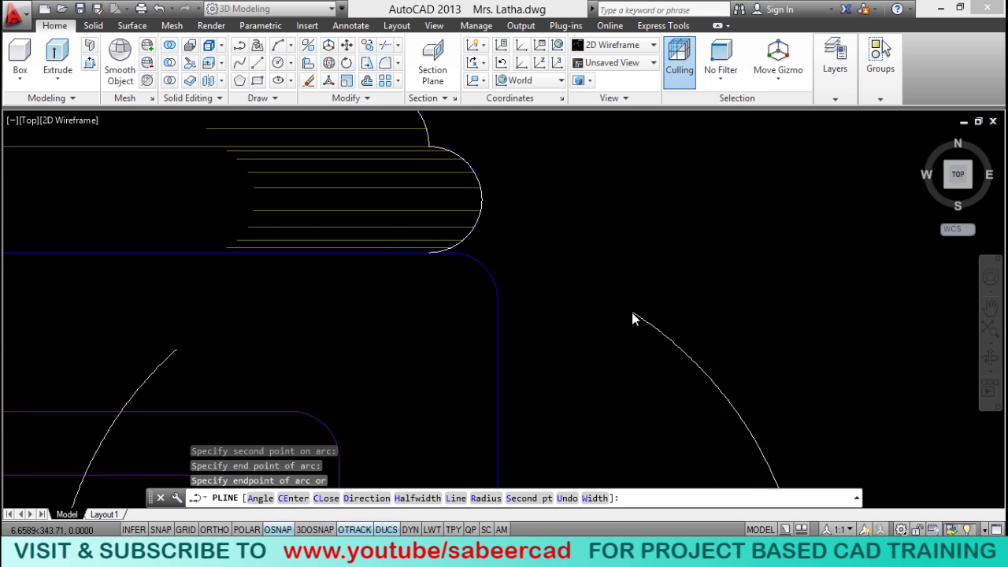
scroll(635, 315, "down", 2)
type("l")
key("Return")
scroll(482, 356, "down", 3)
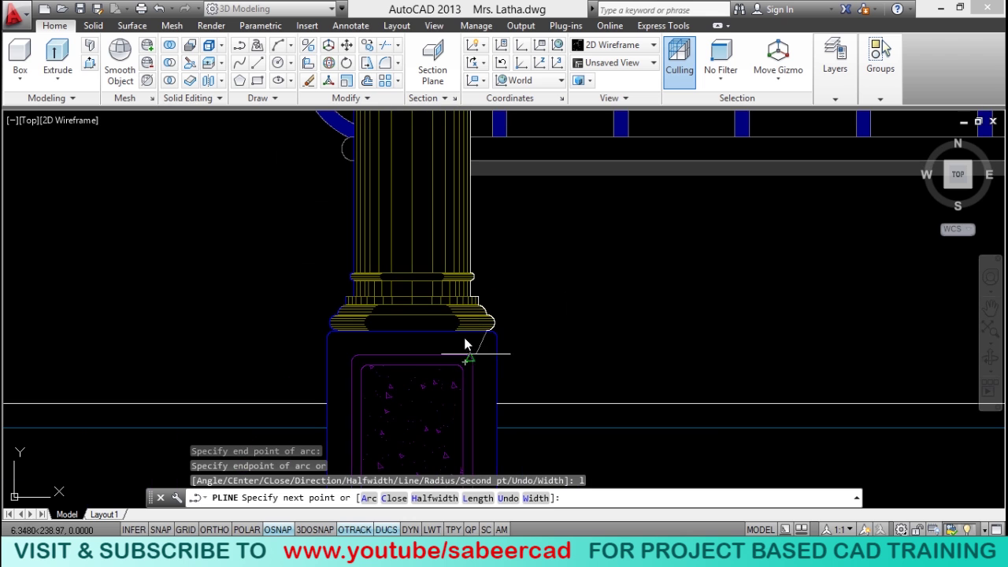
left_click(431, 329)
Step: Draw the column's centre line up perpendicular to the capital's top edge and close the half-profile polyline
scroll(446, 425, "down", 3)
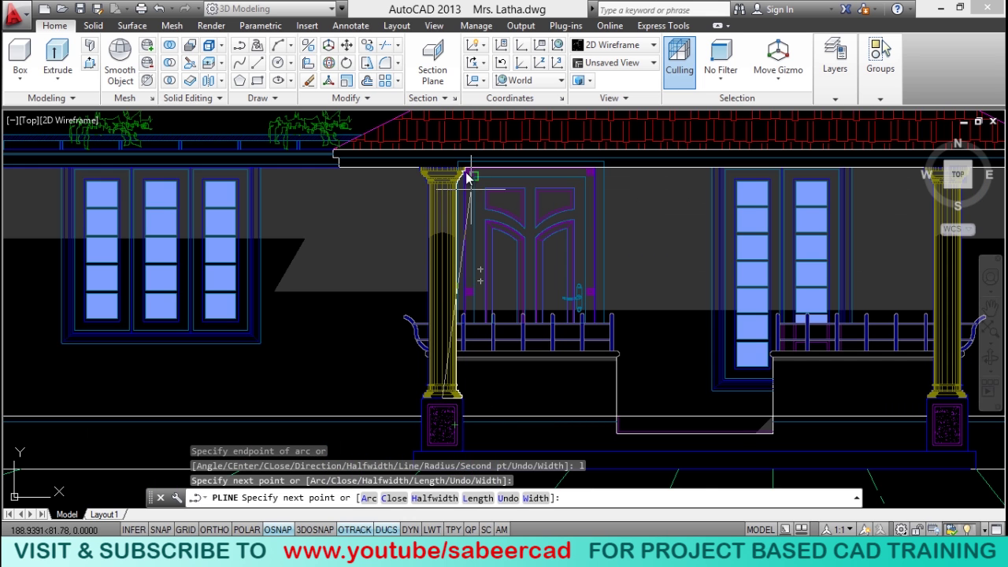
scroll(463, 162, "up", 4)
right_click(405, 163, "shift")
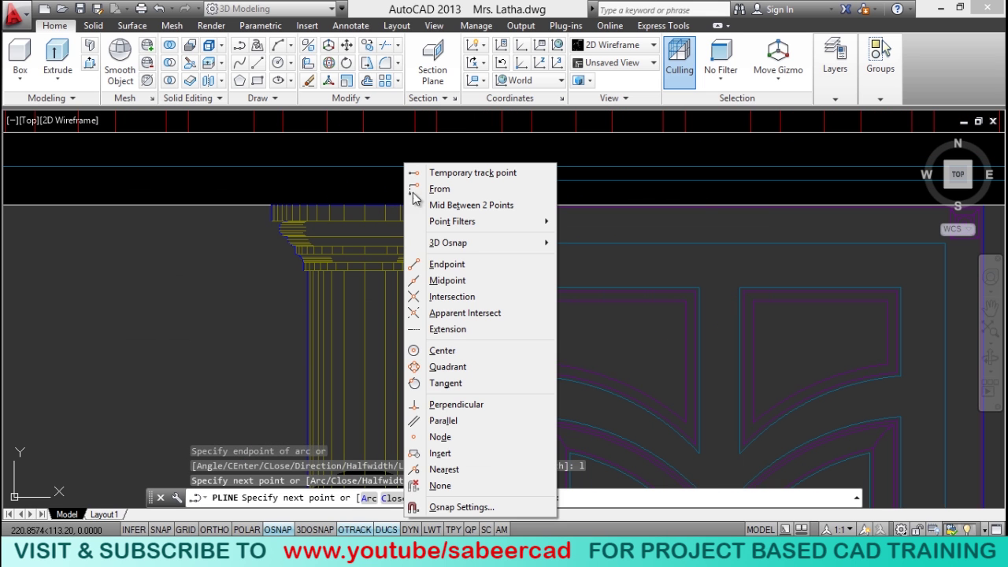
left_click(433, 404)
left_click(365, 206)
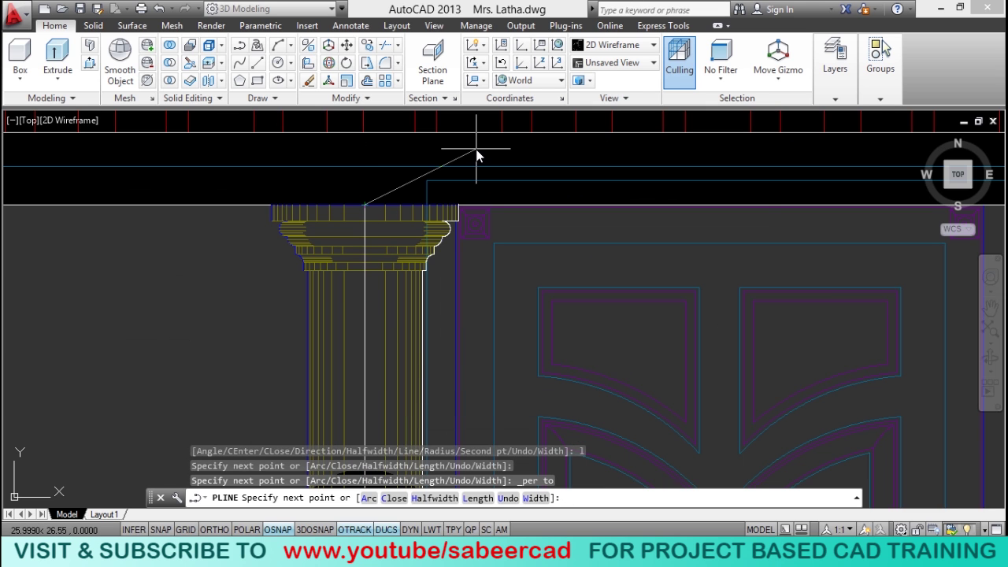
type("c")
key("Return")
Step: Copy the closed column half-profile to the clipboard and switch to the drawing Autocad double storied house1.dwg
scroll(493, 188, "down", 4)
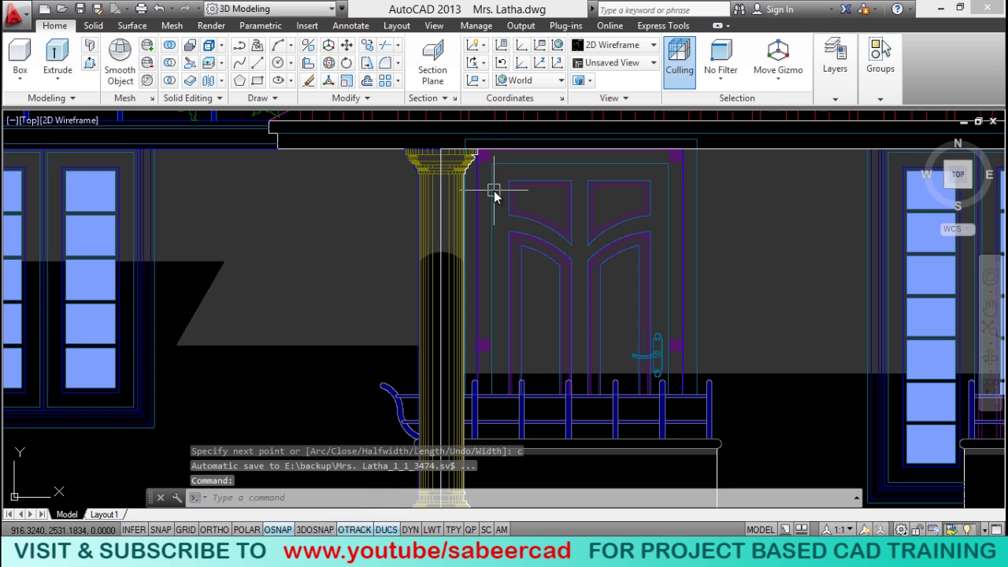
scroll(493, 188, "down", 3)
scroll(504, 232, "up", 2)
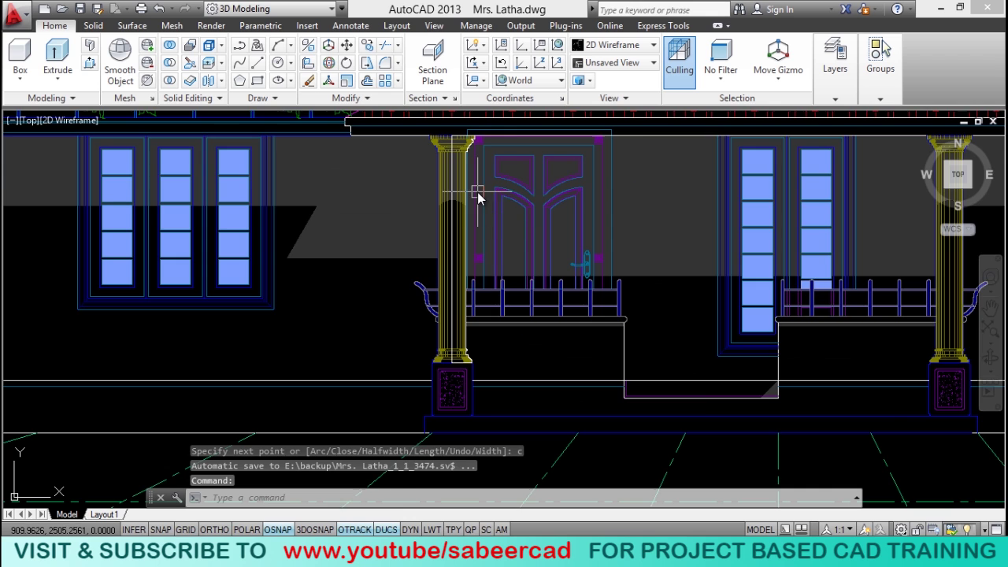
scroll(477, 203, "up", 1)
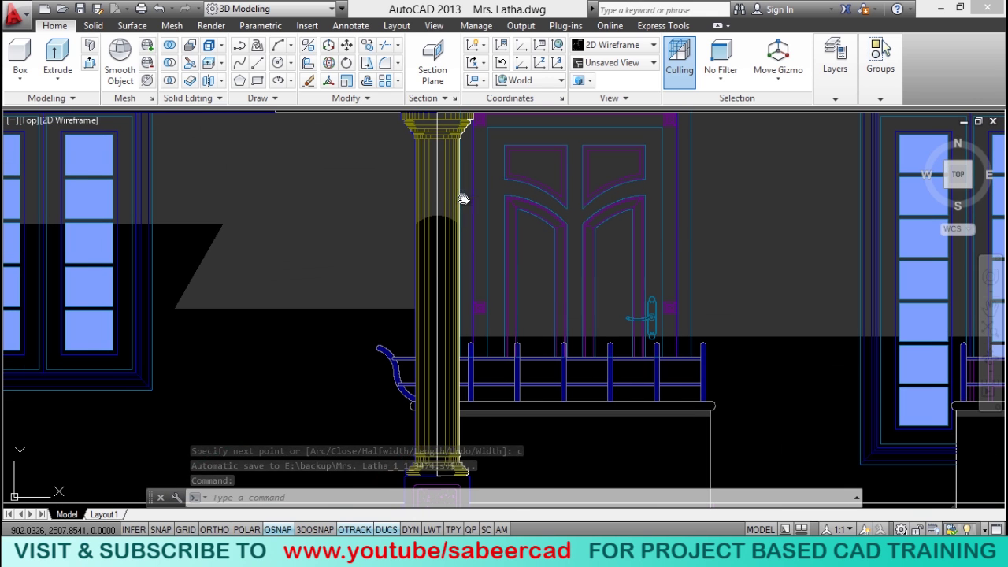
left_click(461, 198)
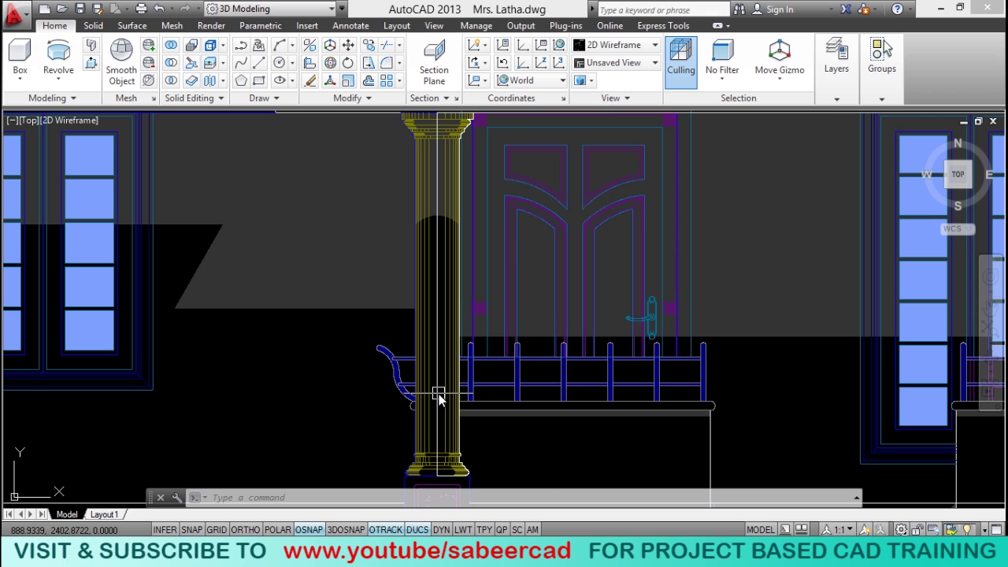
left_click(438, 398)
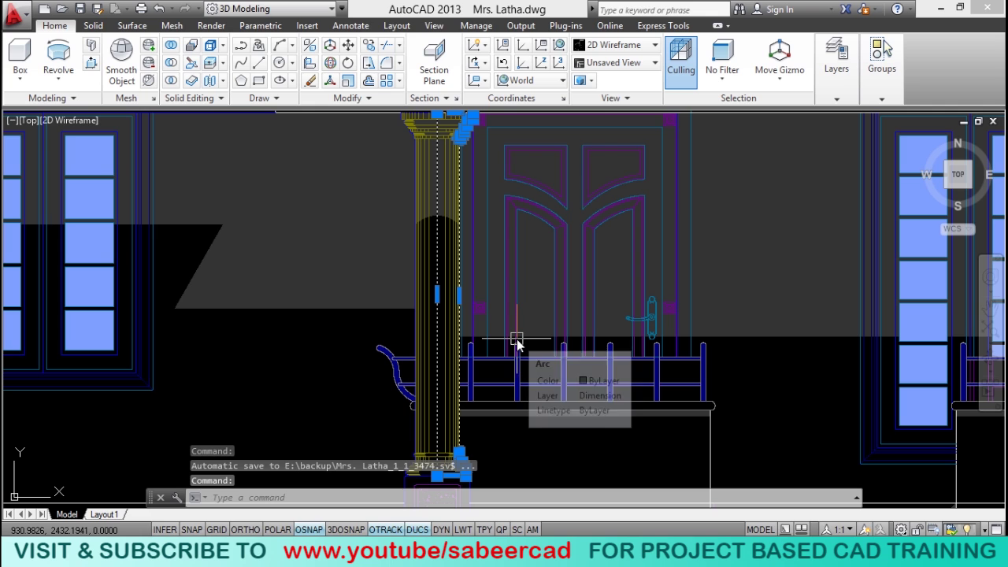
key("ctrl+c")
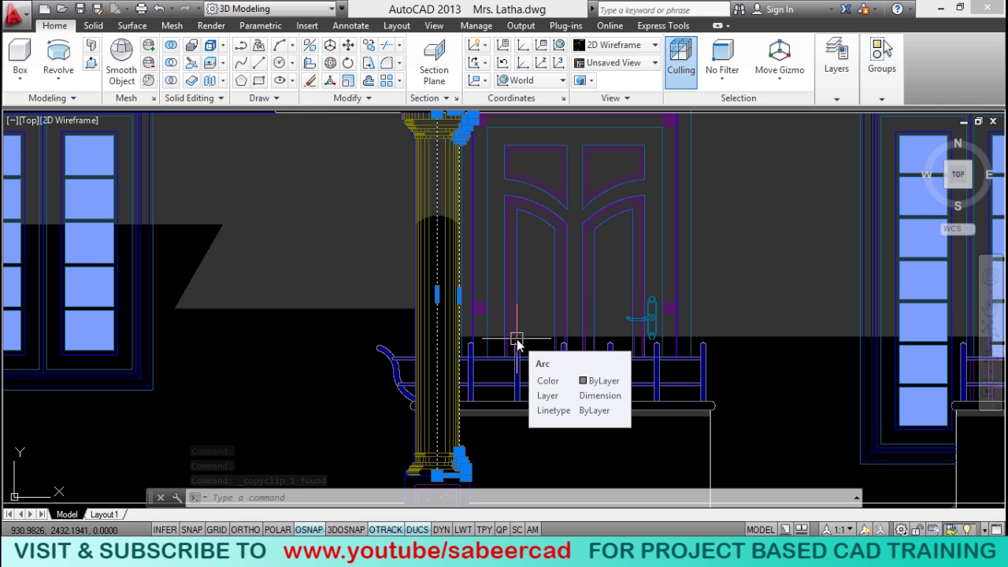
key("ctrl+Tab")
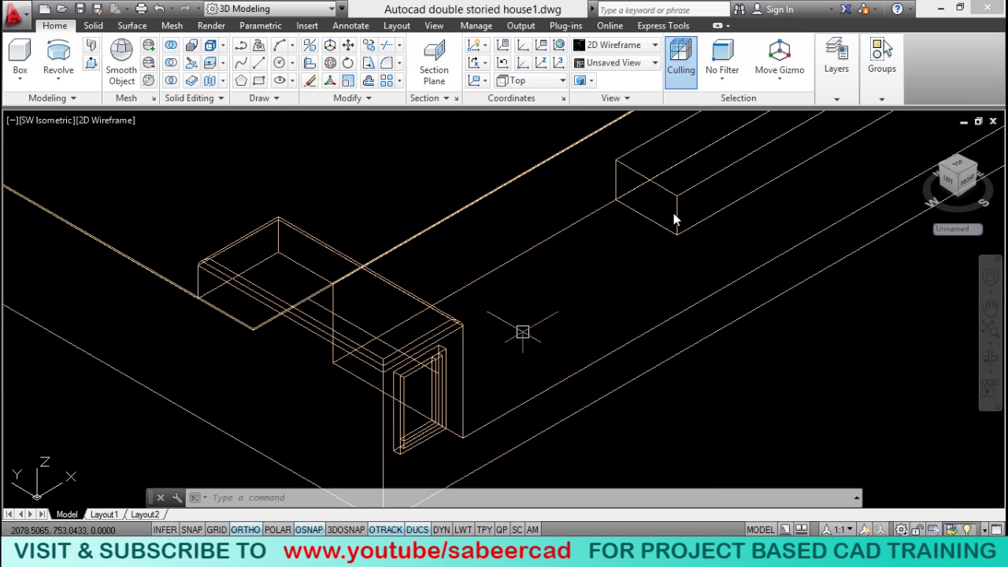
left_click(837, 63)
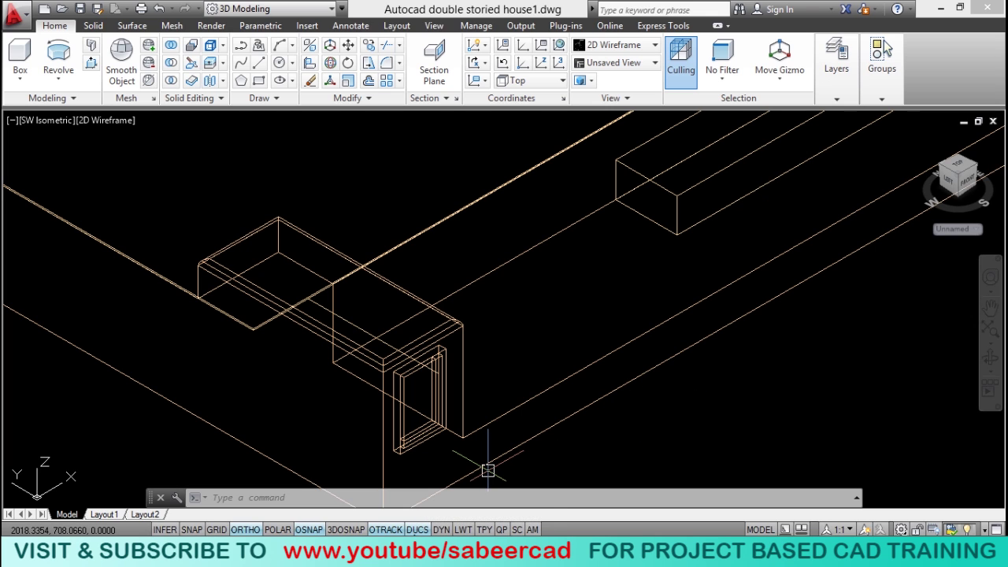
Step: Paste the copied column half-profile upright beside the porch pedestal's front face, using the dynamic UCS
left_click(418, 529)
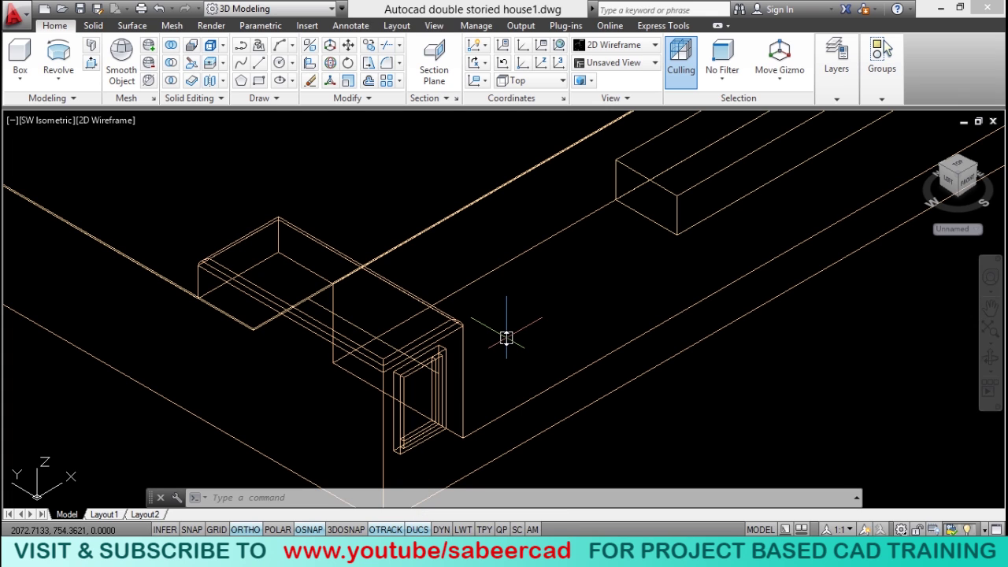
key("ctrl+v")
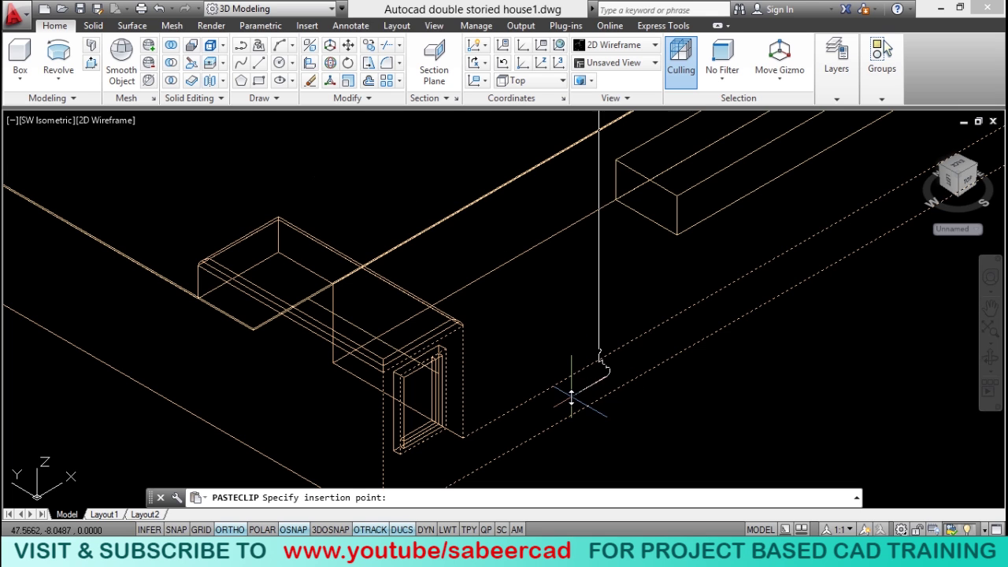
middle_click_drag(431, 467, 443, 455)
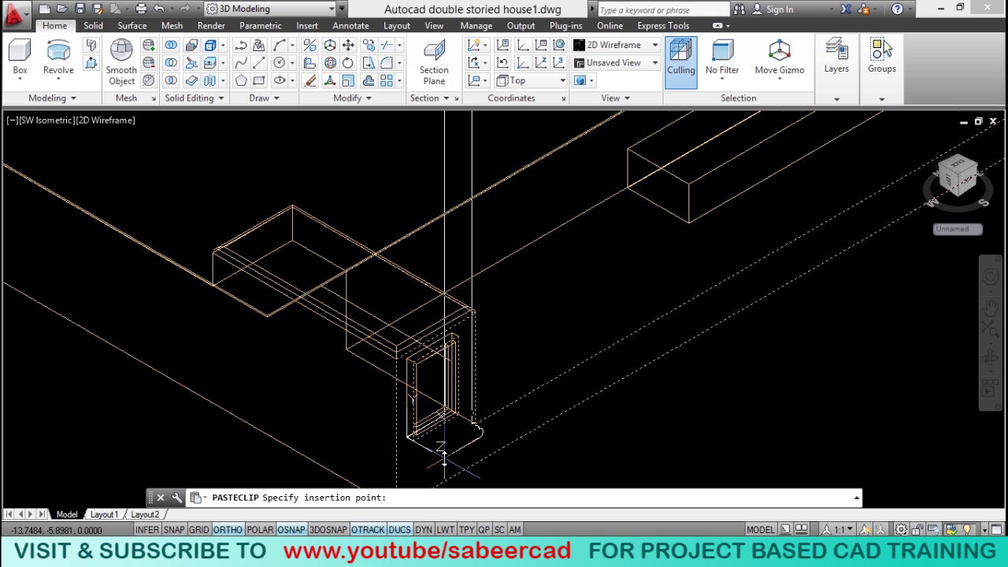
left_click(444, 457)
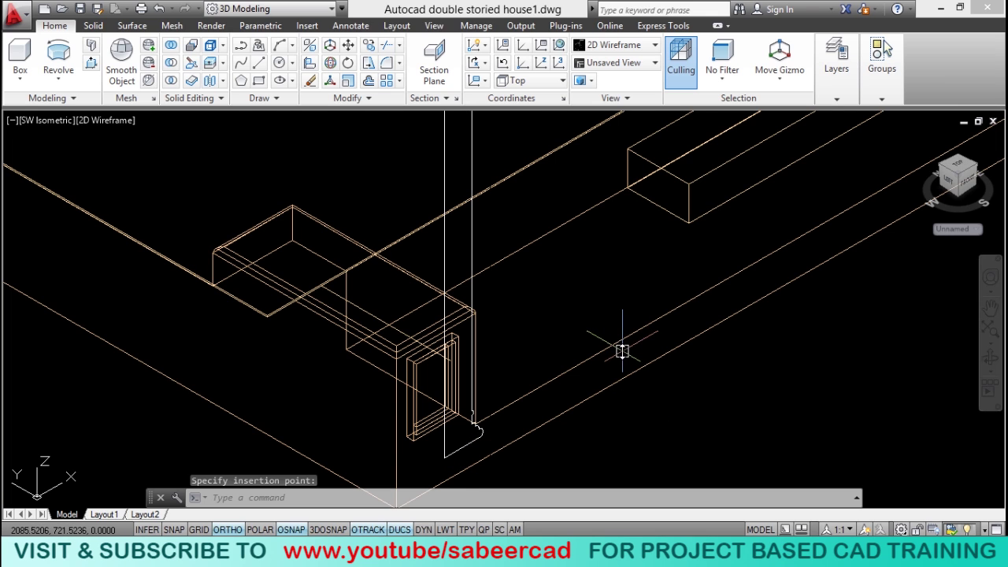
Step: Move the half-profile by its bottom centre corner to the midpoint of the pedestal's front top edge
left_click(349, 47)
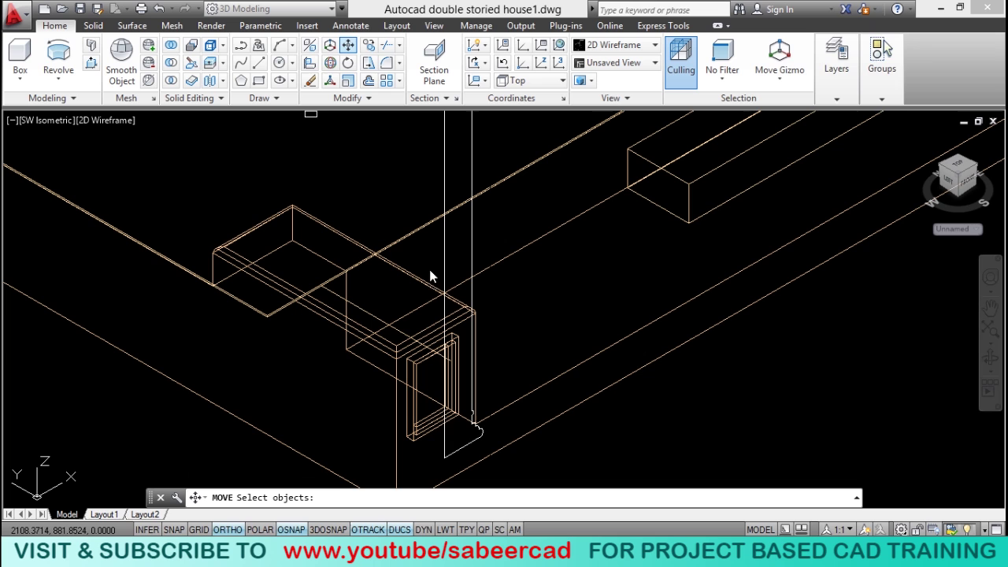
left_click(440, 443)
key("Return")
left_click(443, 437)
scroll(428, 331, "up", 3)
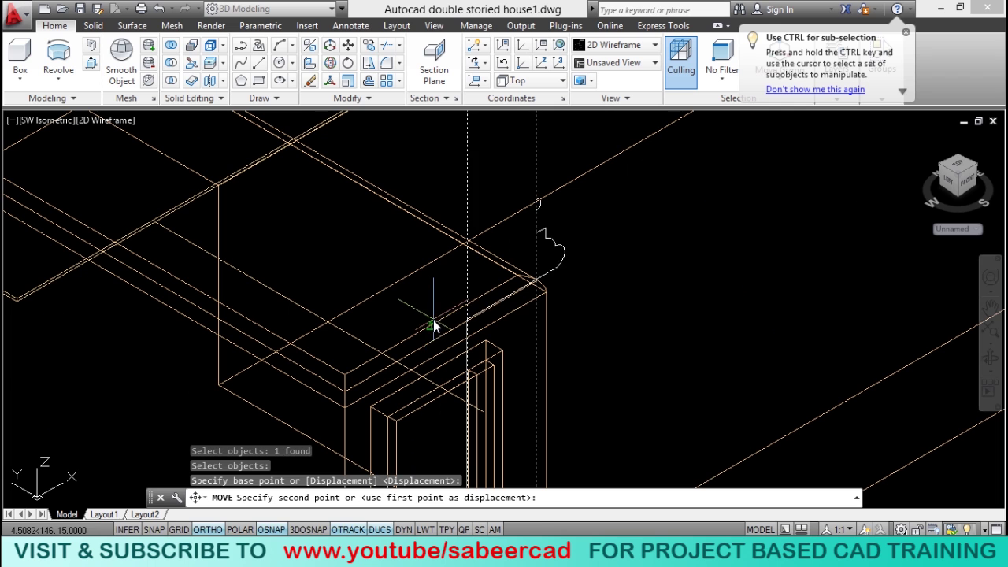
left_click(434, 326)
scroll(461, 367, "down", 3)
scroll(462, 370, "down", 2)
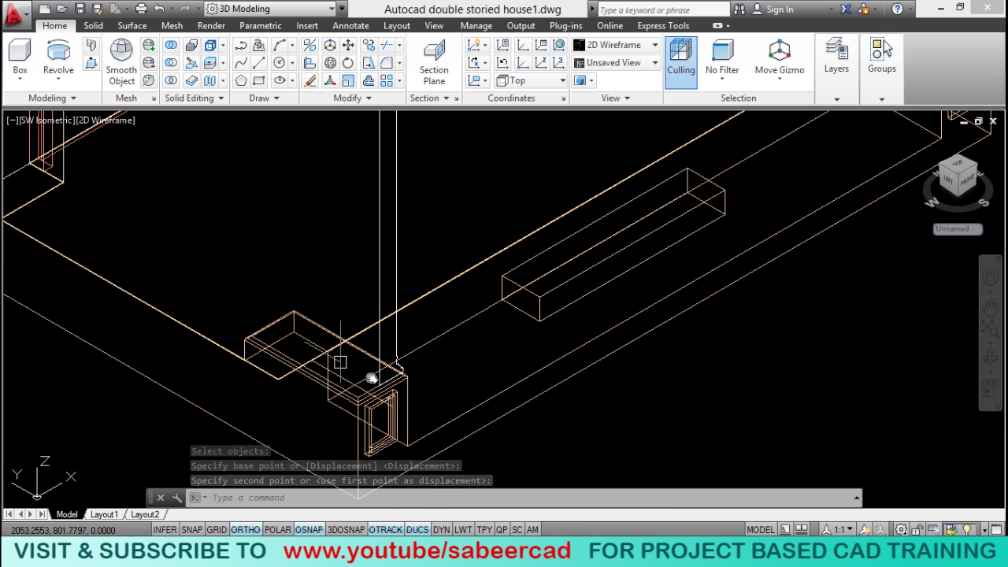
scroll(390, 354, "up", 1)
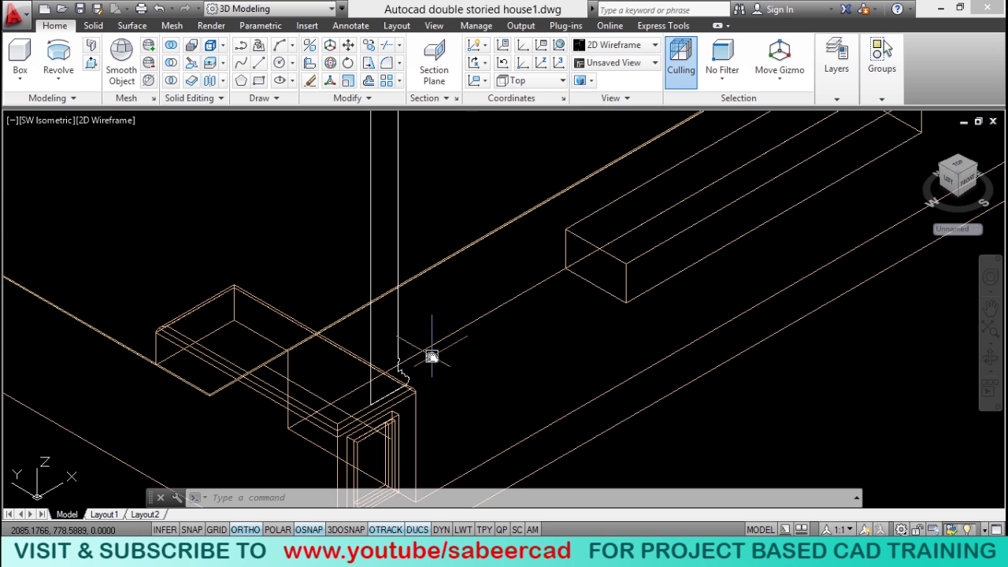
Step: Move the column half-profile 18 units inward from the front edge along the pedestal's top
left_click(348, 45)
left_click(400, 334)
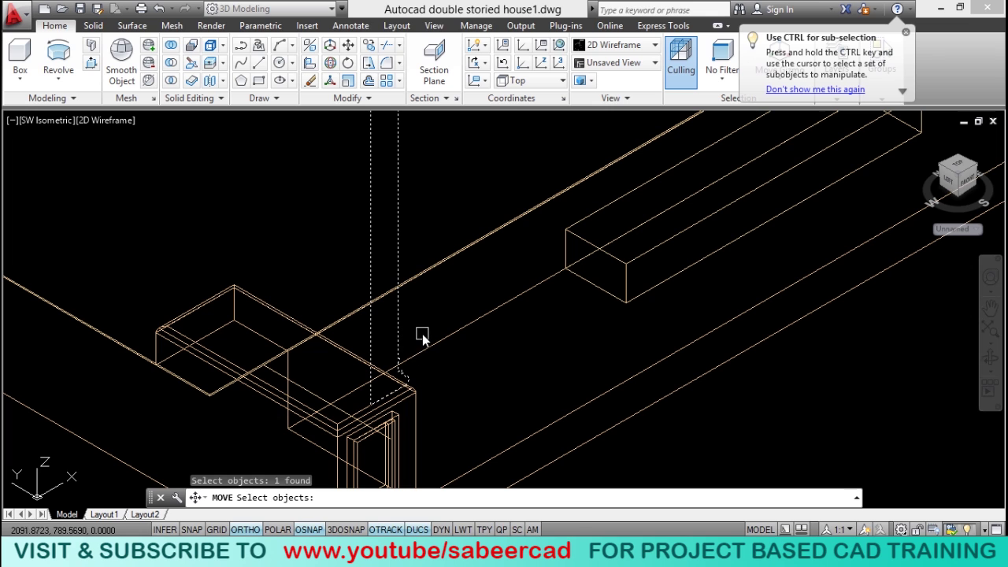
key("Return")
left_click(498, 404)
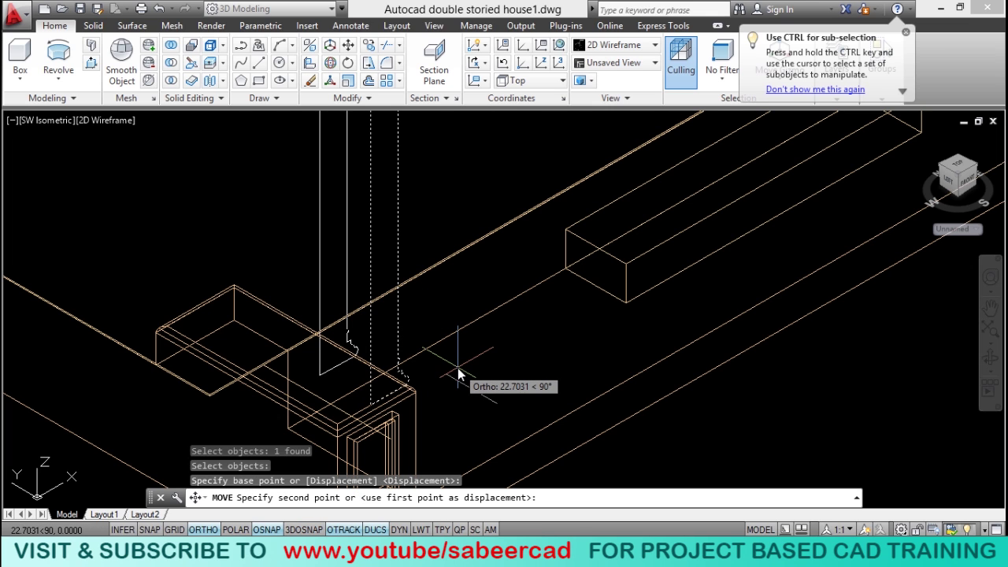
type("18")
key("Return")
scroll(438, 398, "up", 2)
scroll(363, 369, "up", 3)
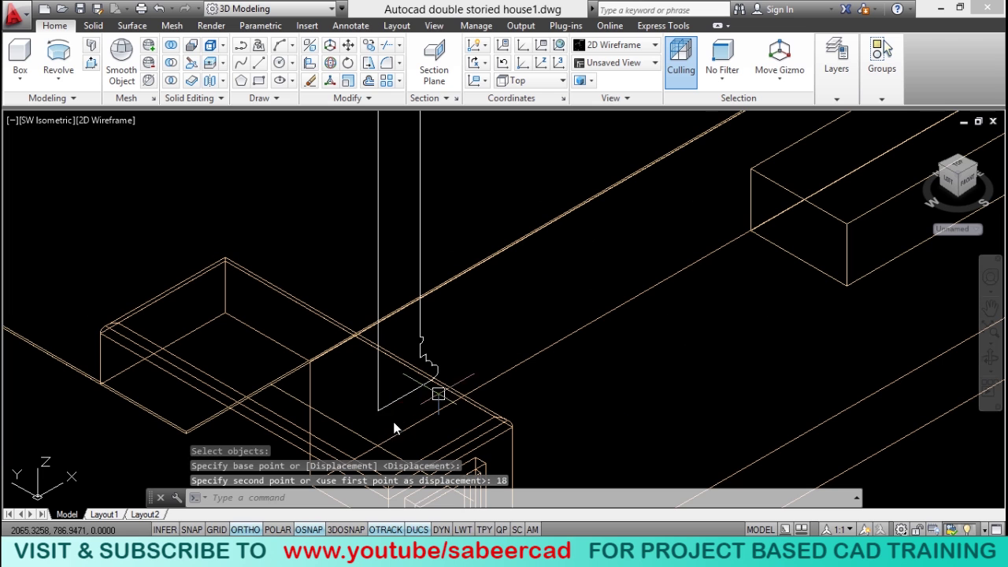
scroll(389, 387, "down", 2)
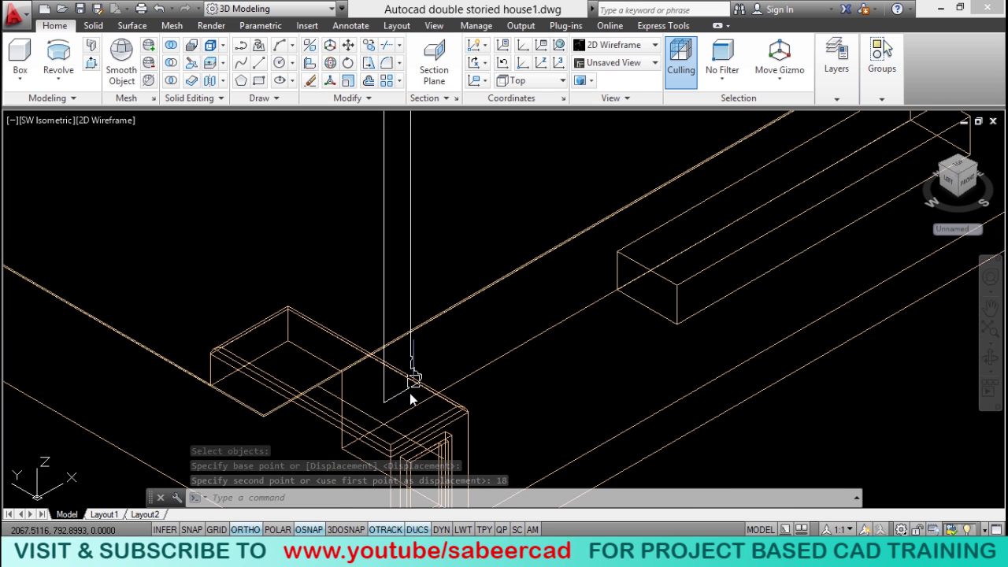
Step: Define a three-point UCS with its origin at the half-profile's bottom centre corner, X along the base and Y up the centre line
left_click(434, 25)
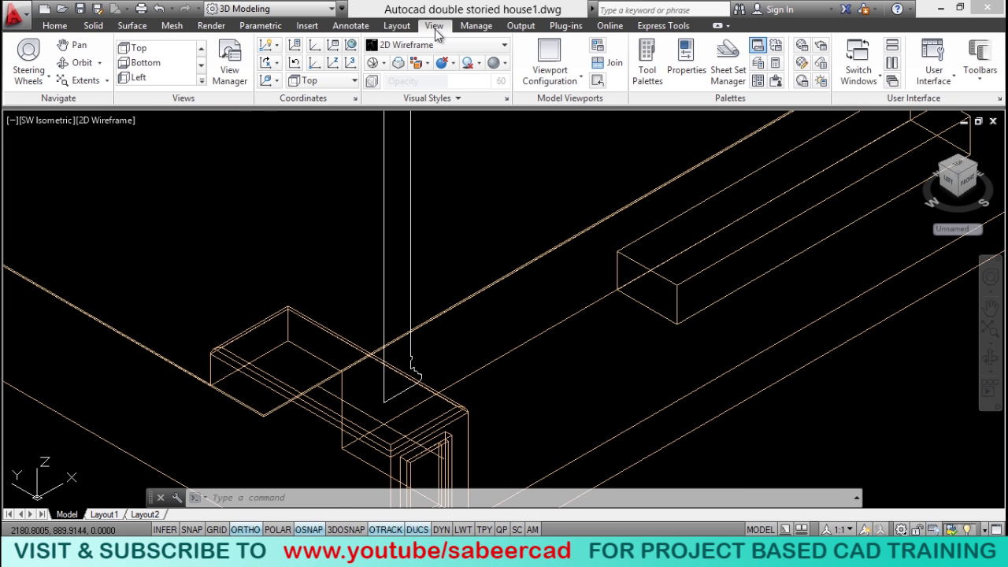
left_click(351, 63)
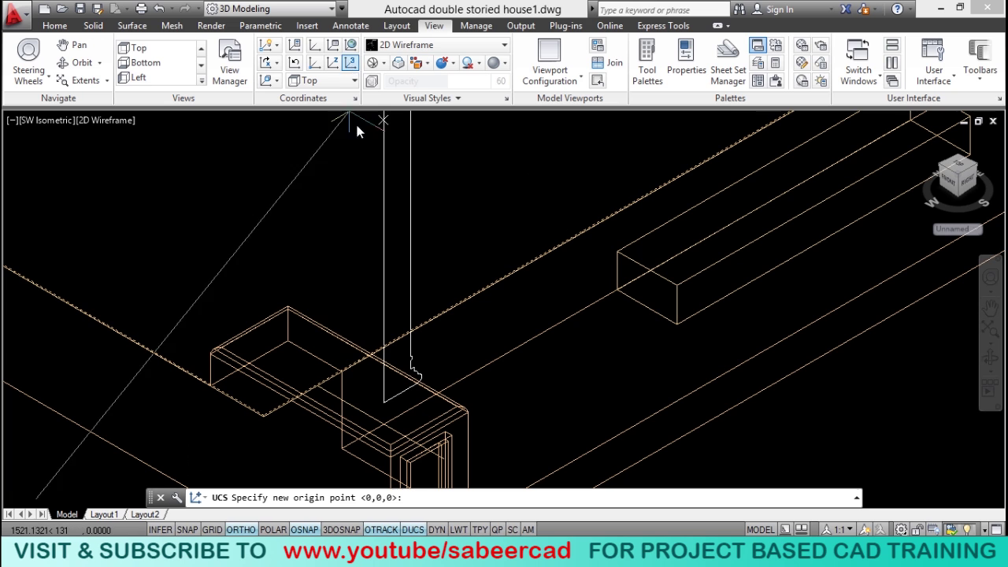
left_click(383, 407)
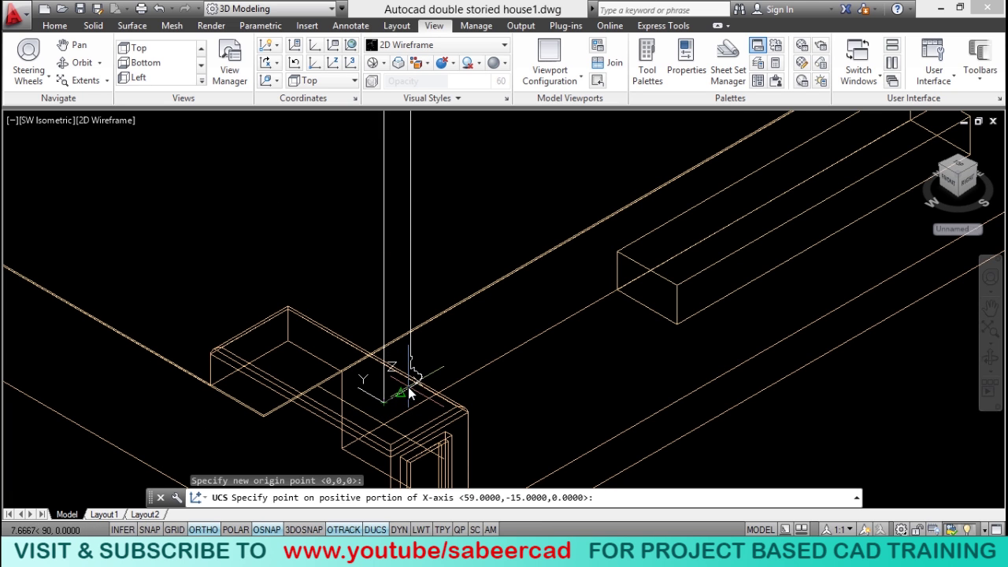
left_click(406, 392)
left_click(383, 254)
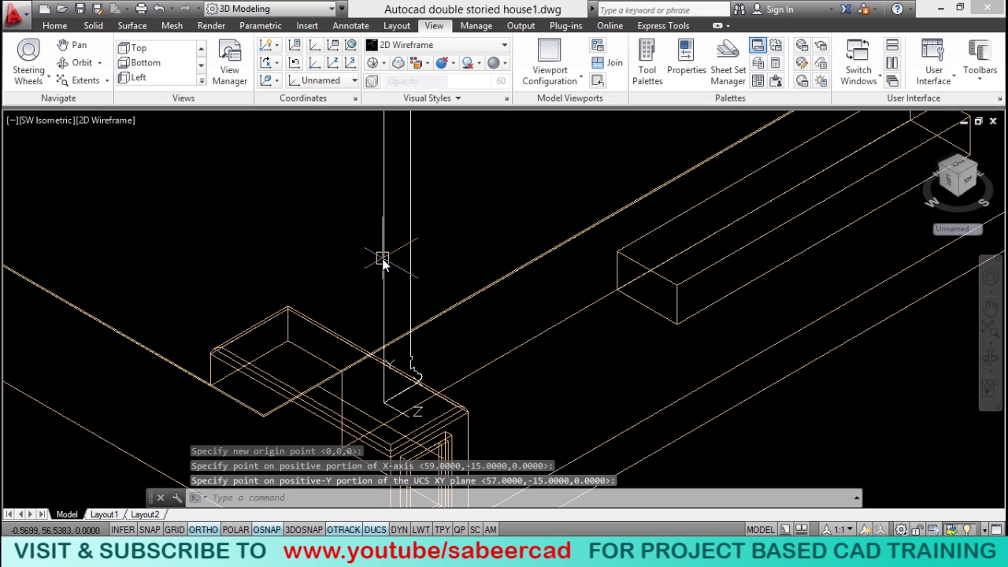
scroll(406, 419, "up", 2)
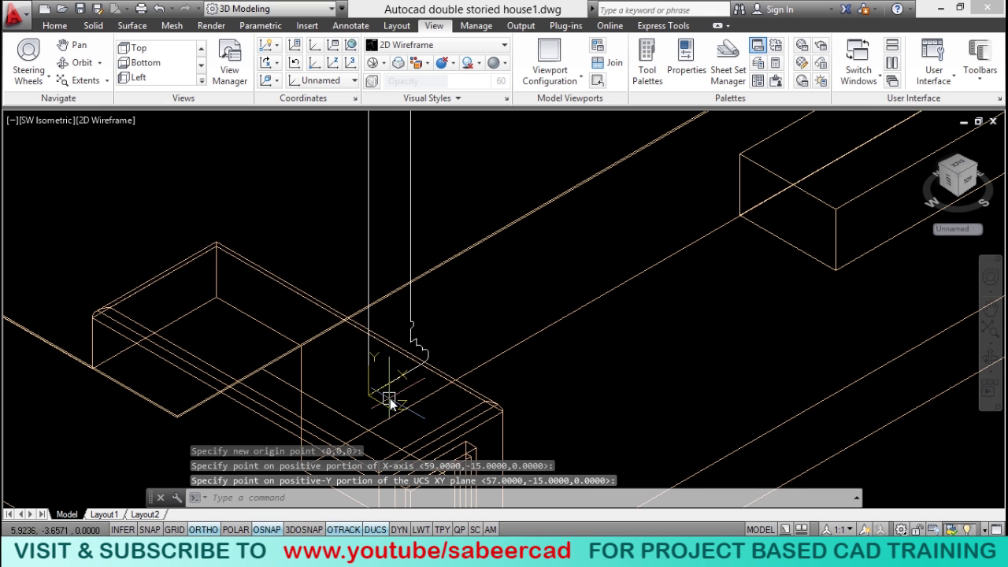
middle_click_drag(394, 401, 394, 179)
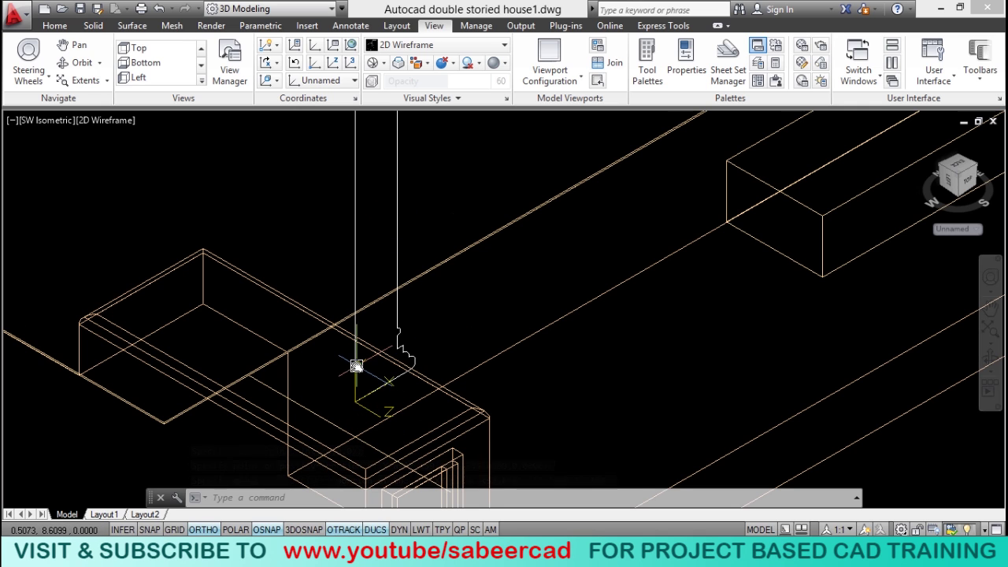
Step: Try to revolve the column half-profile about the Y axis
left_click(49, 26)
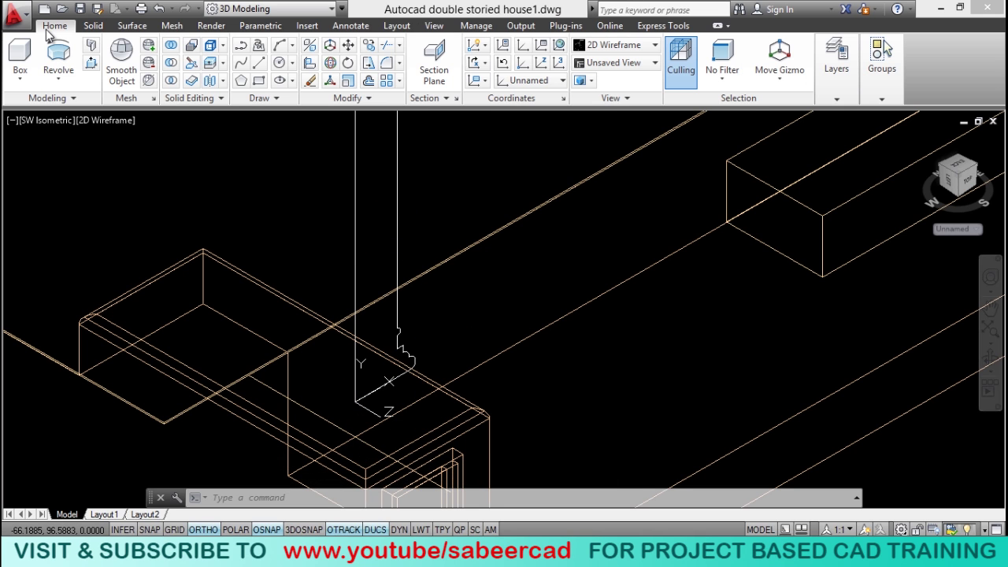
left_click(59, 76)
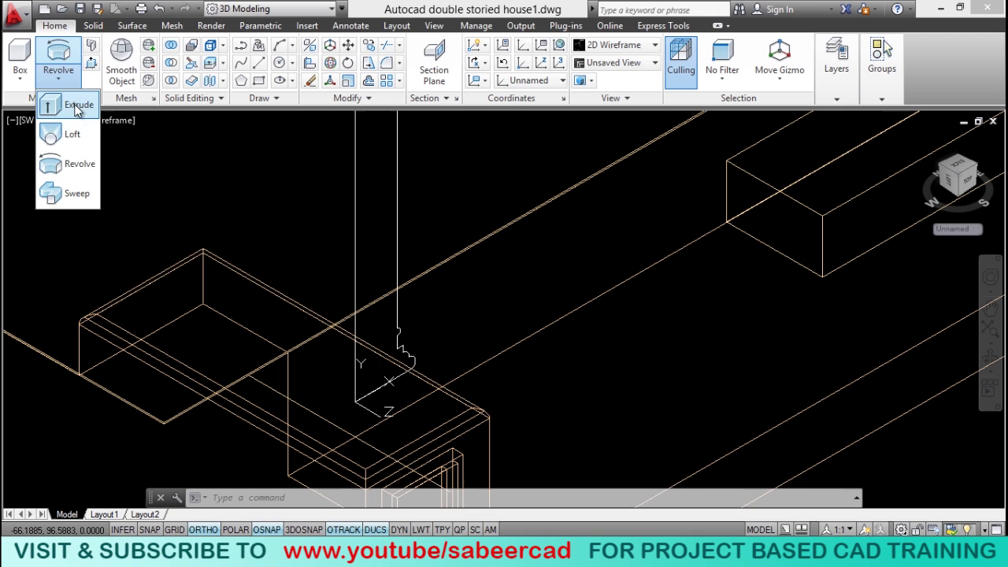
left_click(73, 166)
left_click(357, 281)
right_click(447, 290)
left_click(463, 295)
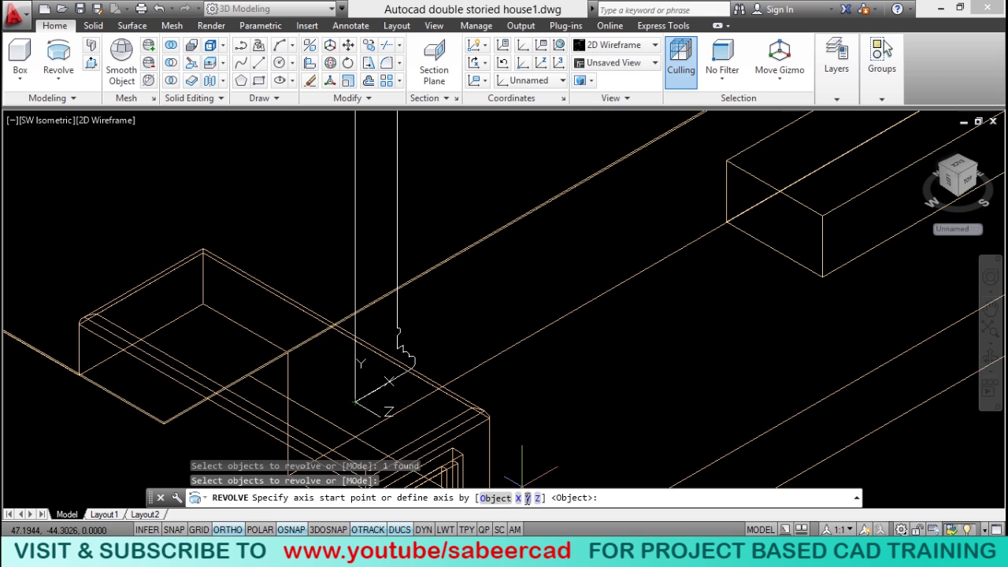
left_click(527, 498)
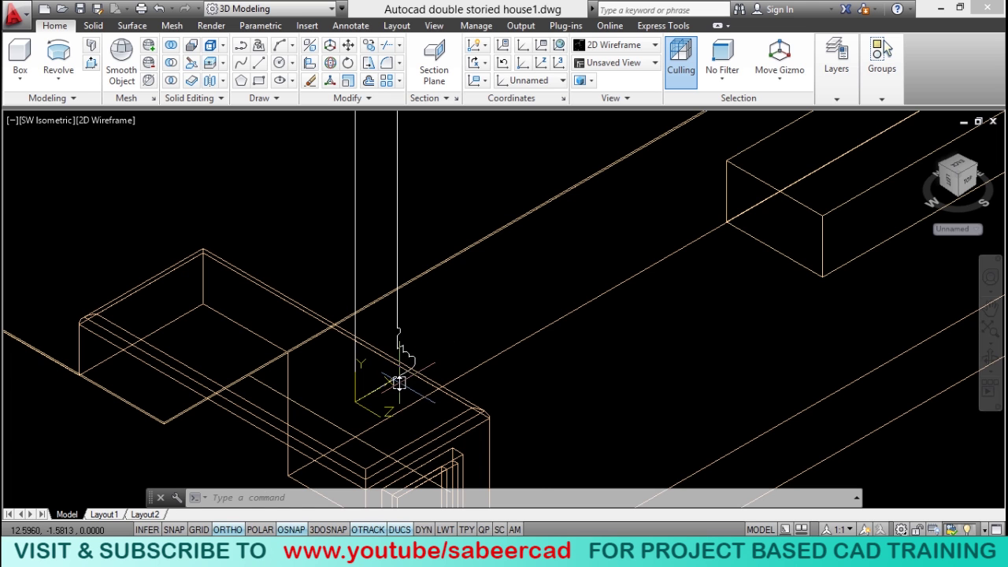
Step: Examine the arc and line junction under the column's capital, regenerating the drawing to smooth the curves
scroll(398, 384, "up", 5)
scroll(398, 388, "up", 2)
scroll(394, 275, "up", 3)
scroll(460, 454, "down", 3)
scroll(423, 428, "up", 6)
middle_click_drag(436, 428, 426, 410)
scroll(426, 409, "down", 3)
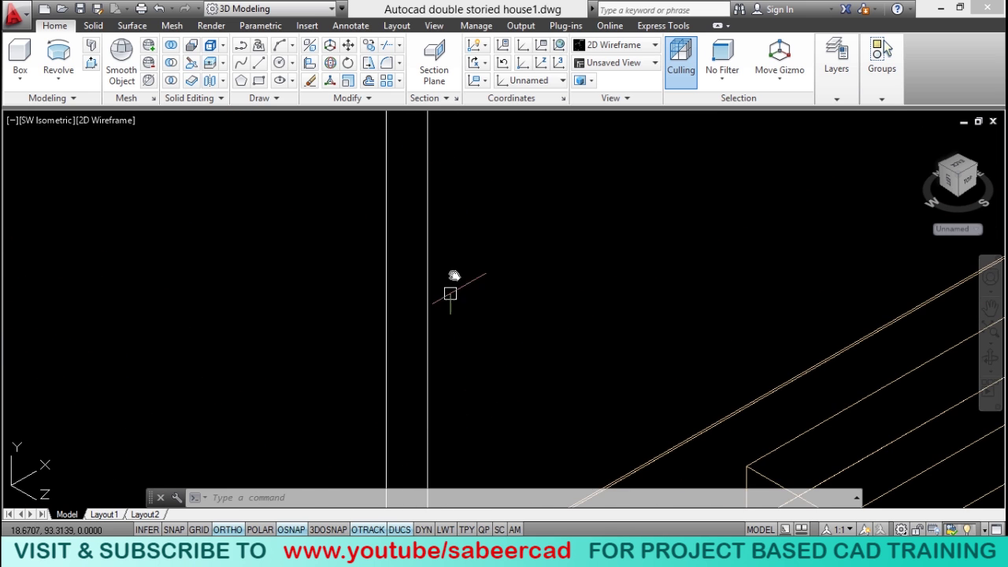
middle_click_drag(441, 328, 423, 360)
scroll(349, 275, "up", 5)
type("re")
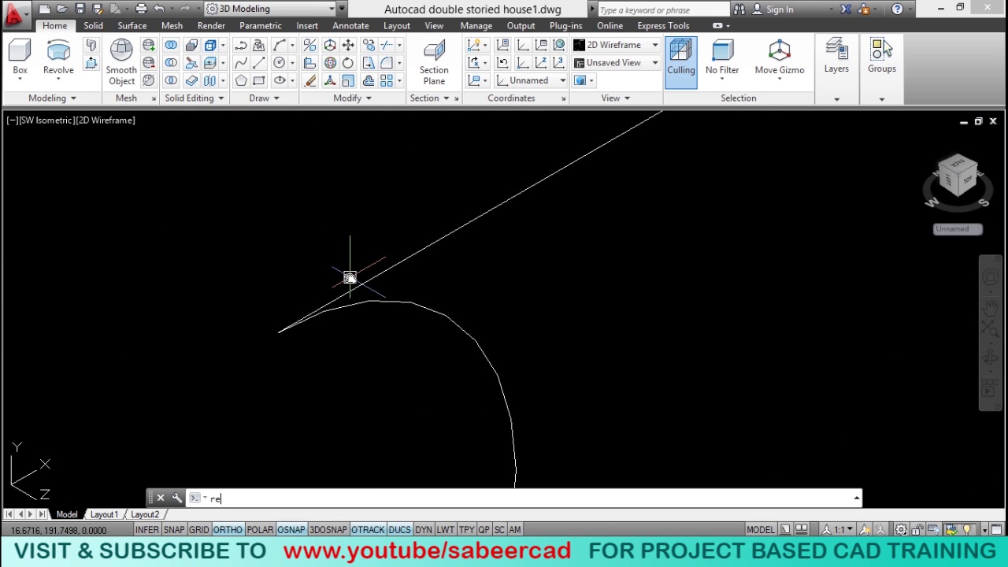
key("Return")
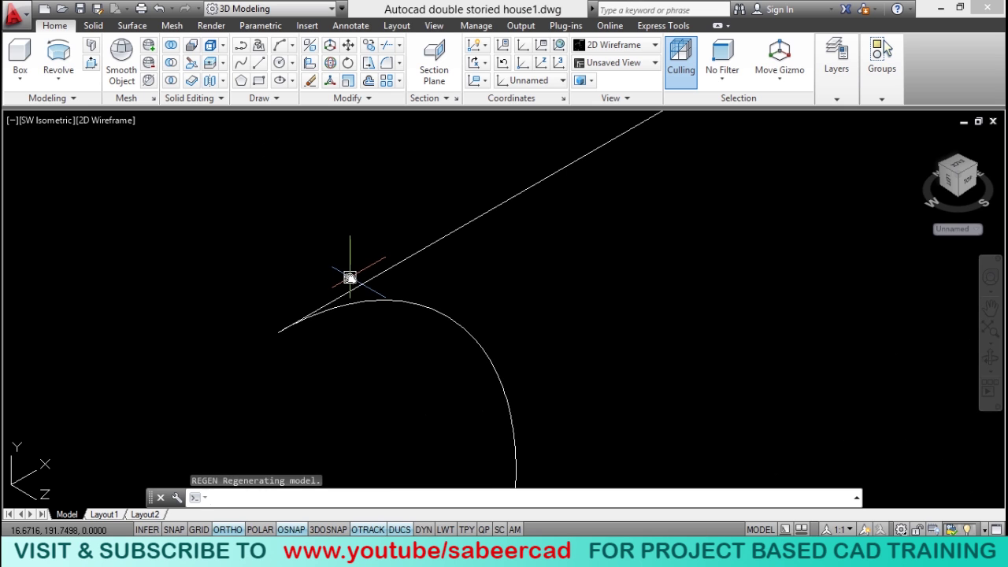
Step: Stretch the half-profile's vertex where the capital's line and arc overlap outward along the line, using a Nearest snap
scroll(313, 333, "up", 8)
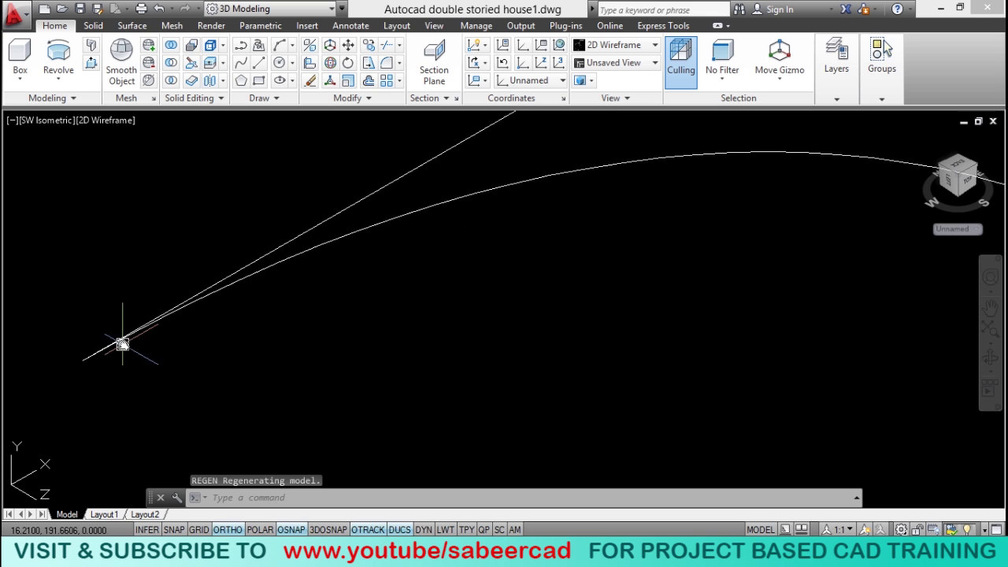
left_click(118, 342)
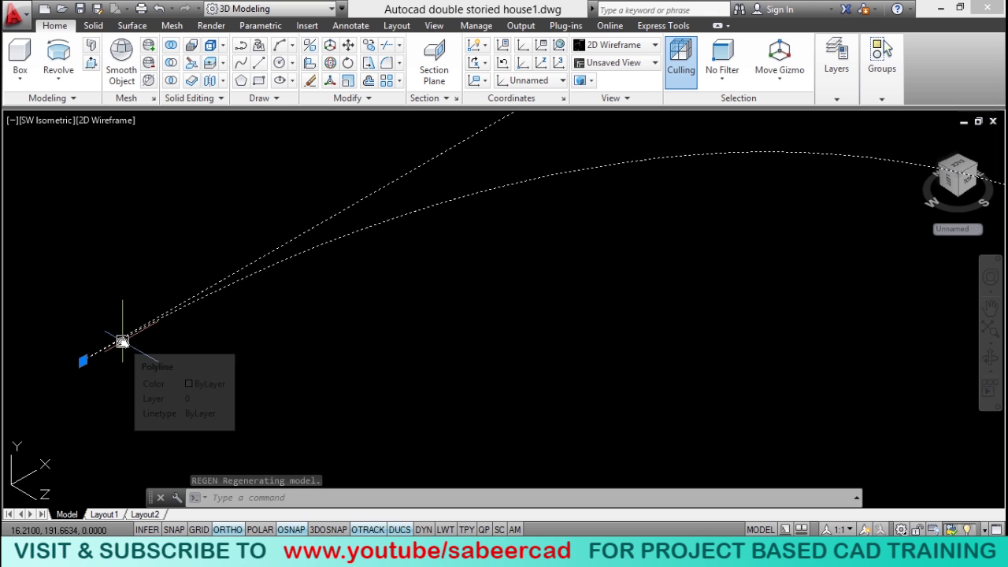
left_click(83, 361)
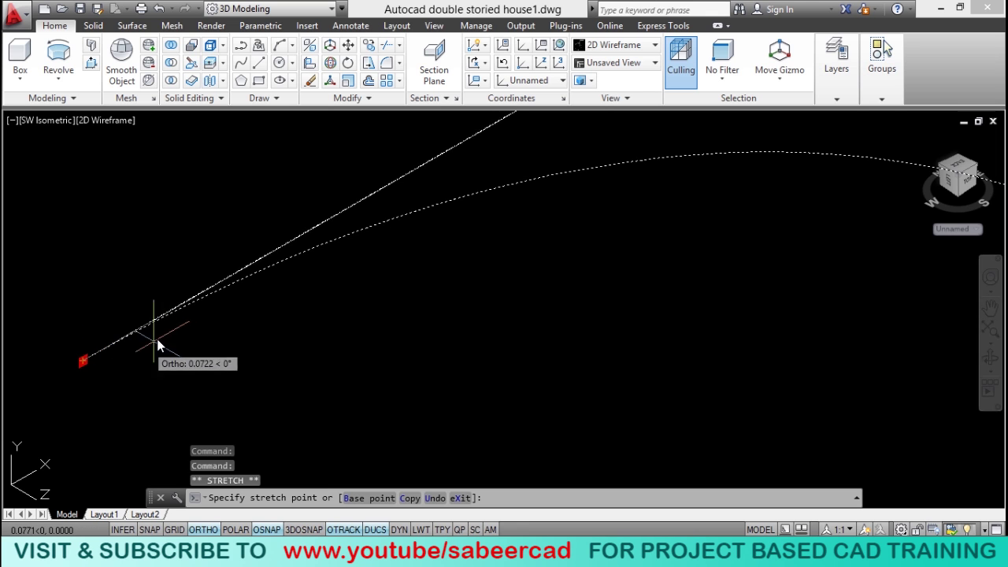
right_click(199, 307, "shift")
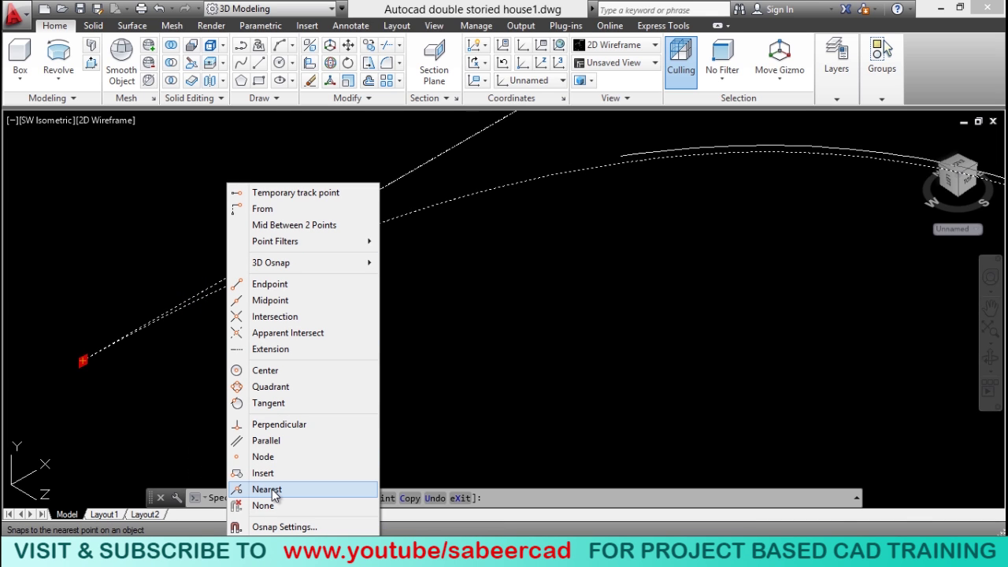
left_click(266, 490)
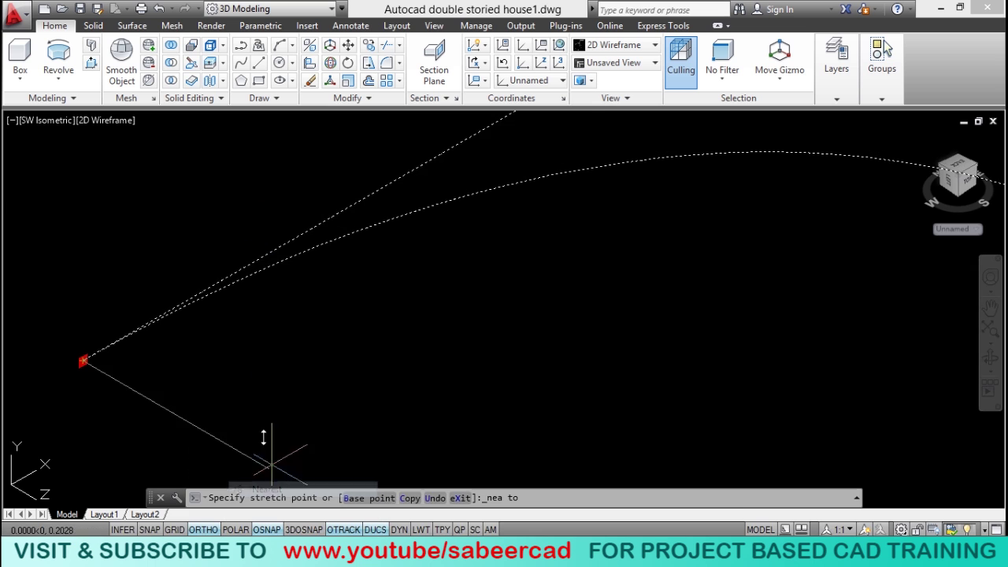
left_click(175, 313)
scroll(270, 236, "down", 5)
scroll(369, 247, "down", 8)
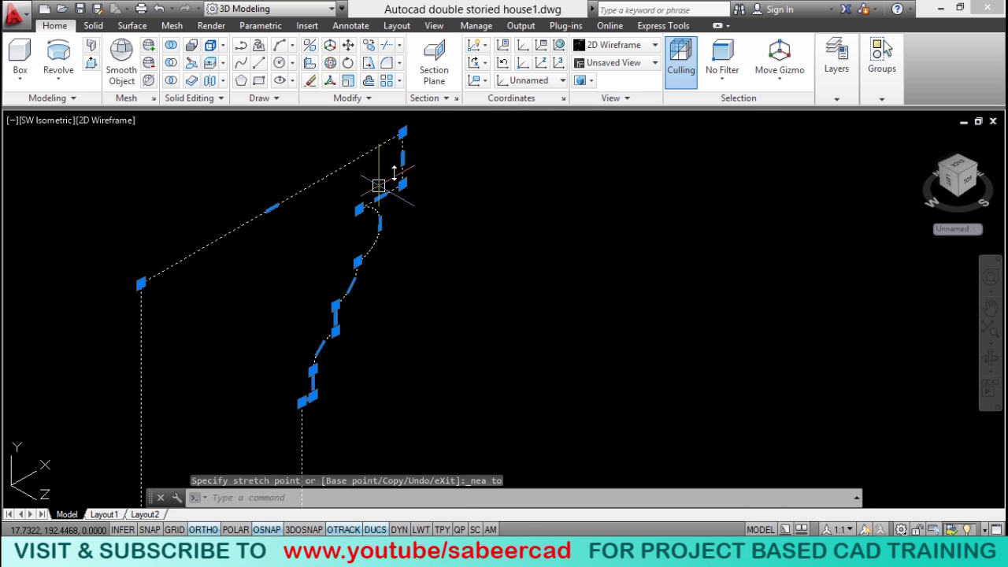
middle_click_drag(361, 359, 378, 275)
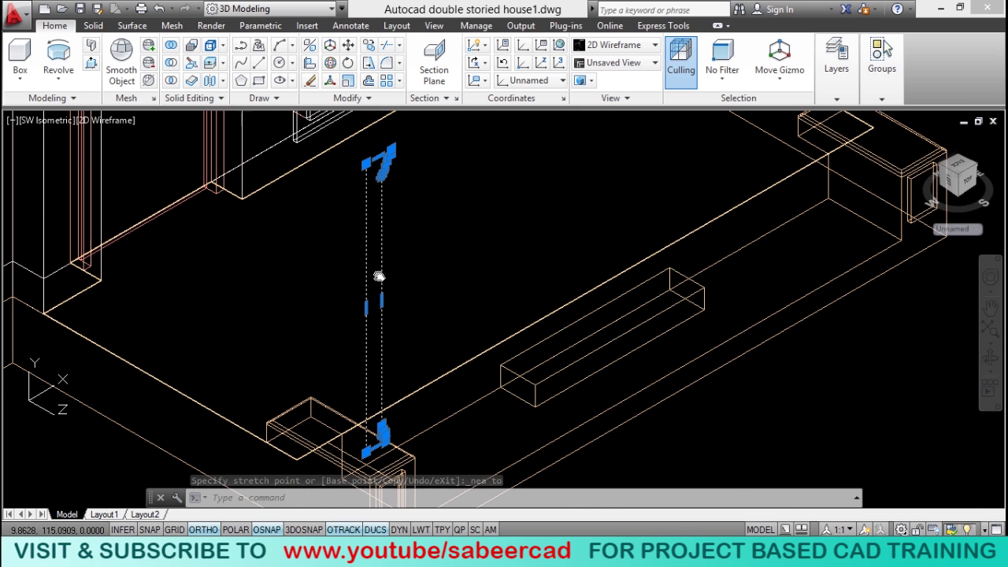
key("Escape")
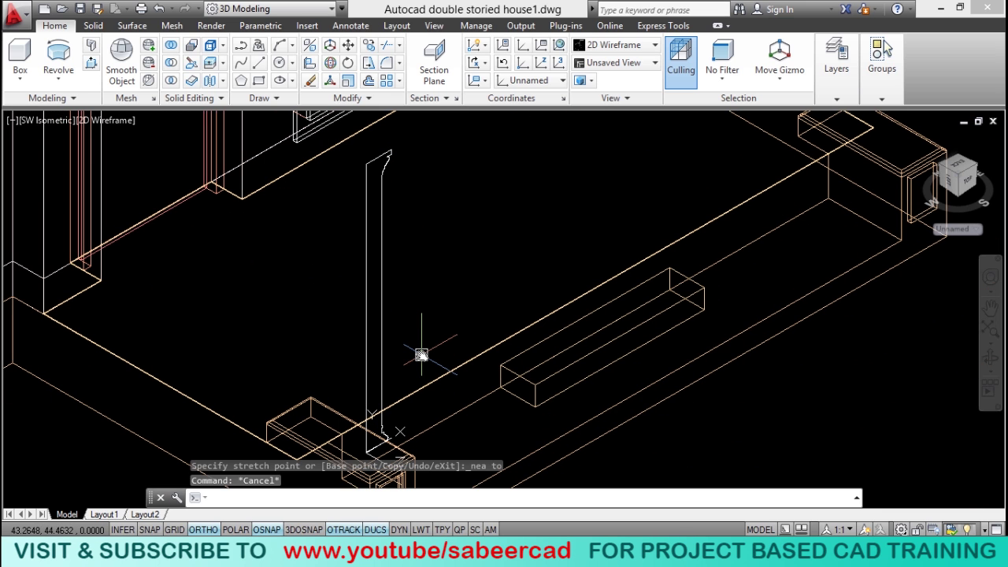
Step: Revolve the column half-profile a full 360 degrees about the Y axis into a solid column
left_click(58, 57)
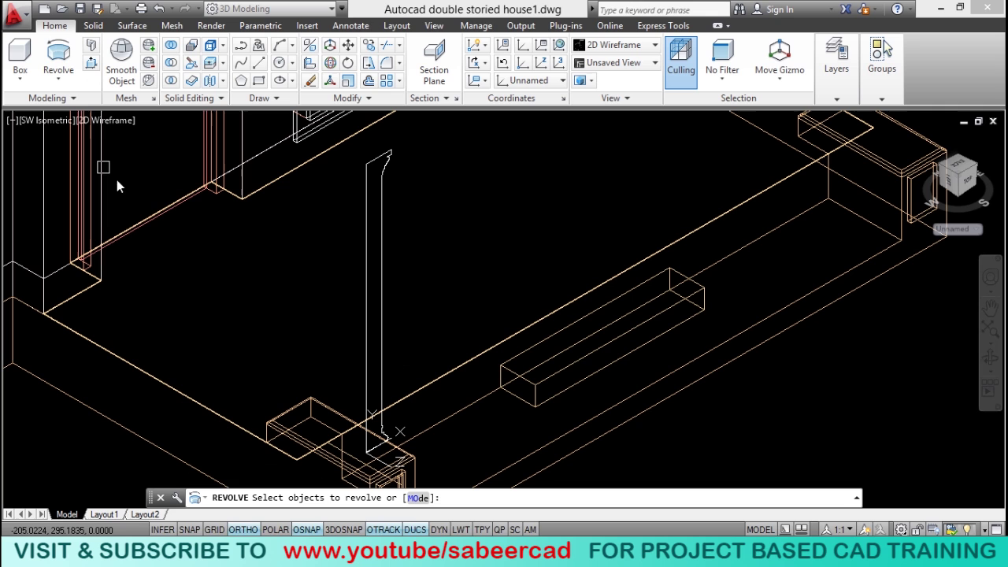
left_click(367, 272)
right_click(377, 276)
left_click(399, 291)
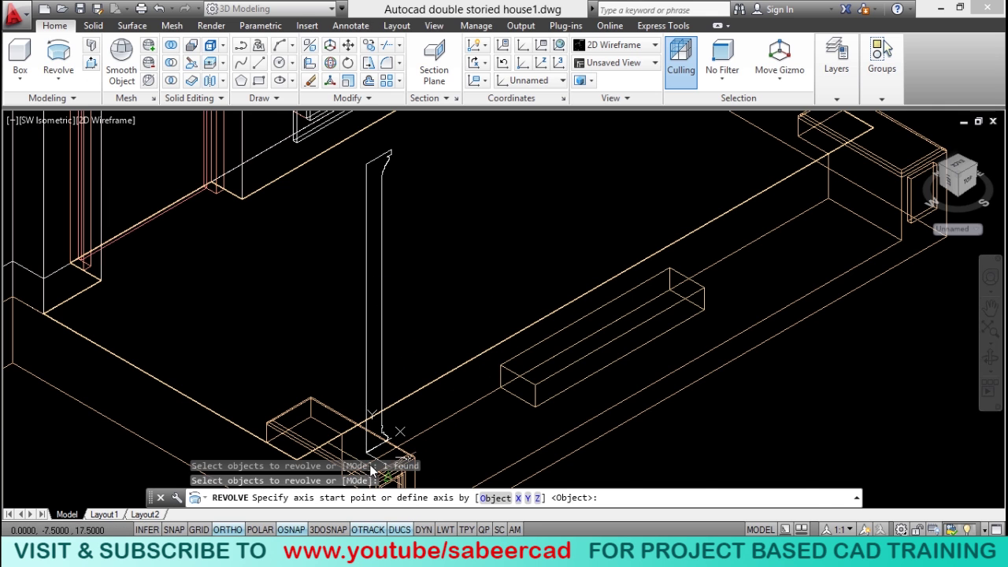
scroll(370, 464, "up", 3)
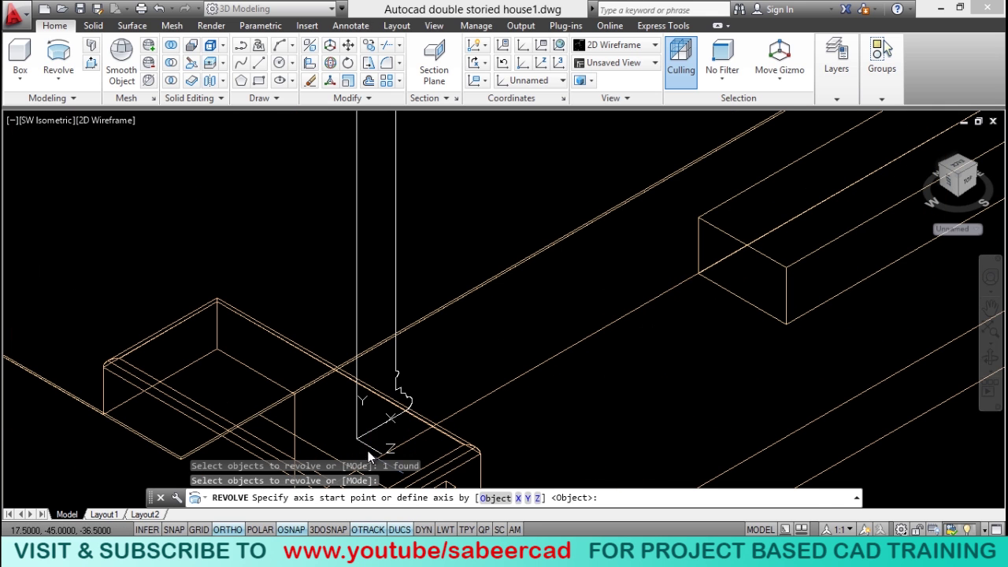
left_click(528, 498)
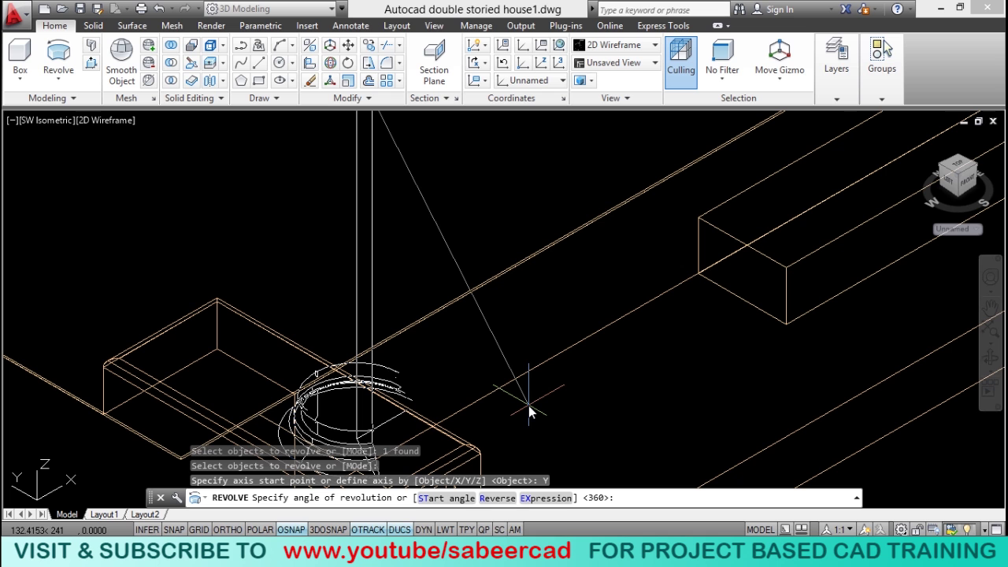
key("Return")
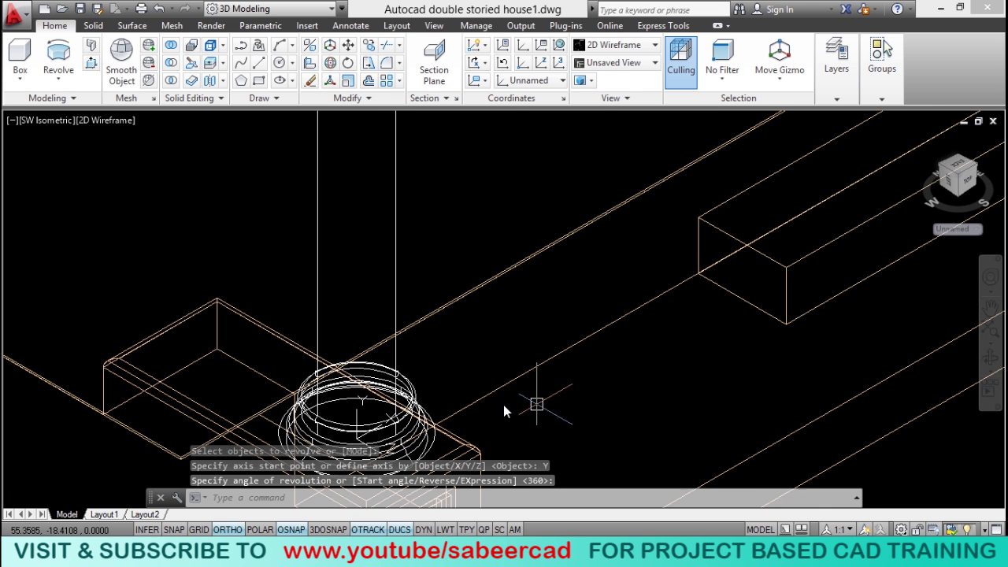
scroll(404, 380, "down", 3)
middle_click_drag(404, 381, 407, 365)
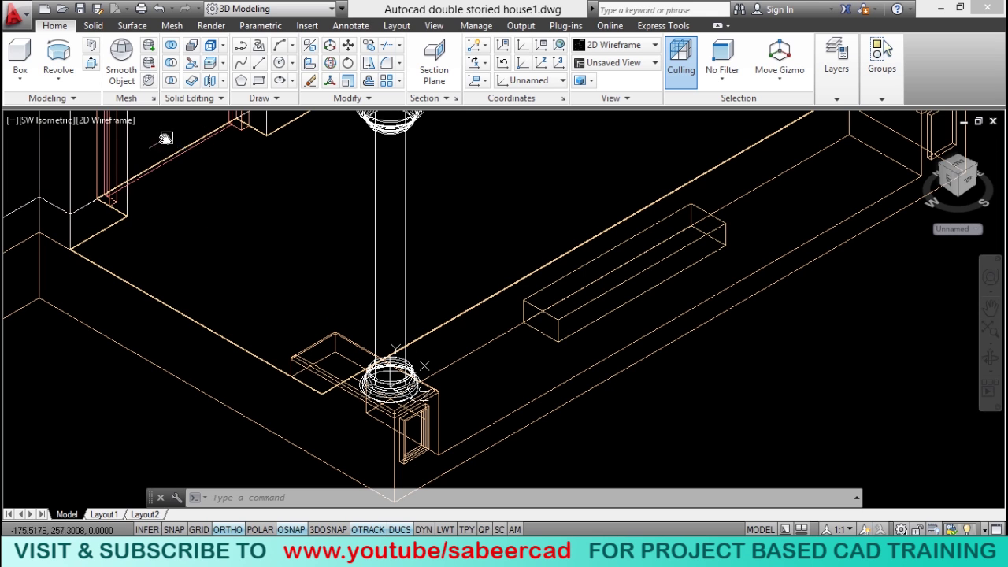
Step: In the Top view, mirror the column across a horizontal line through the midpoint of the pedestal's long side, with Dynamic UCS off and the source kept
left_click(45, 119)
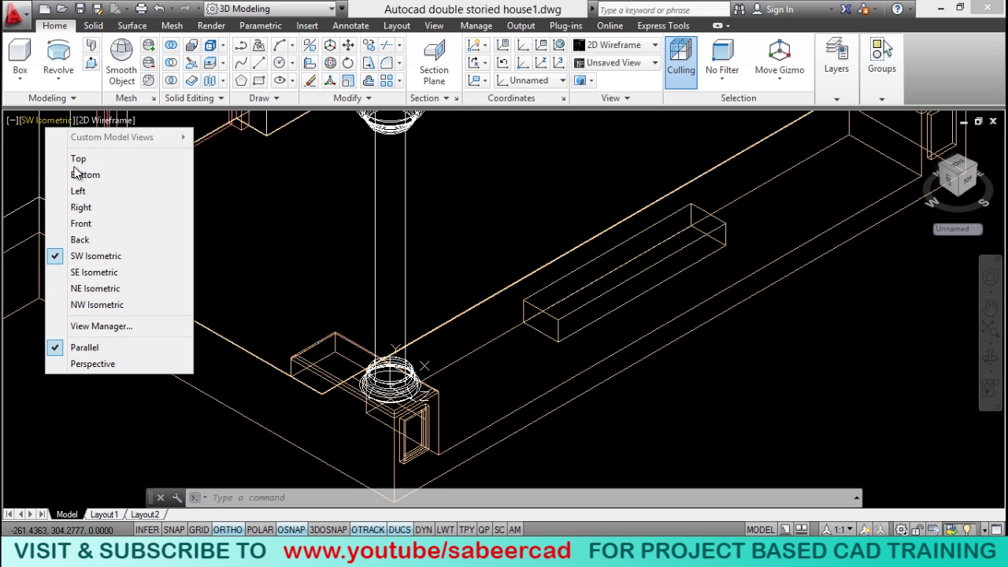
left_click(78, 159)
scroll(448, 326, "up", 5)
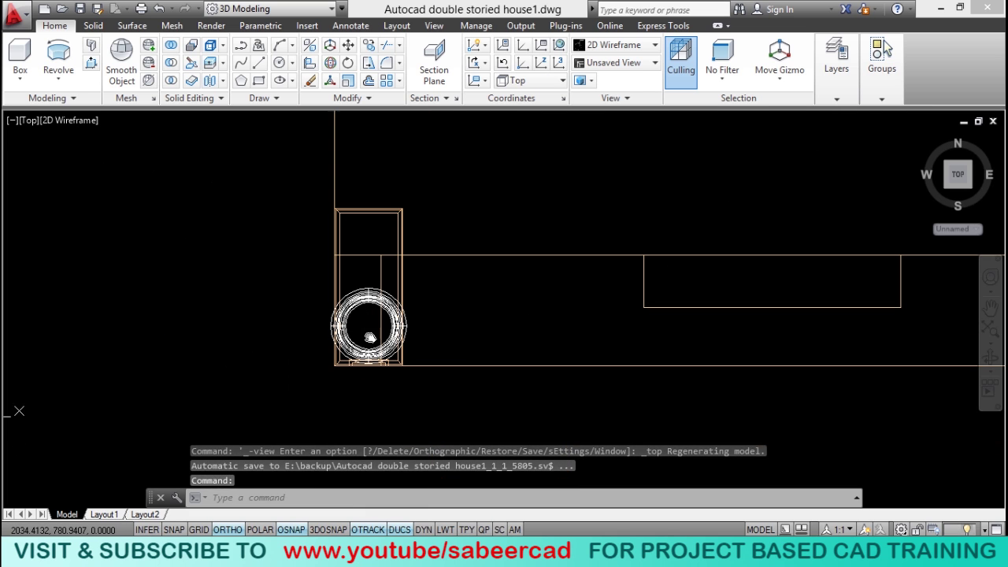
left_click(361, 98)
left_click(386, 119)
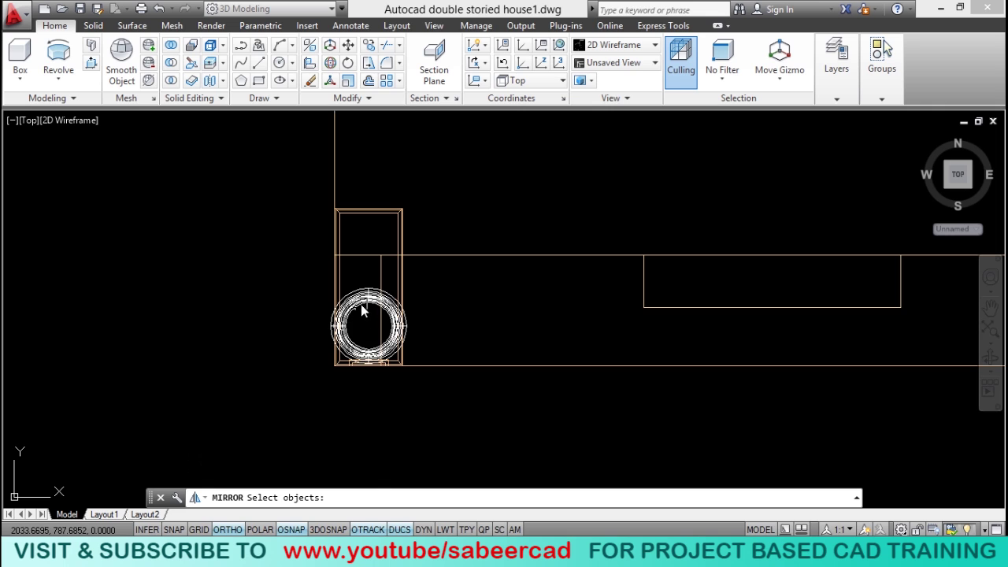
left_click(361, 310)
key("Return")
left_click(399, 530)
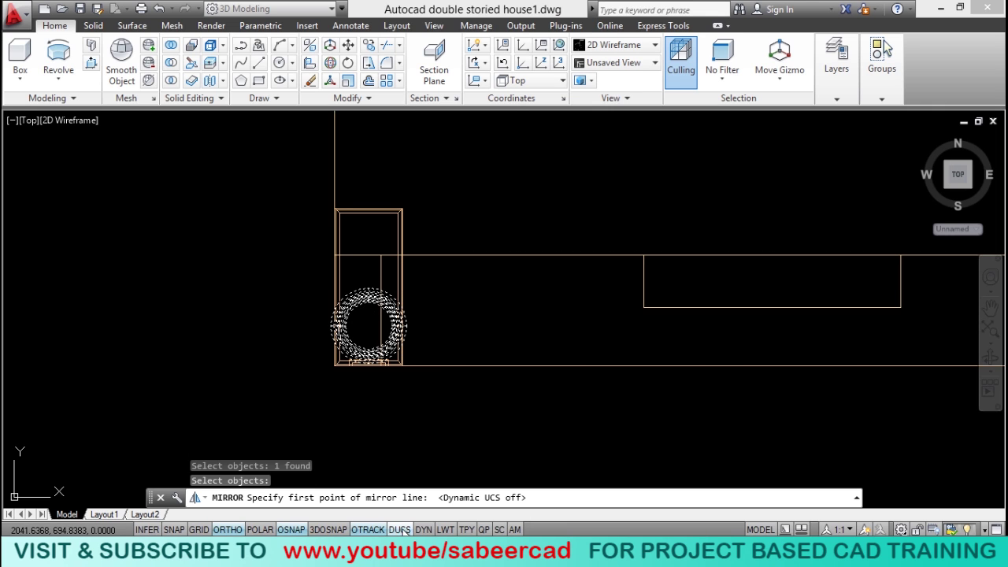
left_click(344, 282)
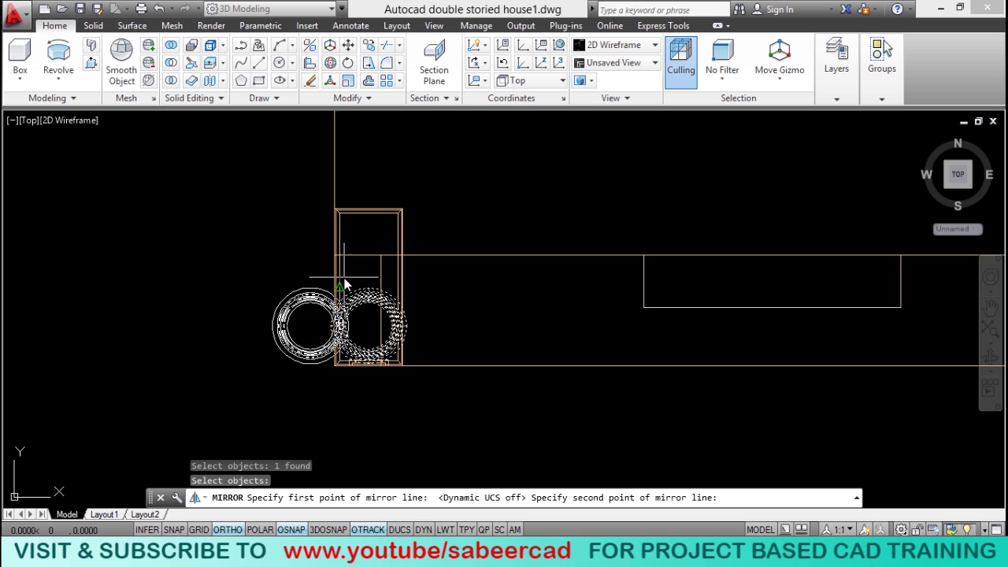
left_click(495, 203)
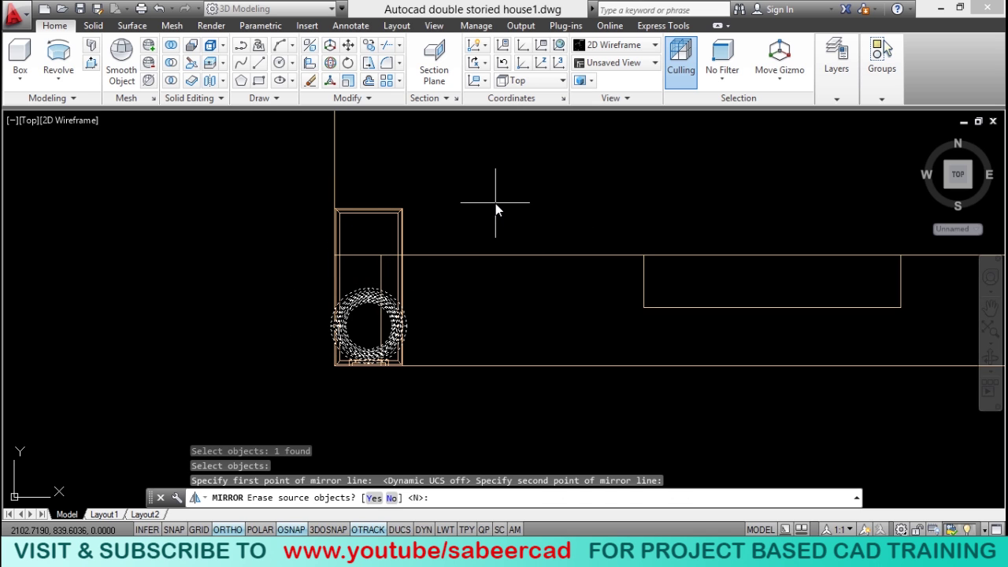
key("Return")
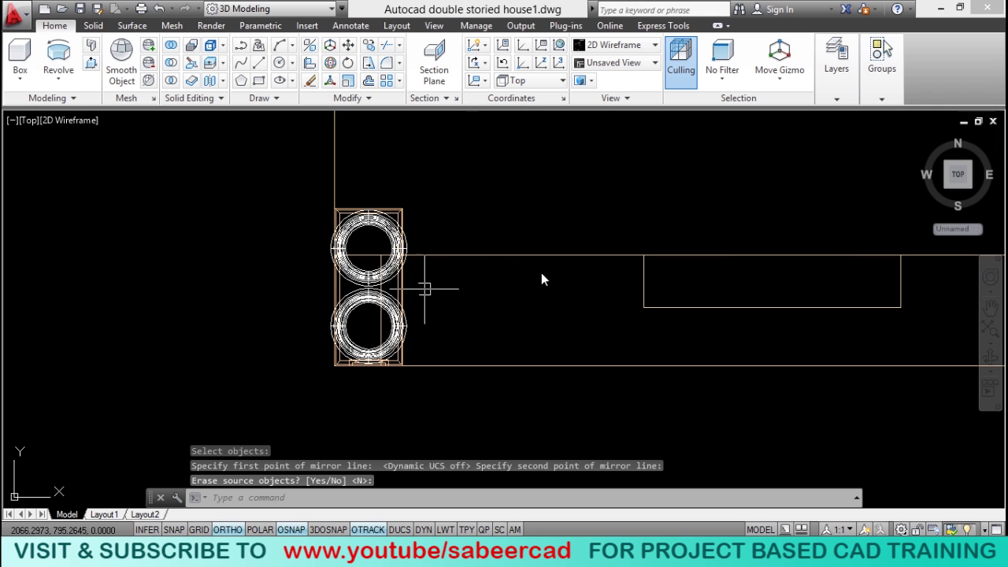
Step: In the SW Isometric view, copy both columns onto the porch's opposite pedestal, using matching bottom corners of the two panel frames as reference points
left_click(31, 120)
left_click(68, 258)
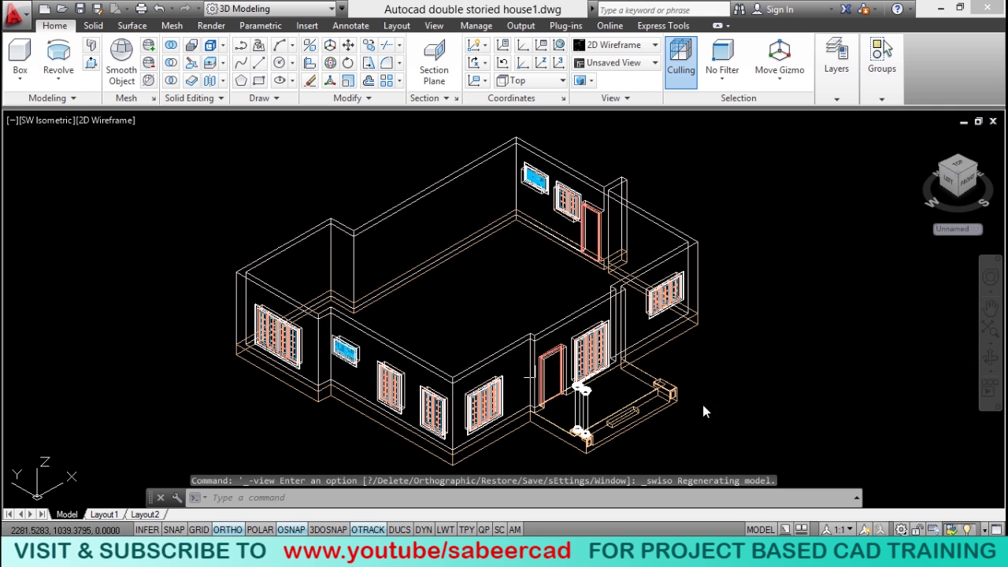
scroll(593, 433, "up", 5)
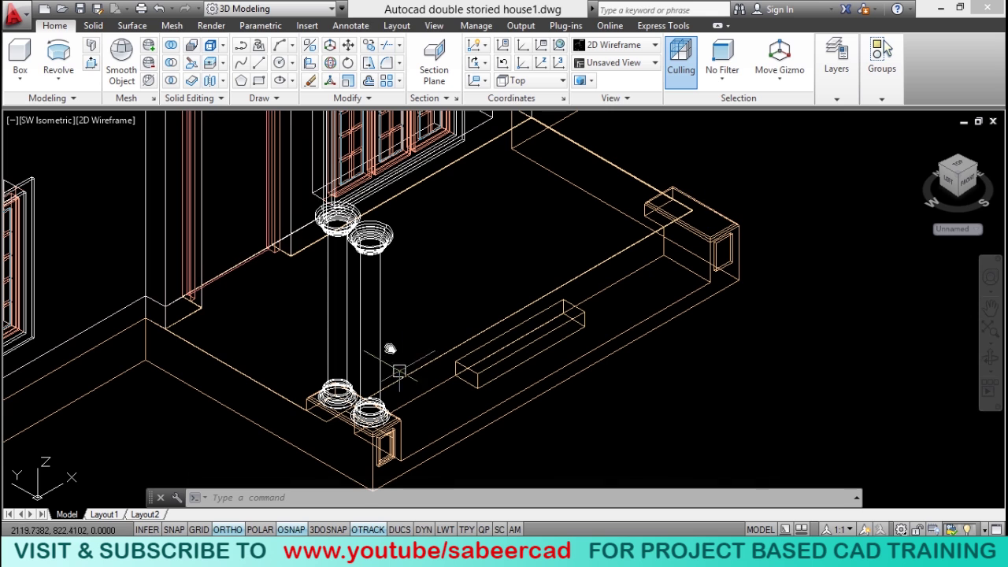
left_click(368, 45)
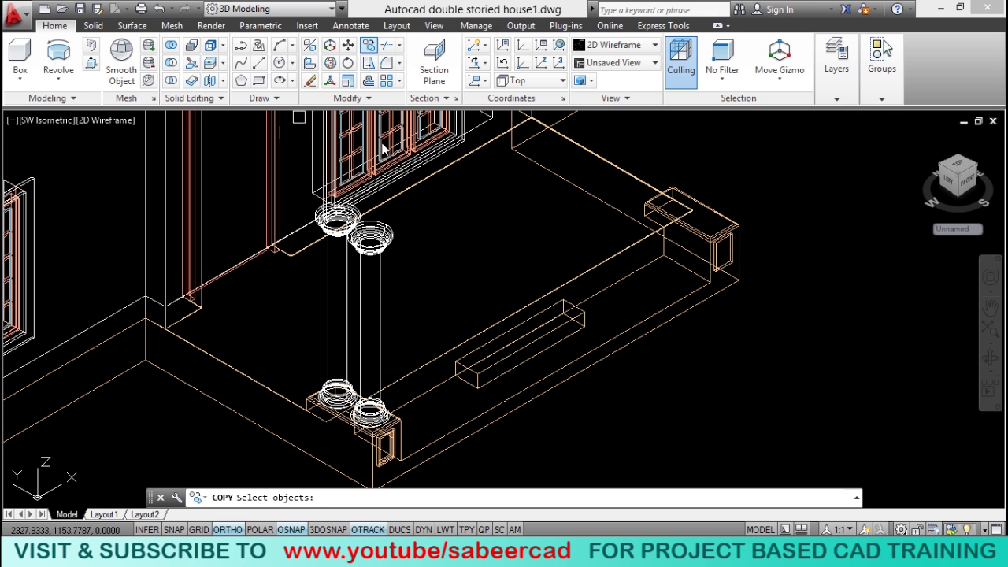
left_click(381, 256)
left_click(320, 287)
key("Return")
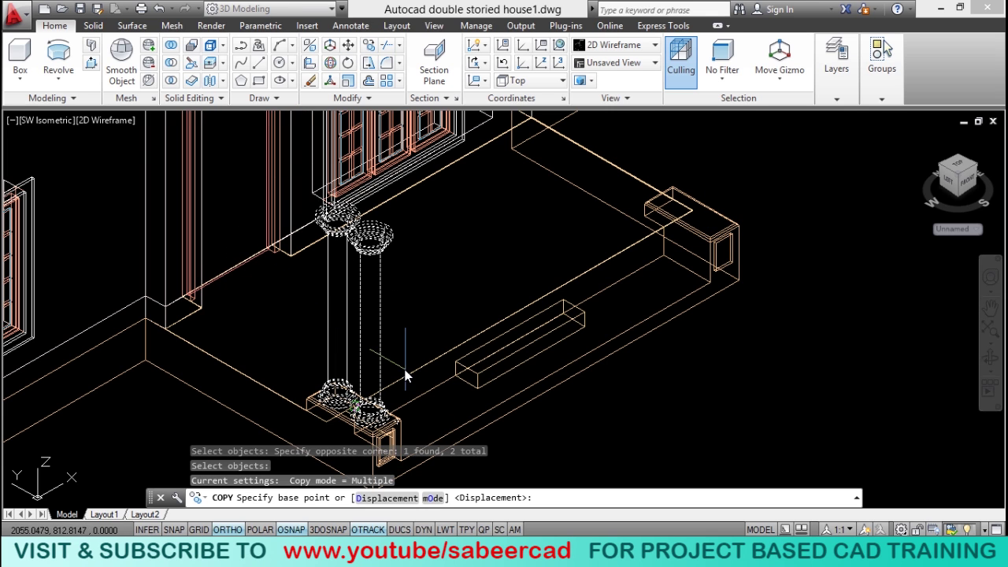
scroll(425, 276, "down", 2)
scroll(464, 378, "up", 5)
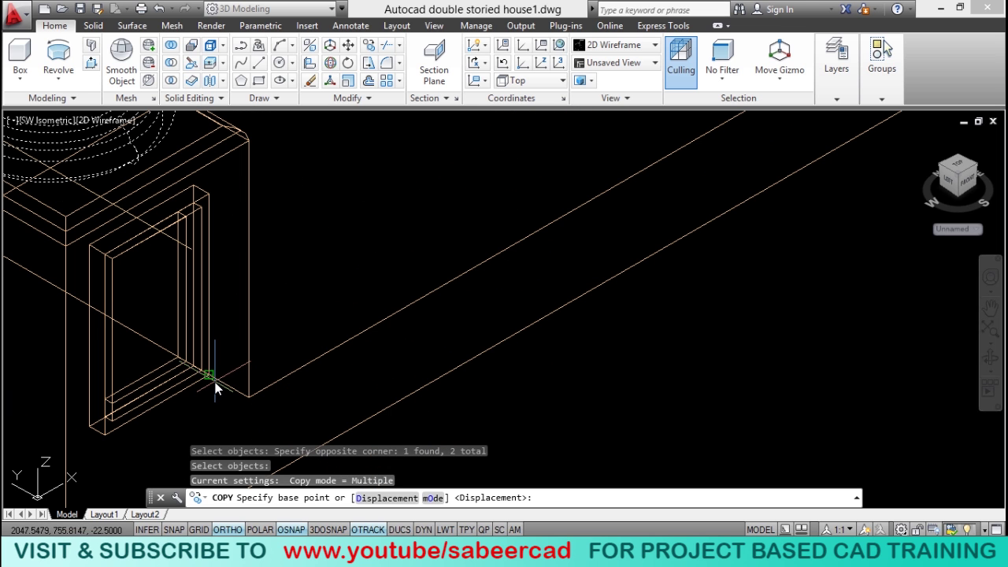
left_click(215, 382)
scroll(220, 393, "down", 5)
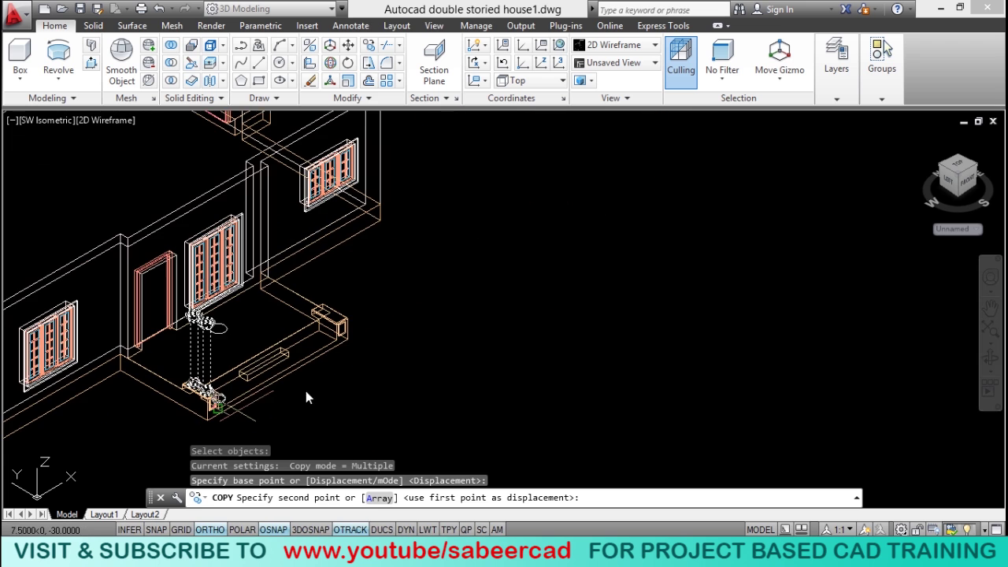
scroll(339, 331, "up", 6)
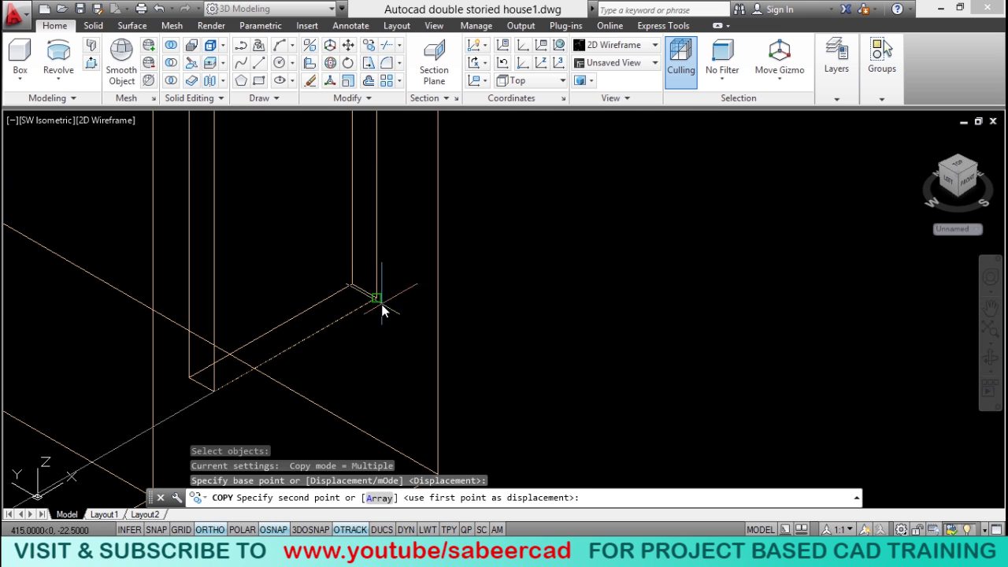
left_click(382, 310)
scroll(551, 272, "down", 5)
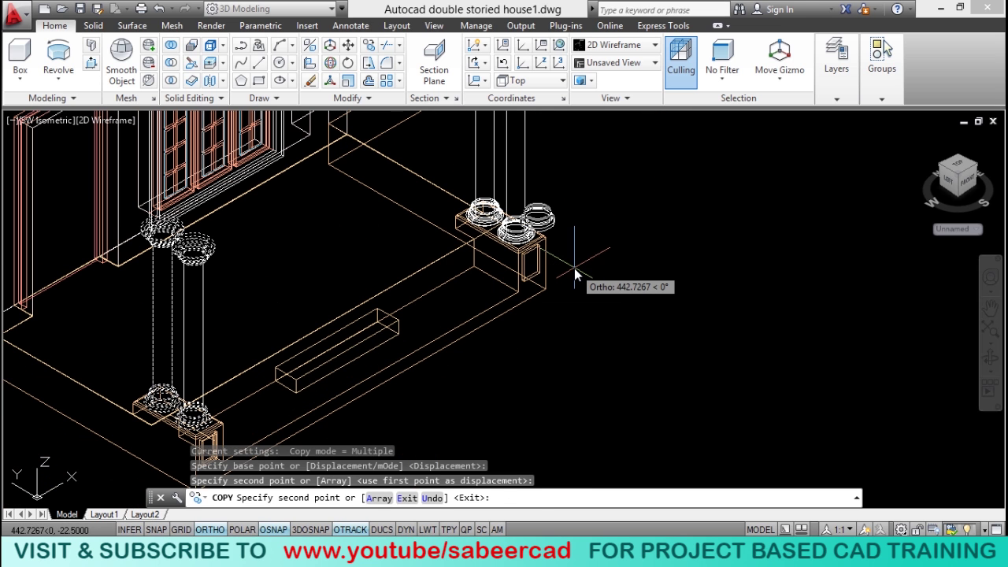
key("Escape")
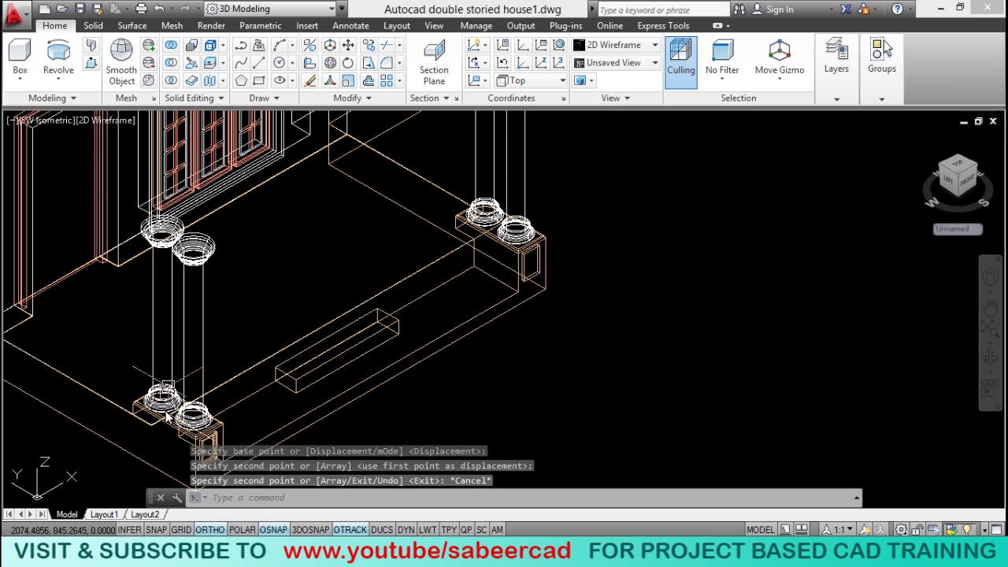
Step: Copy the panel frame on the first pedestal's front face to the matching bottom corner on the opposite pedestal
scroll(167, 417, "down", 2)
scroll(201, 406, "up", 6)
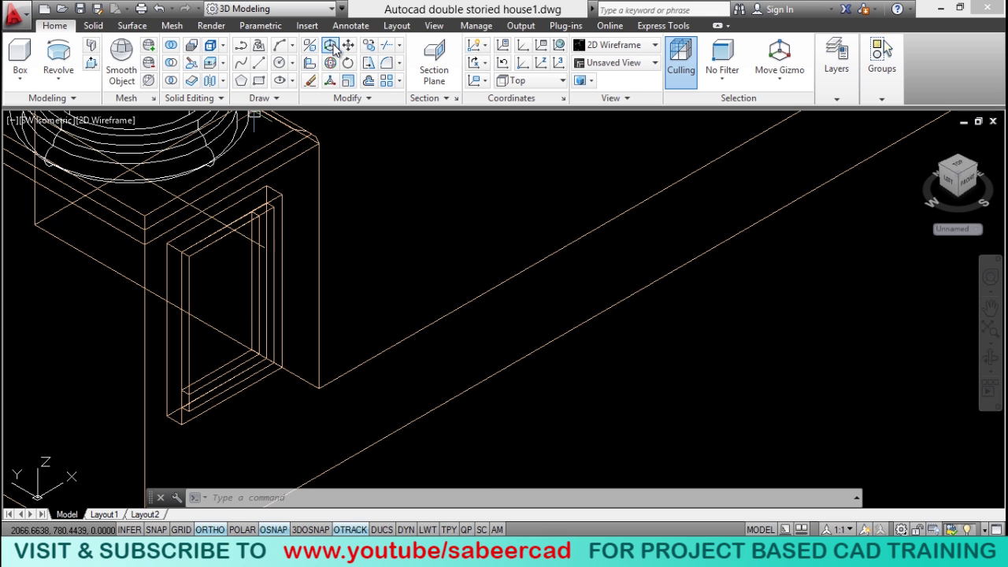
key("Return")
left_click(233, 366)
key("Return")
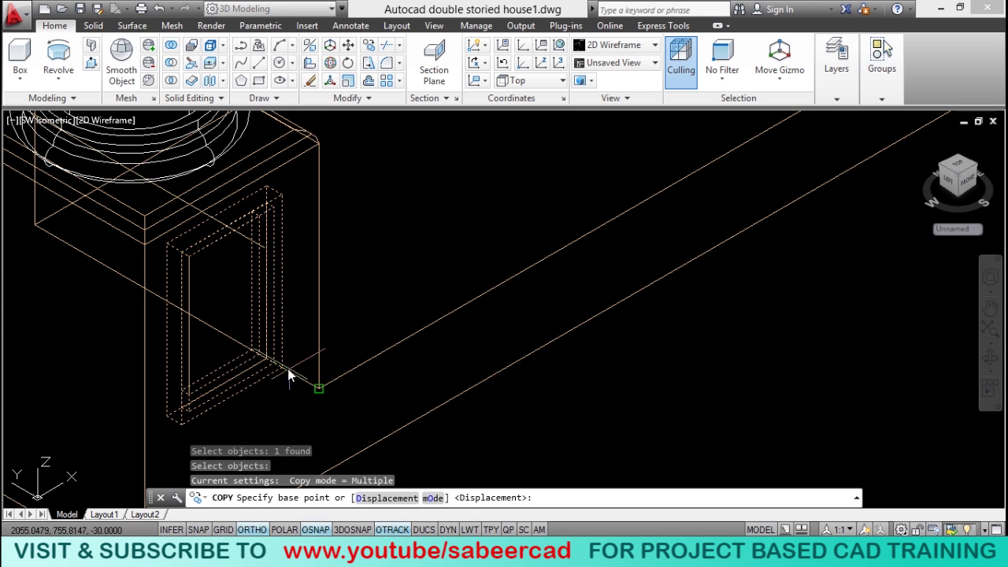
left_click(284, 368)
scroll(139, 442, "down", 4)
scroll(595, 315, "up", 2)
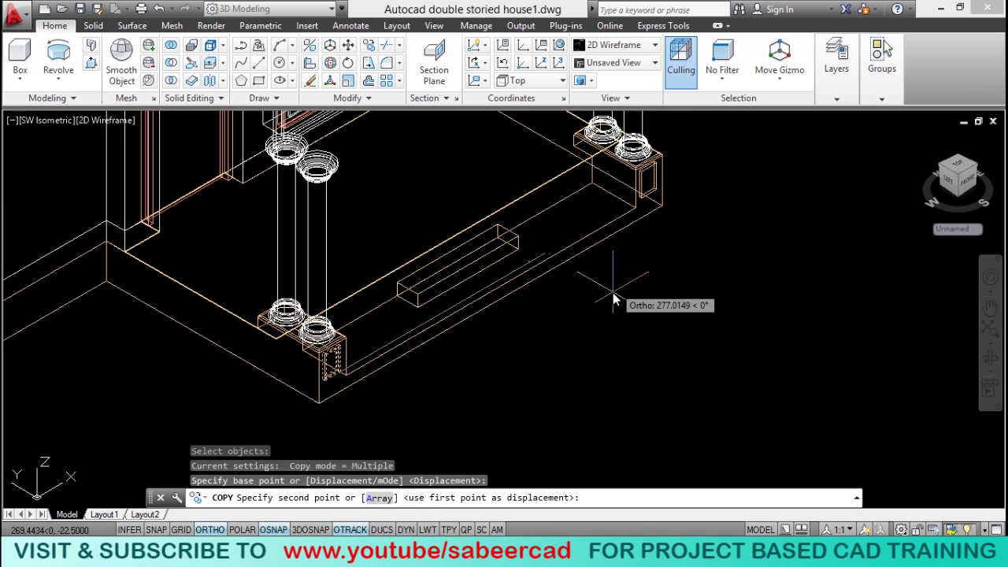
scroll(664, 189, "up", 5)
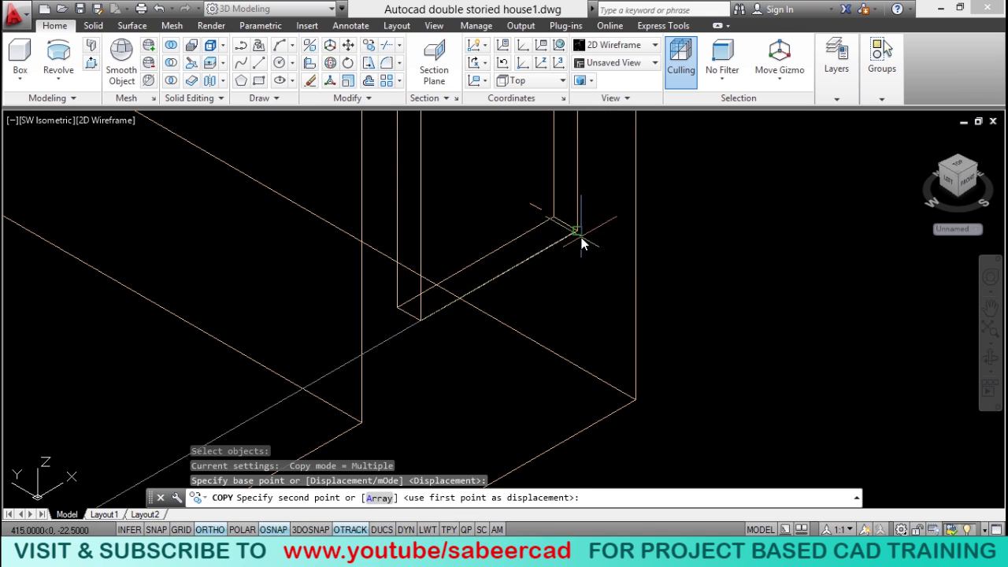
left_click(576, 314)
scroll(576, 314, "down", 4)
scroll(597, 294, "up", 3)
key("Escape")
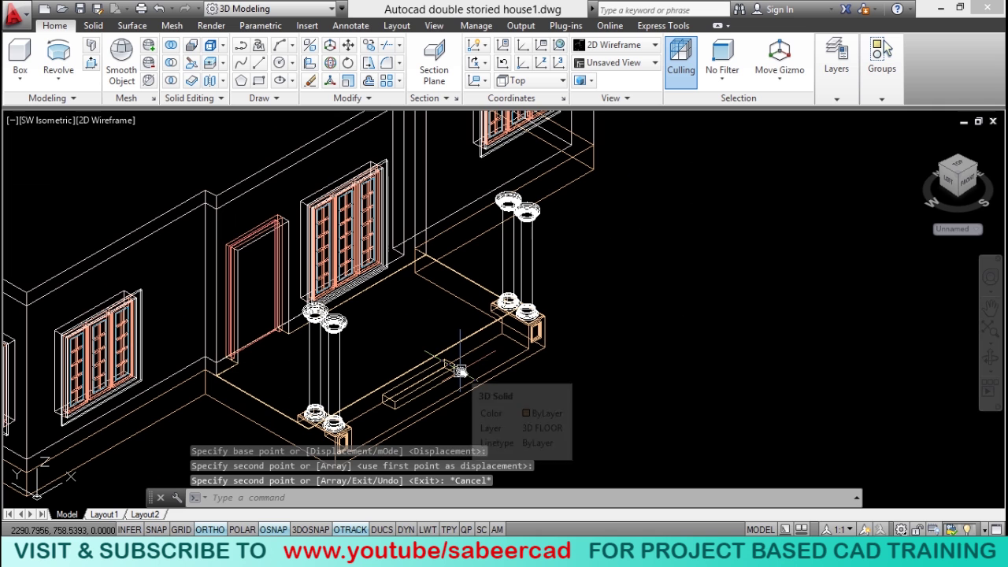
Step: Orbit the model to see the porch from a lower front angle and set the visual style to Realistic
type("orb")
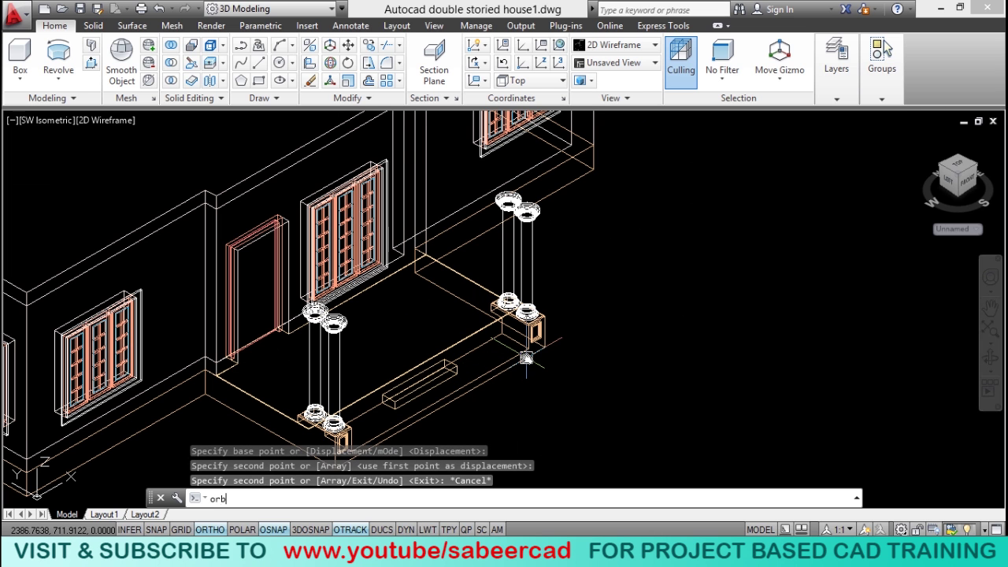
key("Return")
left_click_drag(365, 333, 419, 293)
scroll(346, 256, "up", 3)
left_click_drag(339, 254, 401, 336)
left_click_drag(355, 381, 383, 397)
right_click(361, 229)
left_click(390, 230)
left_click(107, 121)
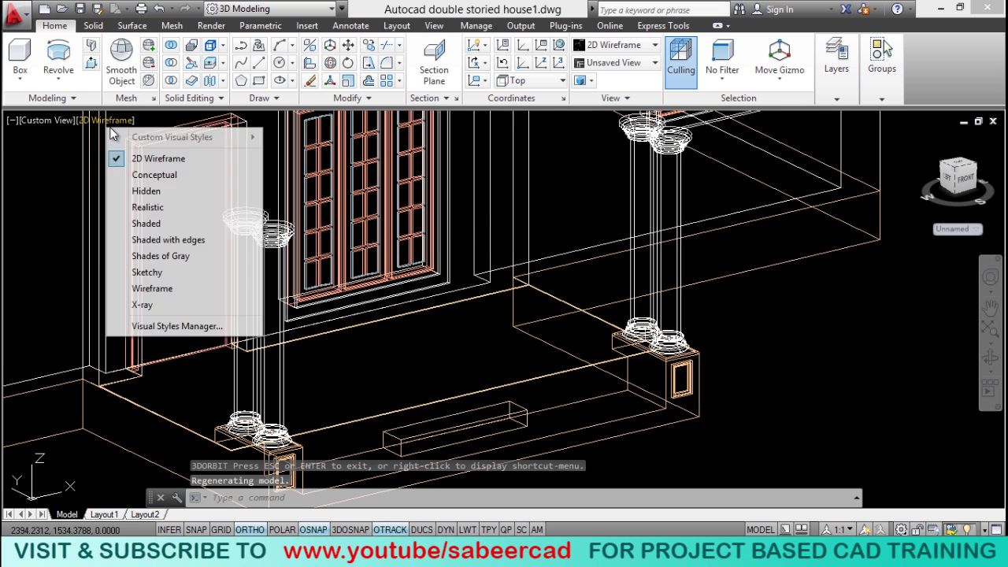
left_click(149, 208)
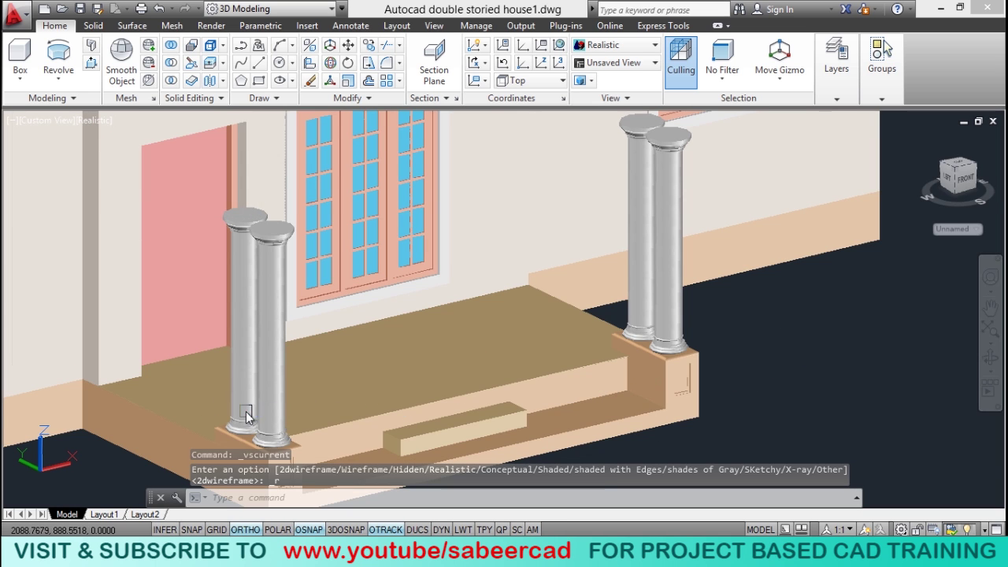
Step: Examine the shaded column bases and capitals up close, and check the whole porch
scroll(246, 417, "up", 5)
middle_click_drag(244, 416, 356, 304, "shift")
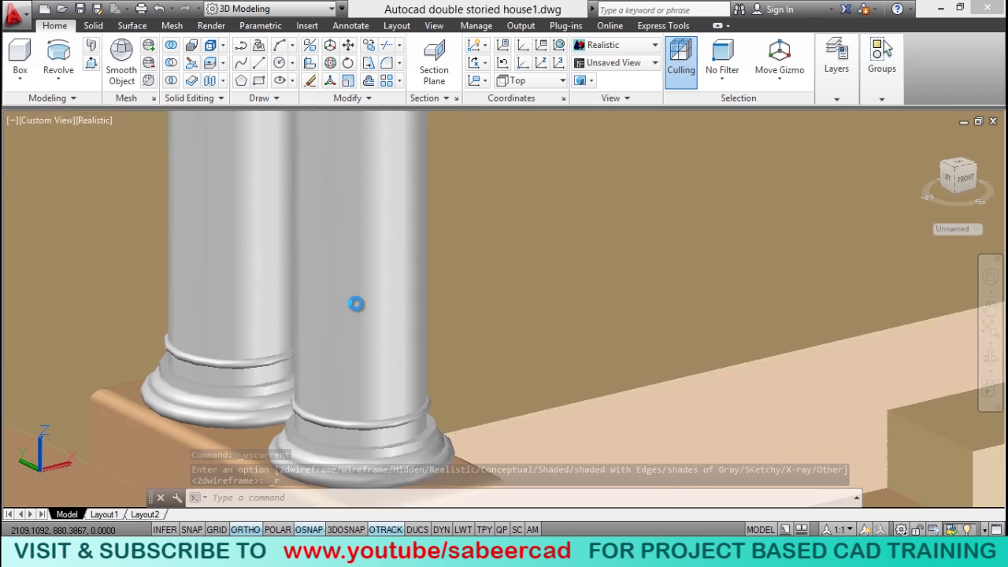
scroll(356, 303, "down", 4)
scroll(398, 412, "up", 2)
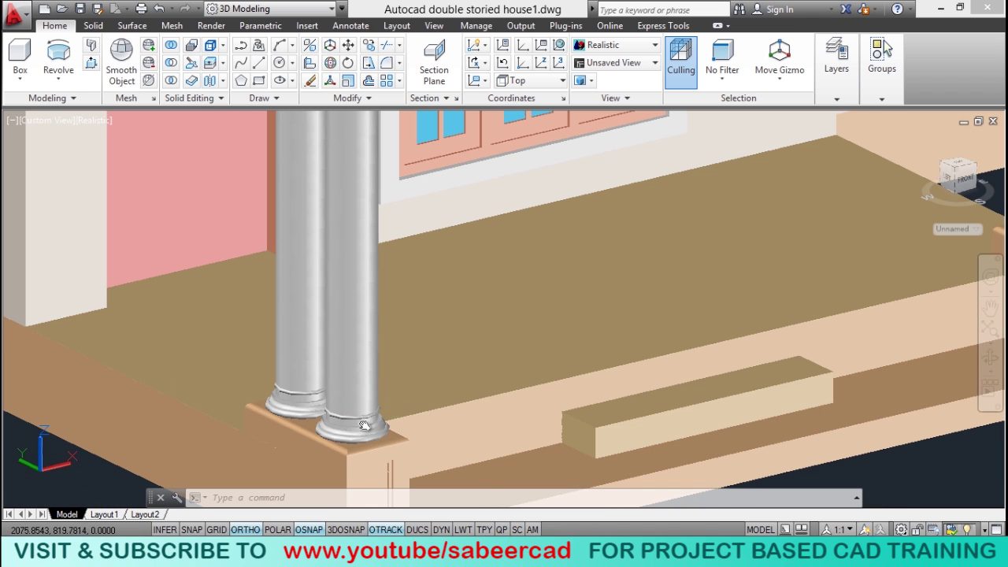
scroll(364, 426, "down", 4)
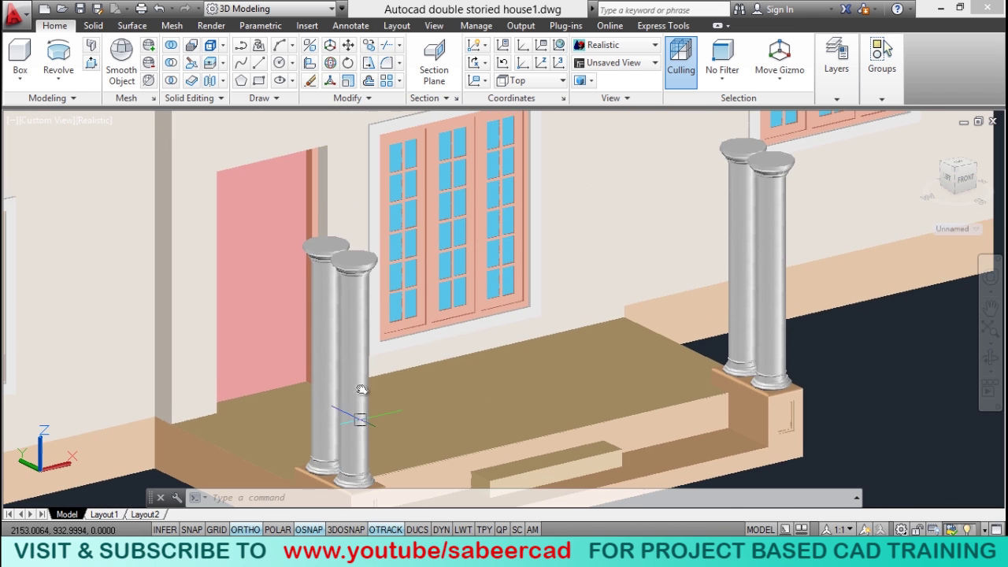
scroll(368, 287, "up", 6)
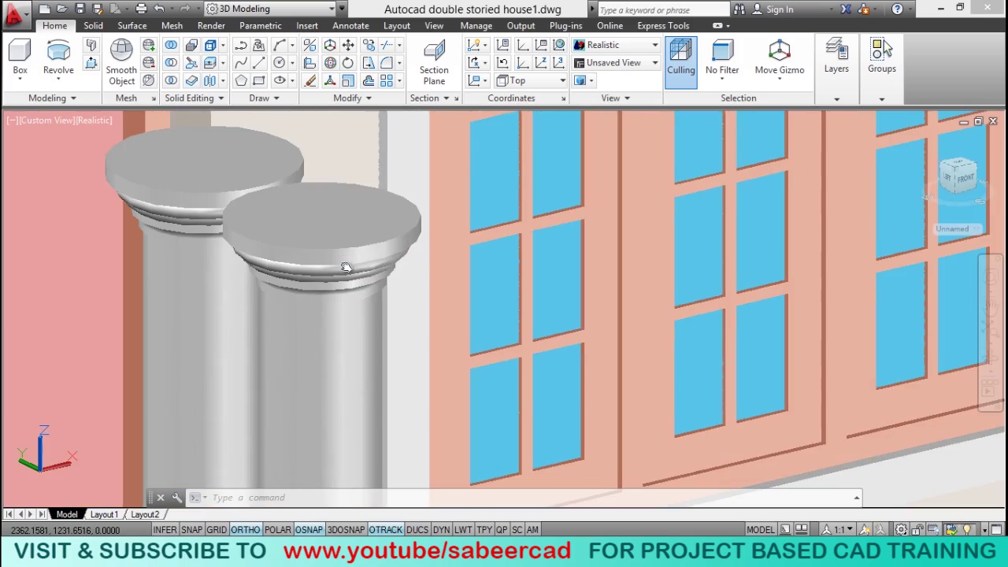
scroll(345, 267, "down", 5)
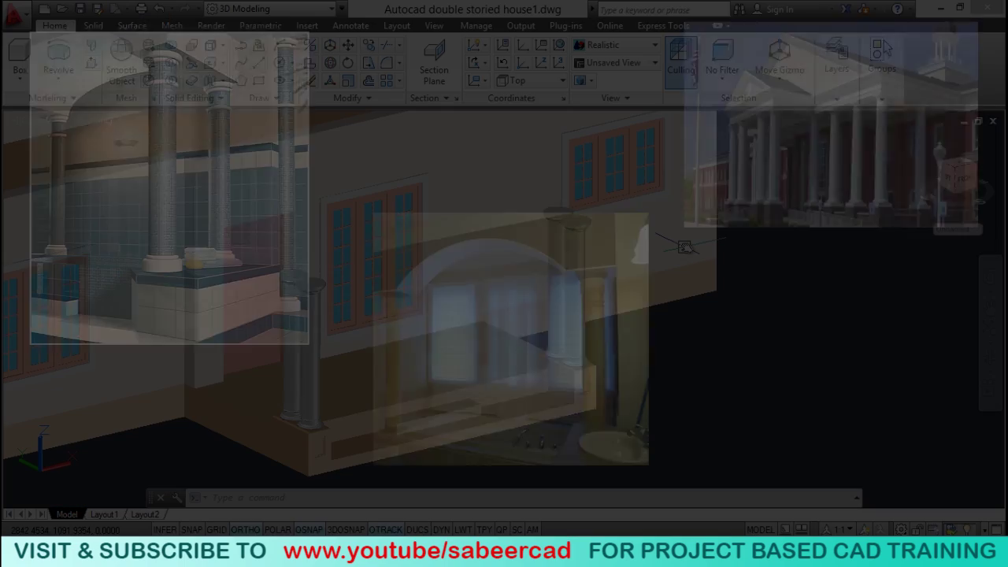